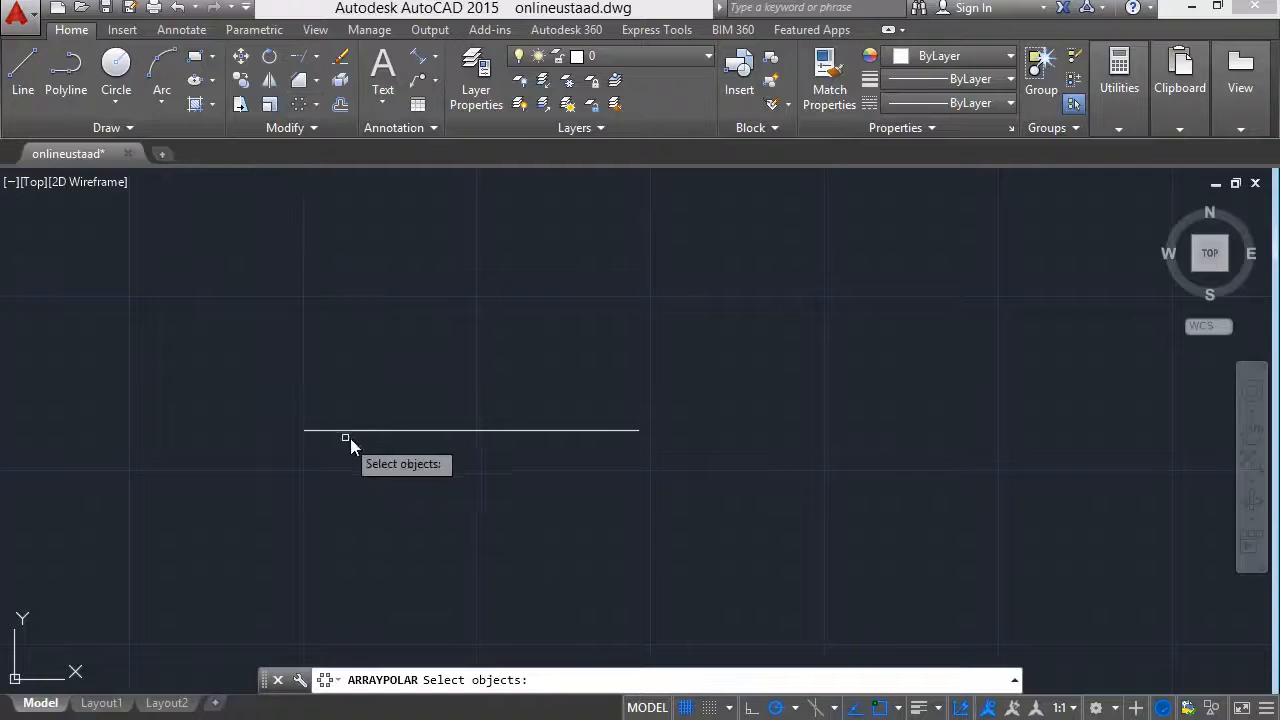
Try a six-item polar array of the horizontal line centred on its left endpoint, and undo it.
left_click(390, 431)
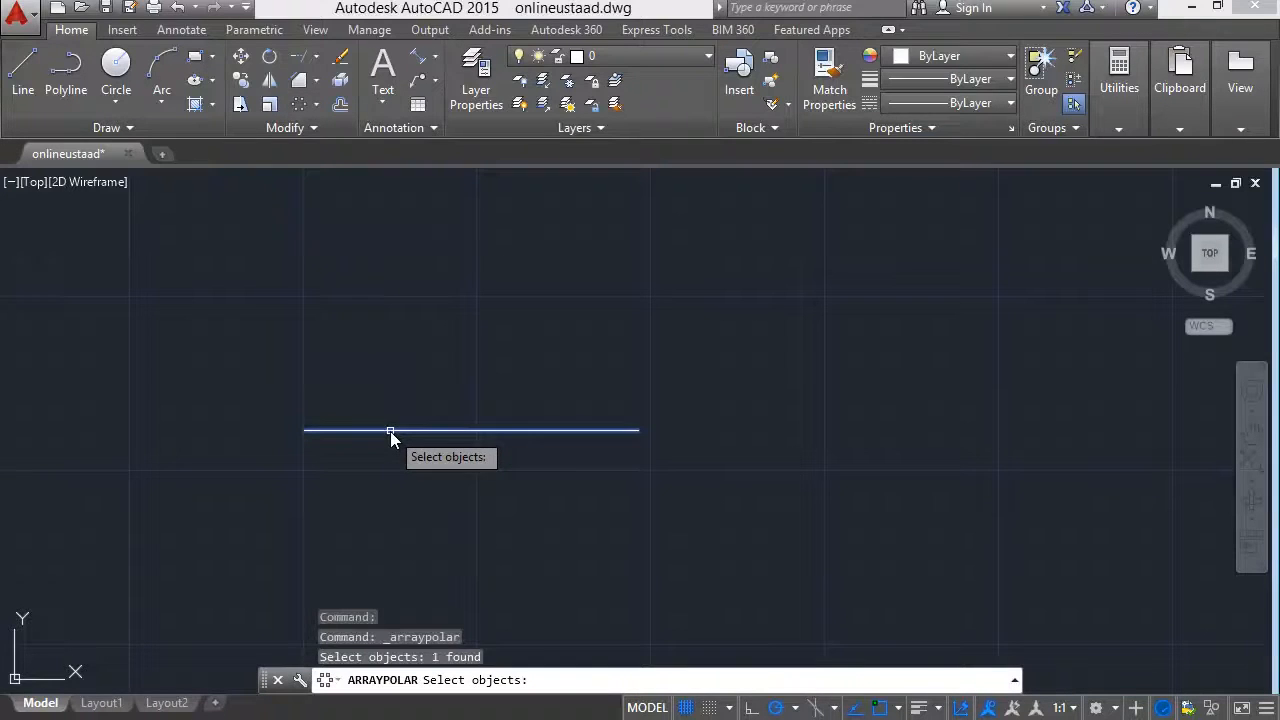
key("Return")
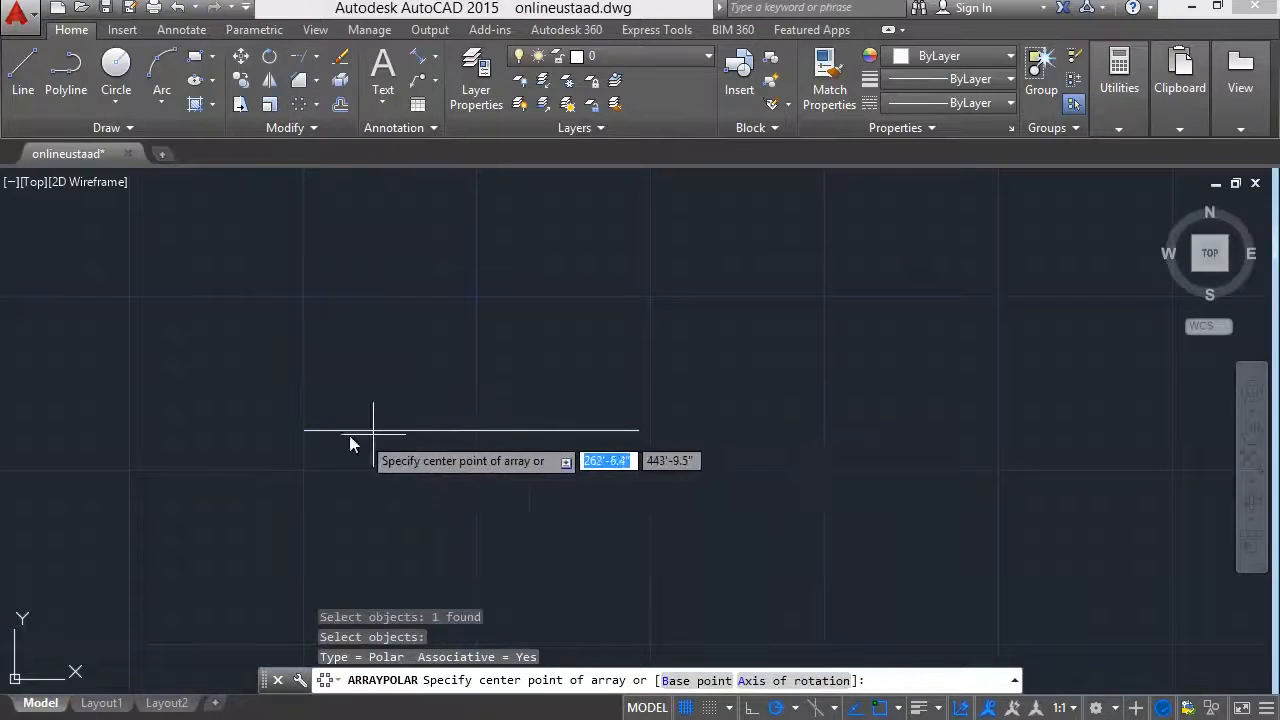
left_click(303, 431)
scroll(293, 433, "down", 4)
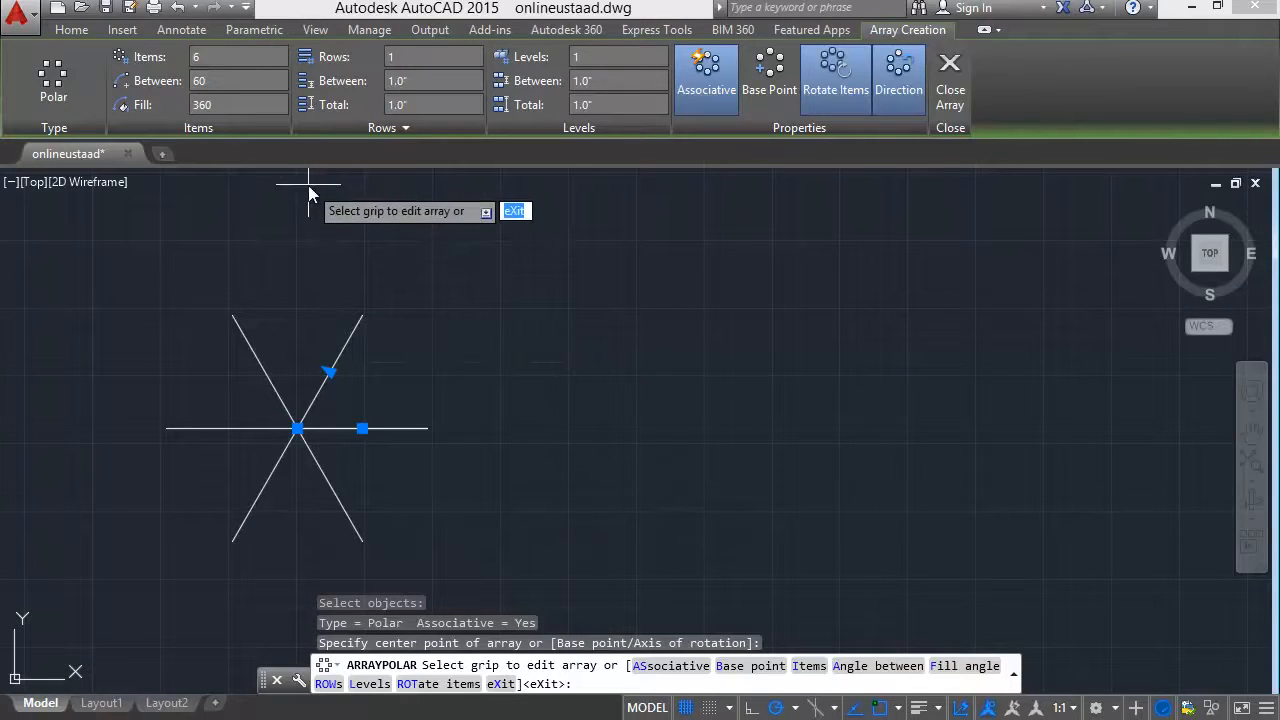
key("ctrl+z")
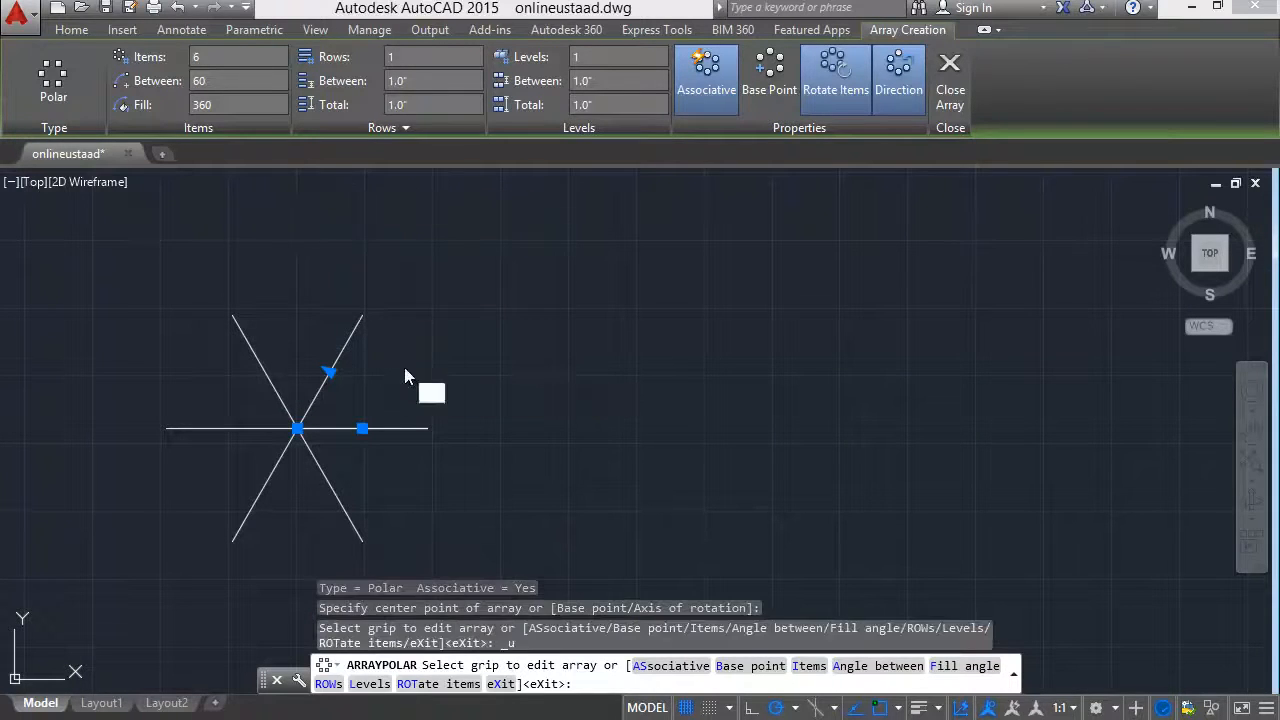
key("ctrl+z")
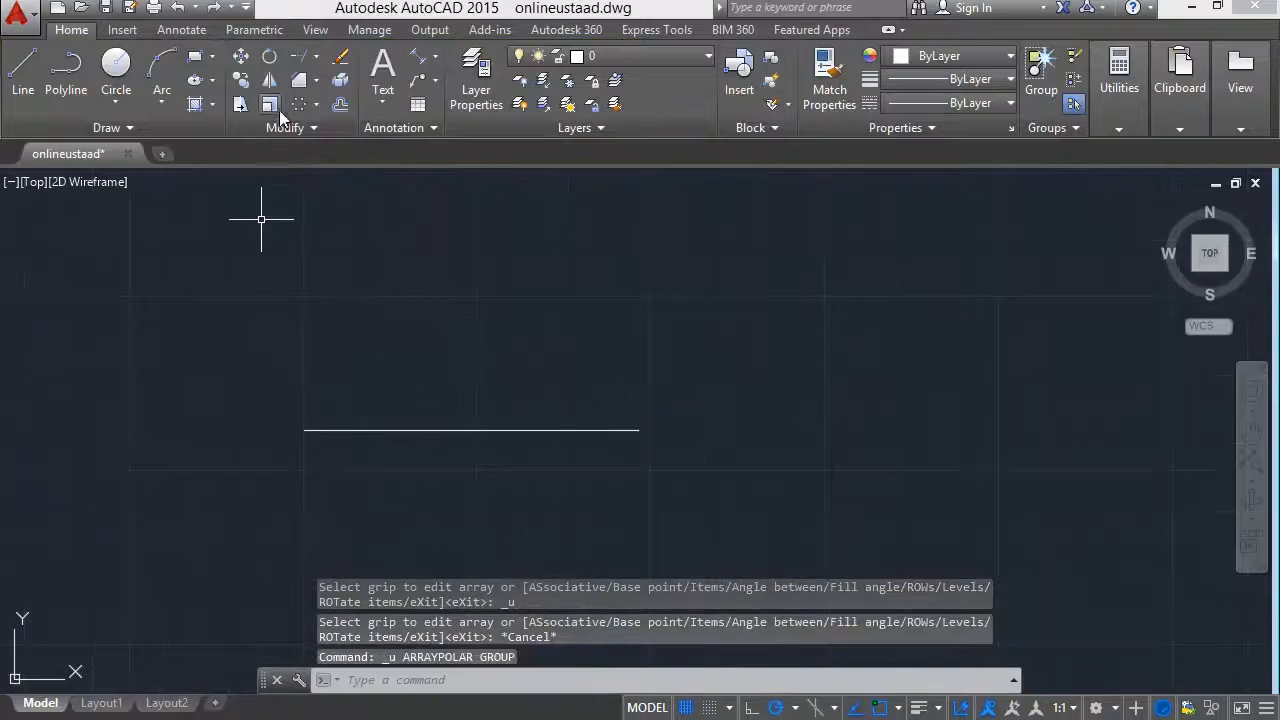
Try a polar array of the line around a centre point lying off its left end, and undo it.
left_click(476, 428)
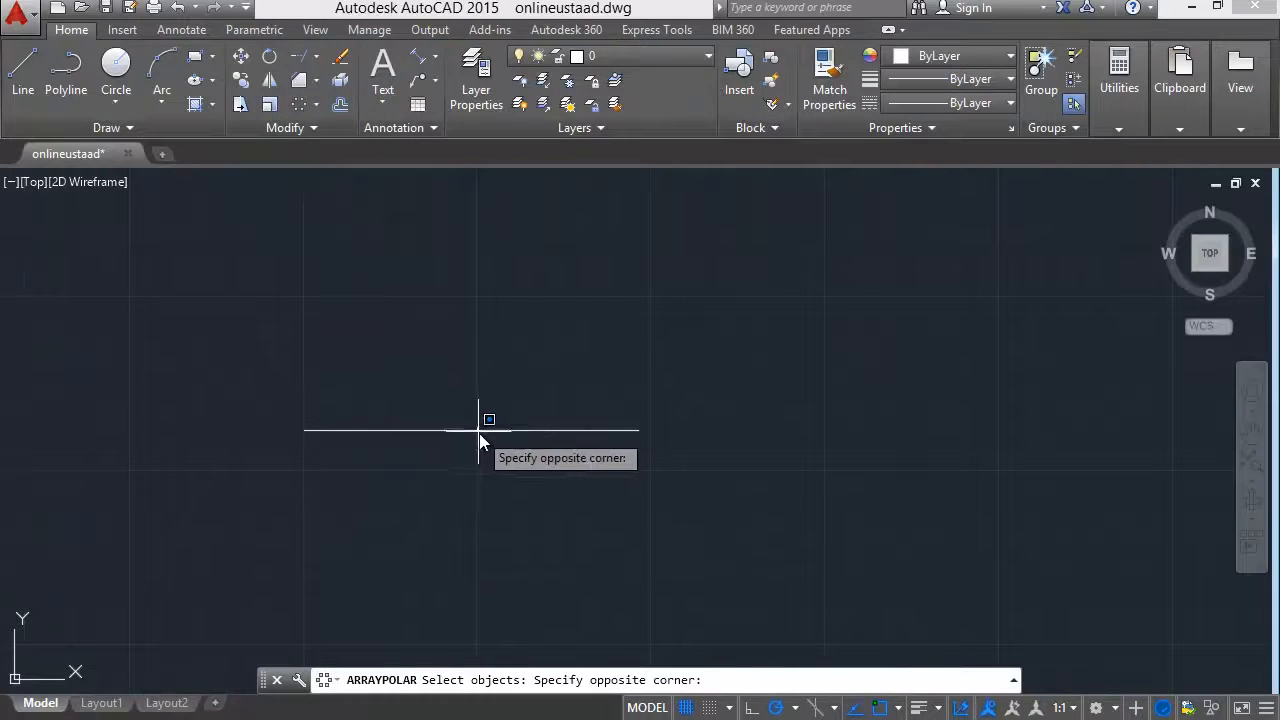
left_click(479, 433)
left_click(470, 431)
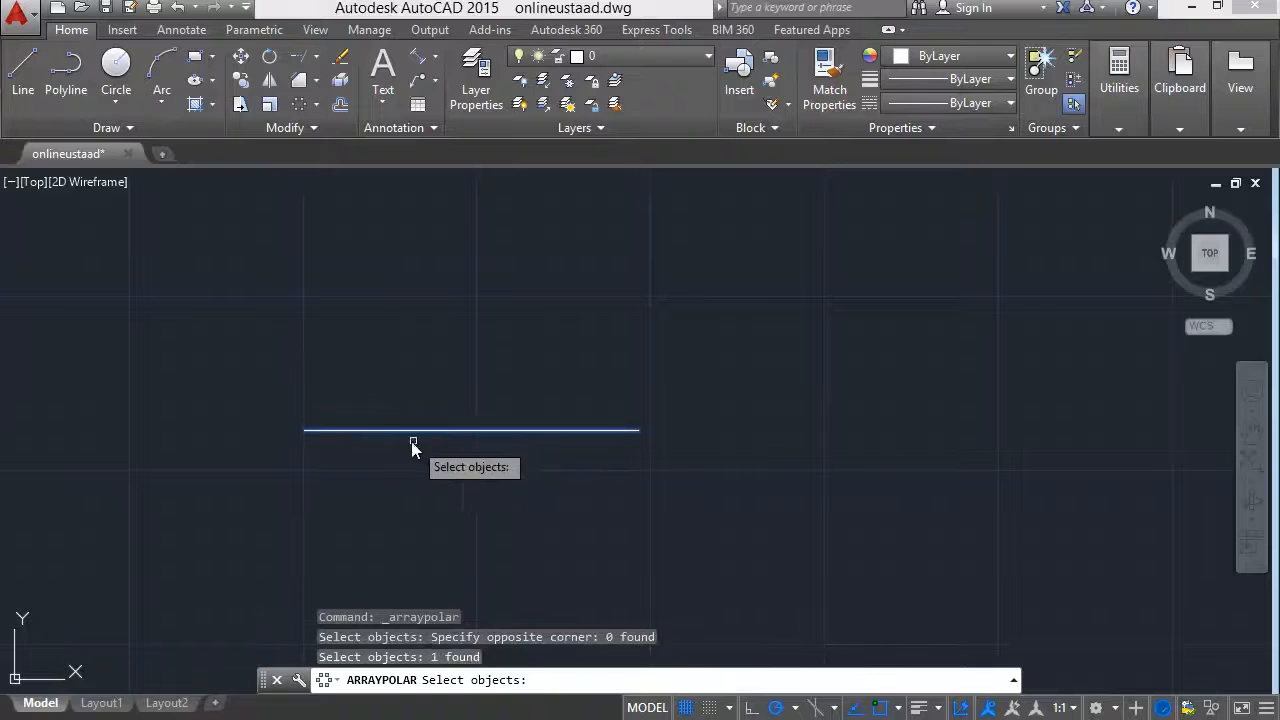
key("Return")
left_click(191, 430)
scroll(258, 488, "down", 1)
mouse_move(258, 488)
middle_mouse_down()
mouse_move(429, 459)
mouse_move(613, 384)
middle_mouse_up()
key("Escape")
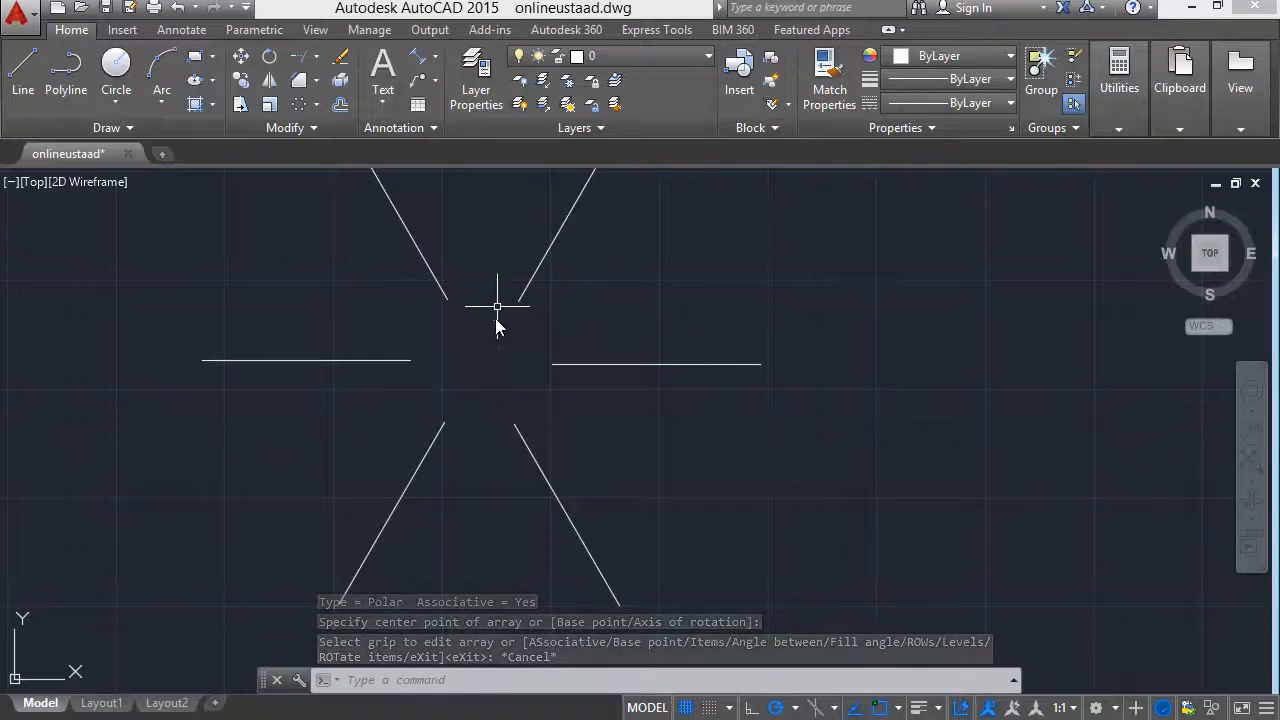
key("ctrl+z")
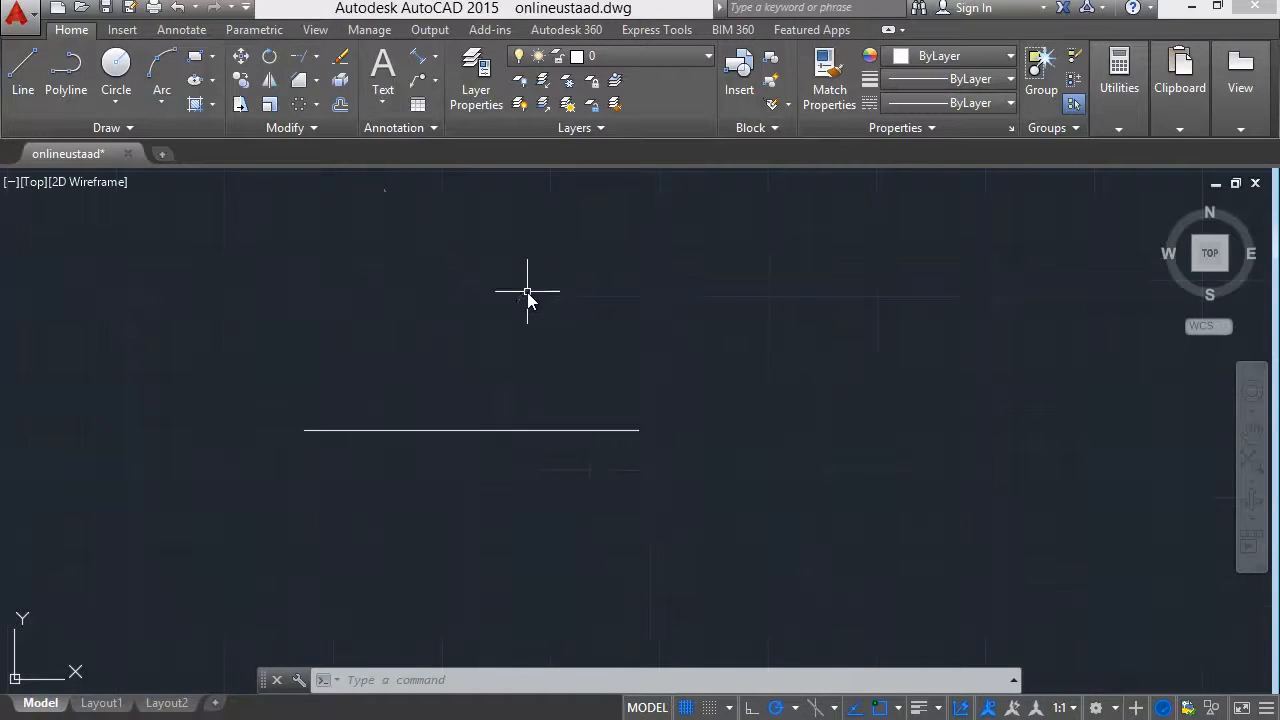
Draw a circle about 2'-8.4" in radius, centred on the line's extension to the left and reaching the line's left endpoint.
middle_click_drag(453, 387, 586, 362)
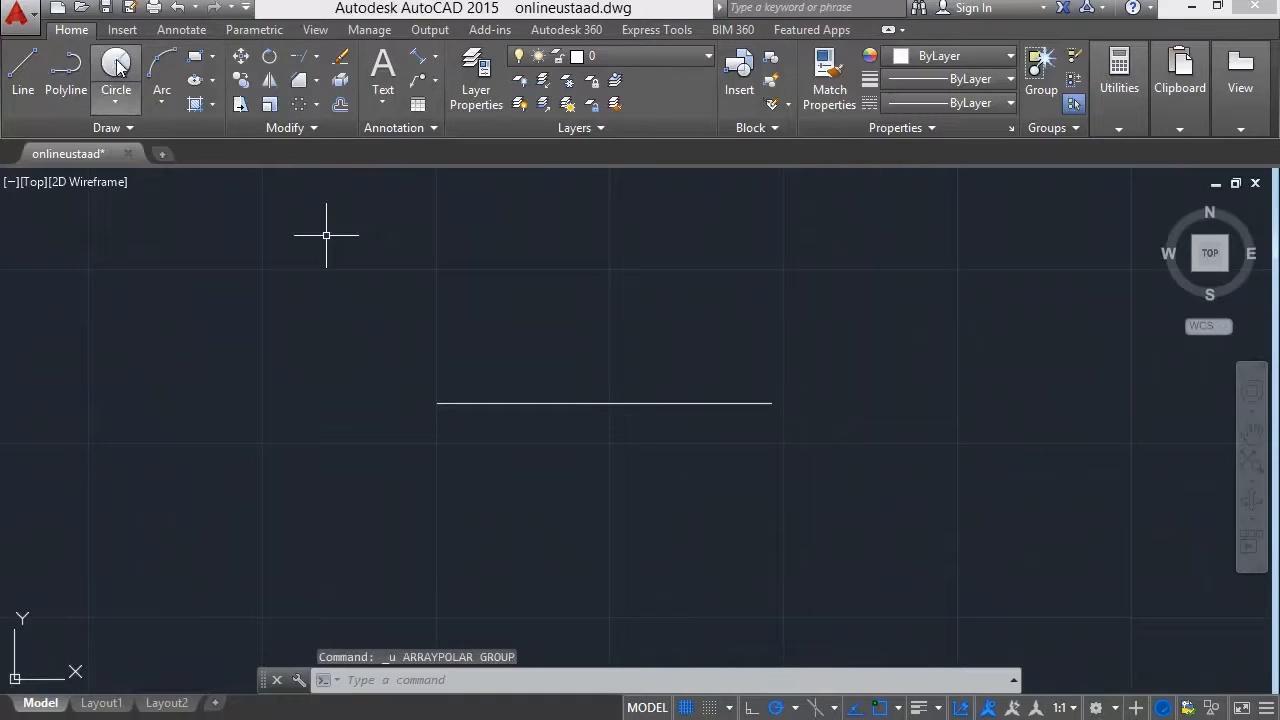
left_click(116, 62)
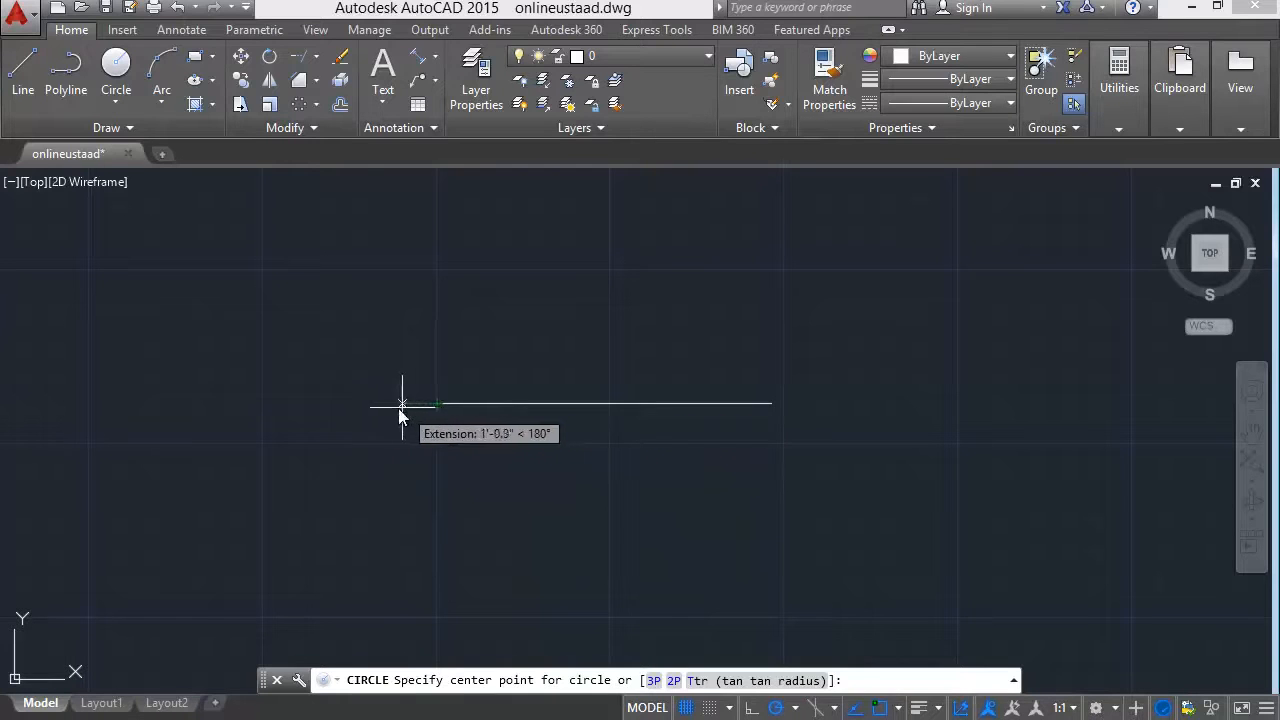
left_click(349, 404)
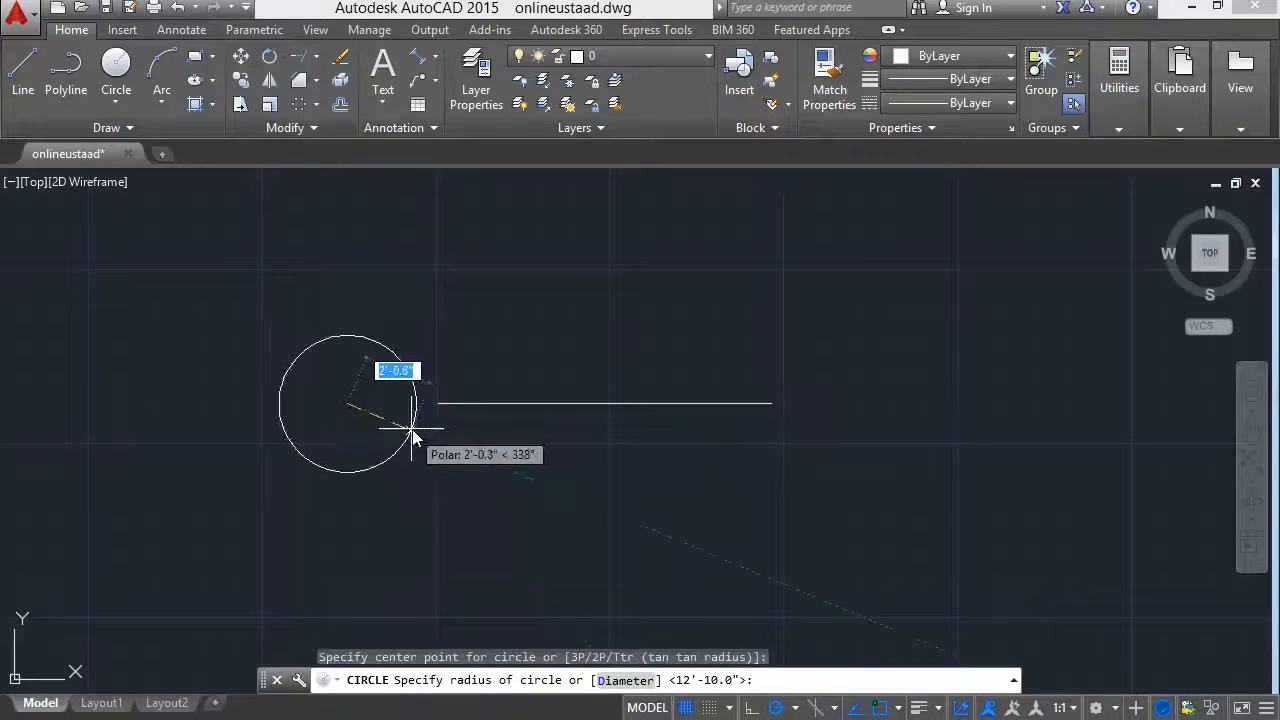
left_click(435, 408)
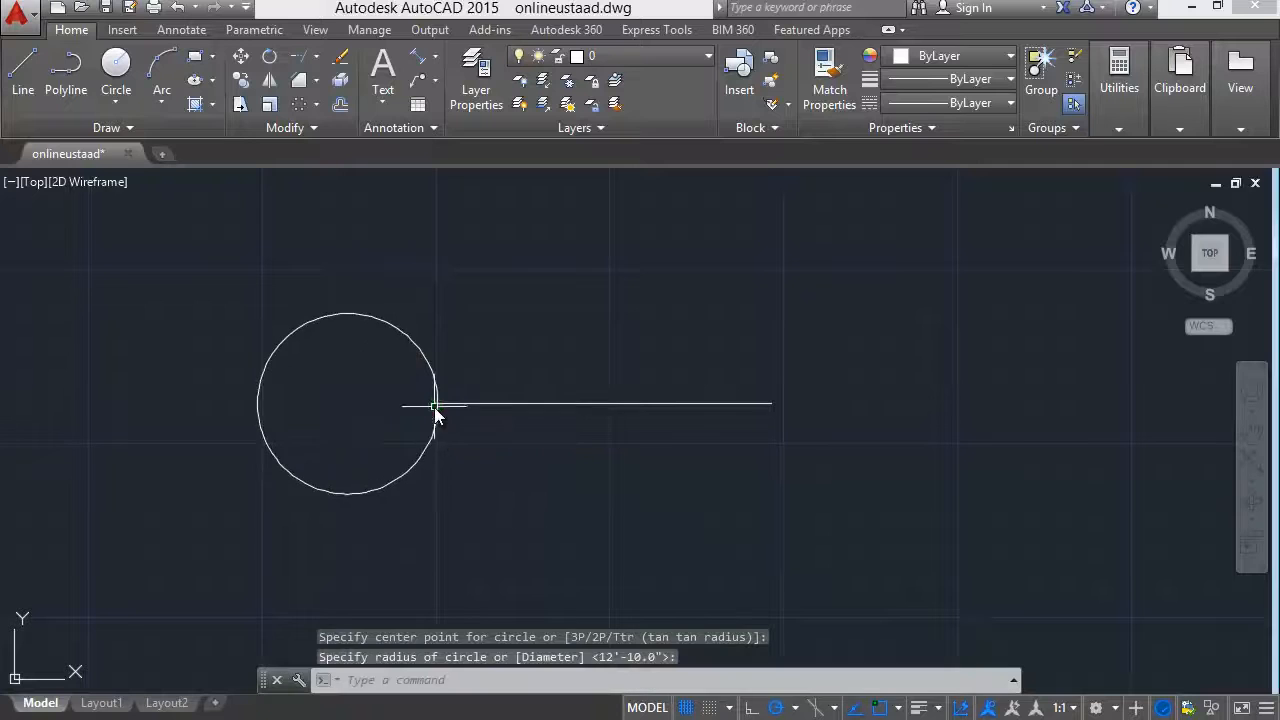
Create a polar array of the line around the circle's centre with 6 items filling 360 degrees.
scroll(365, 434, "down", 2)
left_click(455, 414)
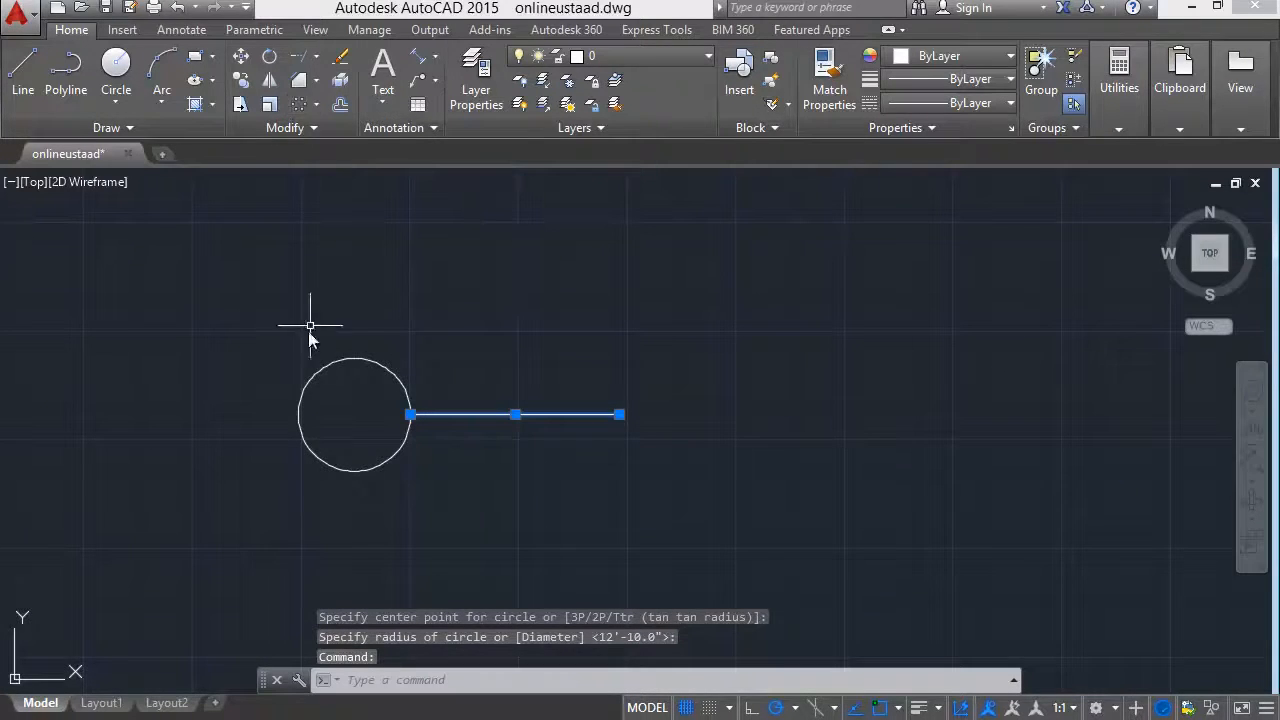
left_click(211, 57)
left_click(298, 112)
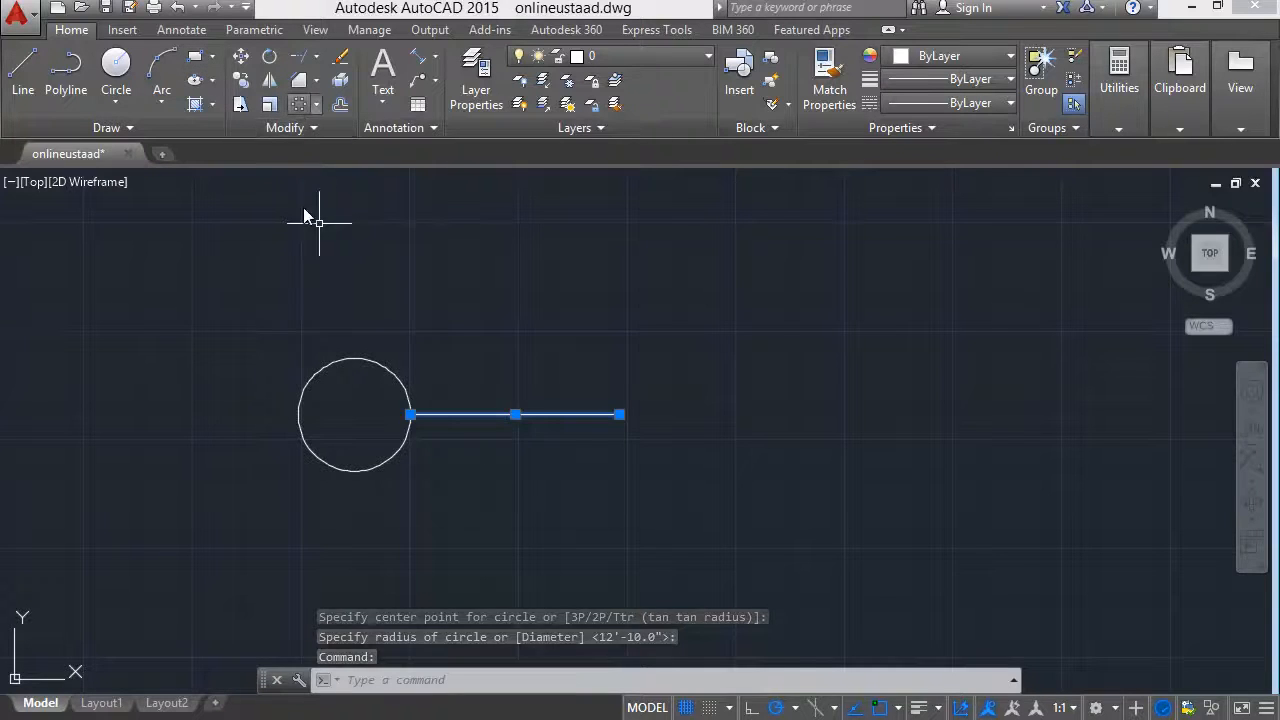
left_click(354, 415)
middle_click_drag(271, 414, 305, 345)
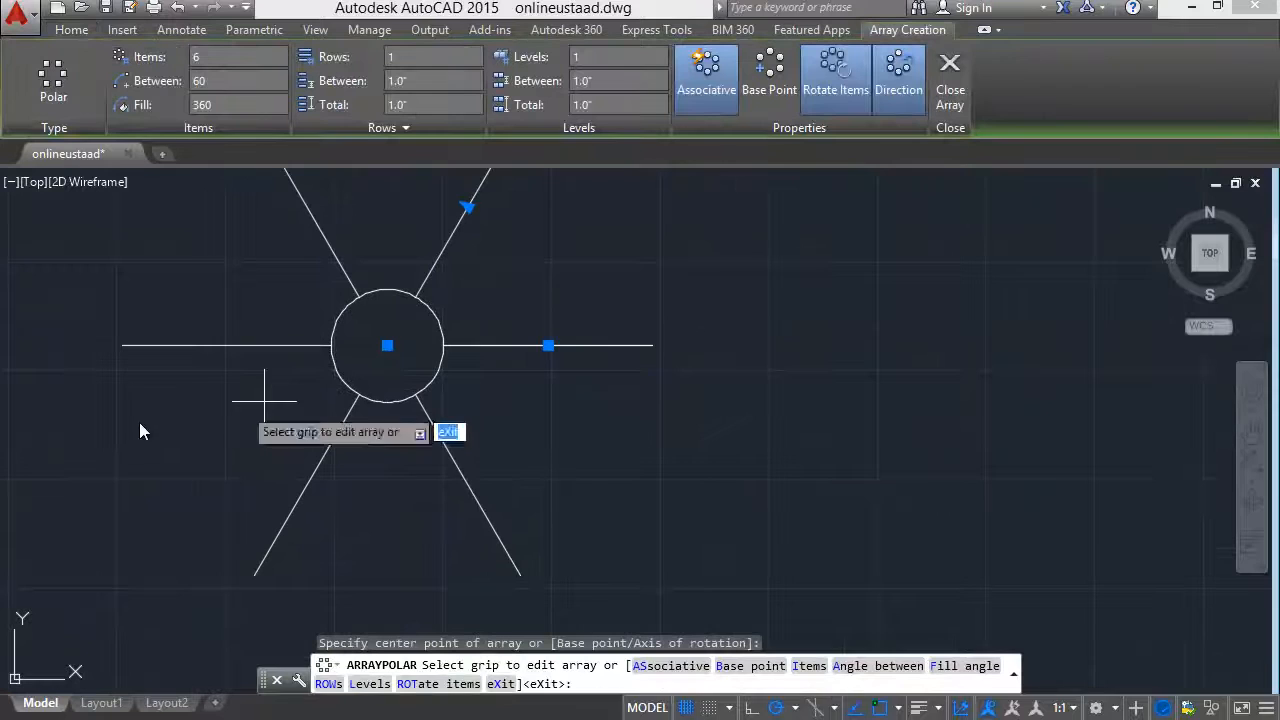
mouse_move(354, 254)
middle_mouse_down()
mouse_move(326, 290)
mouse_move(295, 279)
middle_mouse_up()
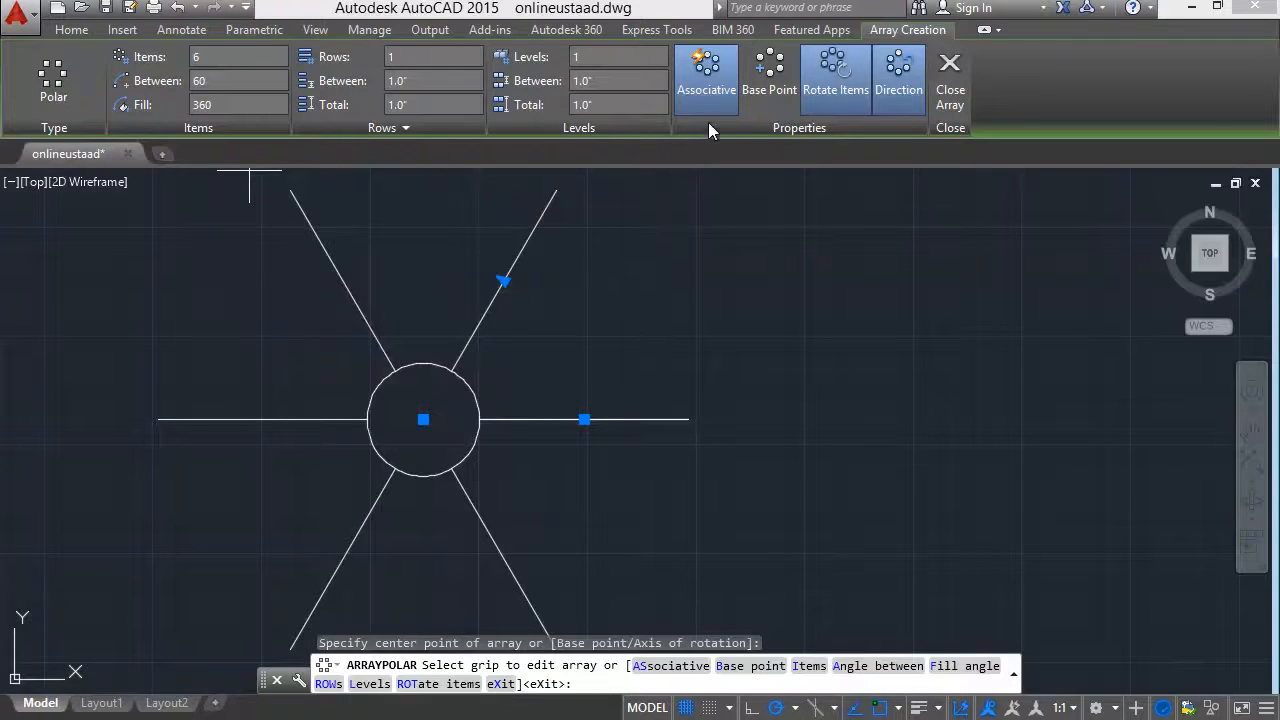
key("Escape")
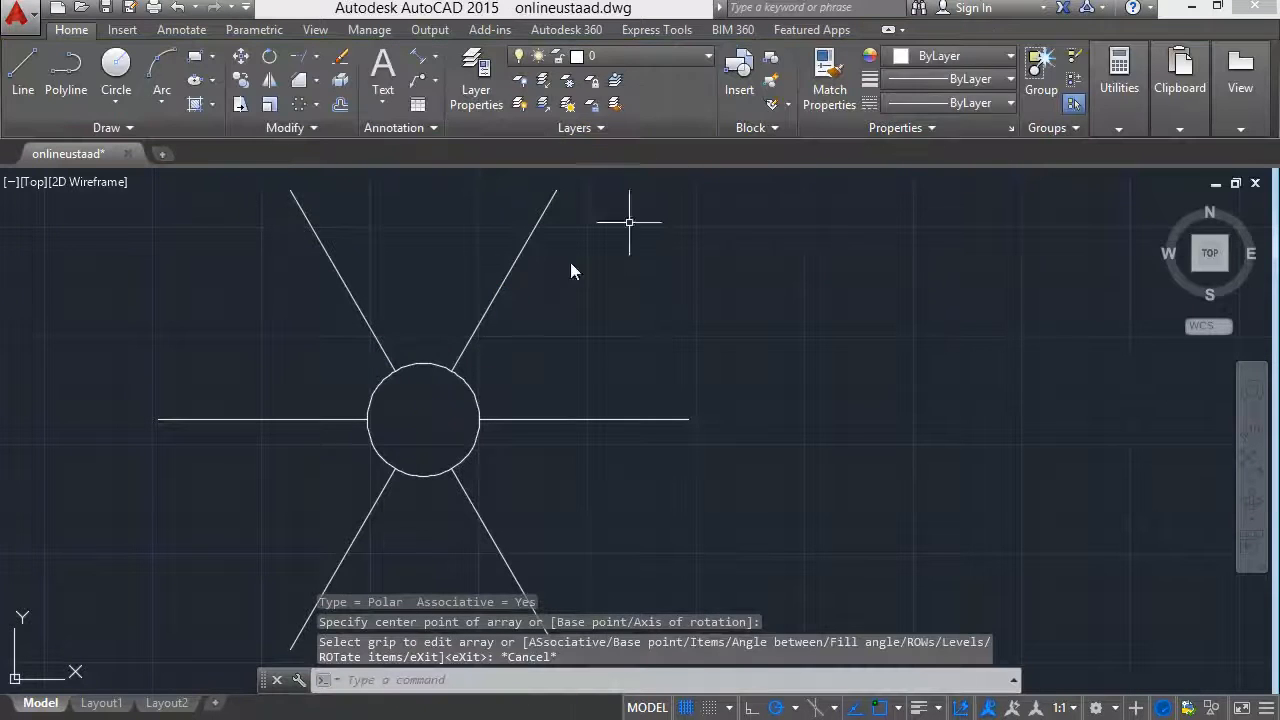
Select the circle and the polar array of lines together and erase them.
left_click(457, 386)
left_click(711, 277)
left_click(762, 240)
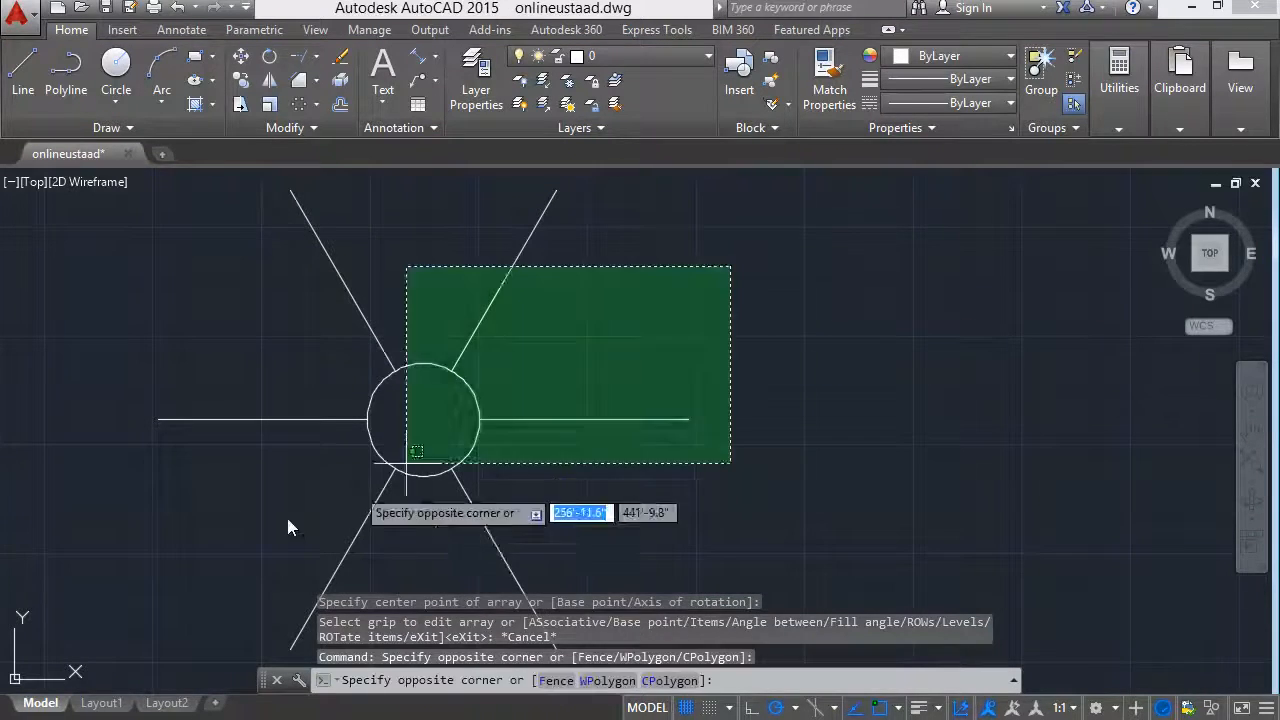
left_click(248, 532)
key("Delete")
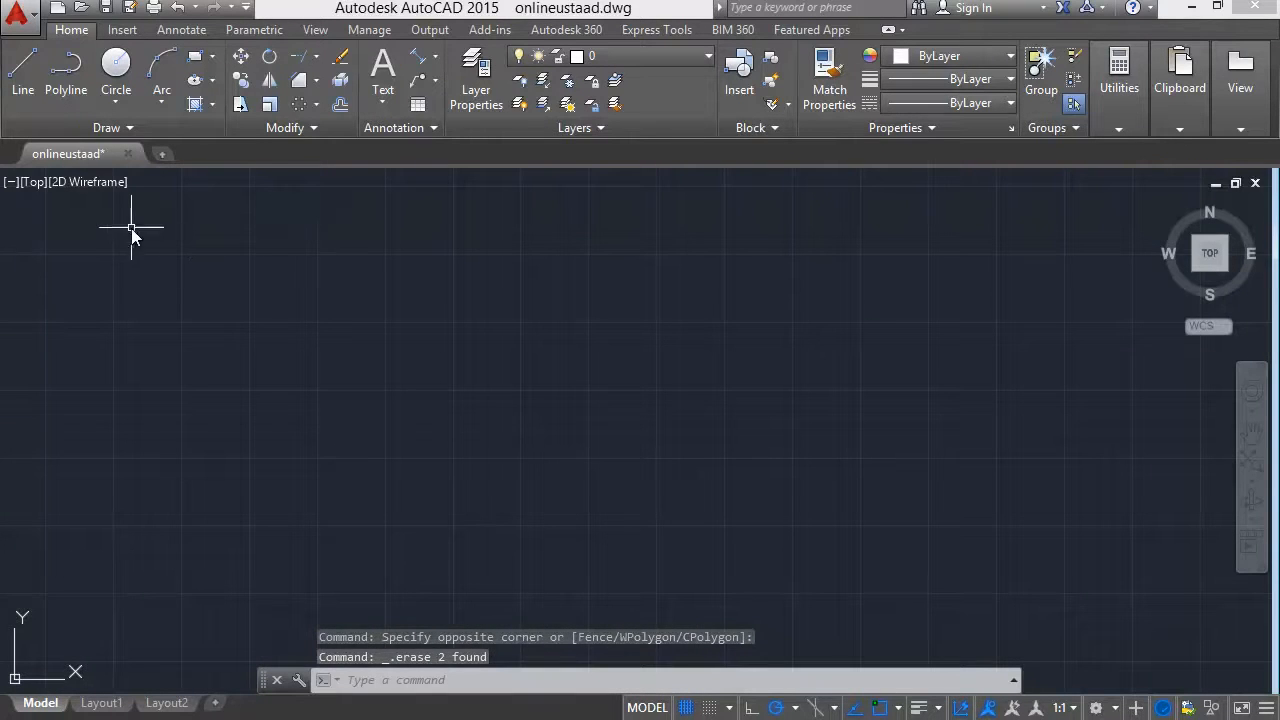
Start a polyline with a horizontal segment about 16' long to the right and switch it to arc segments.
left_click(315, 104)
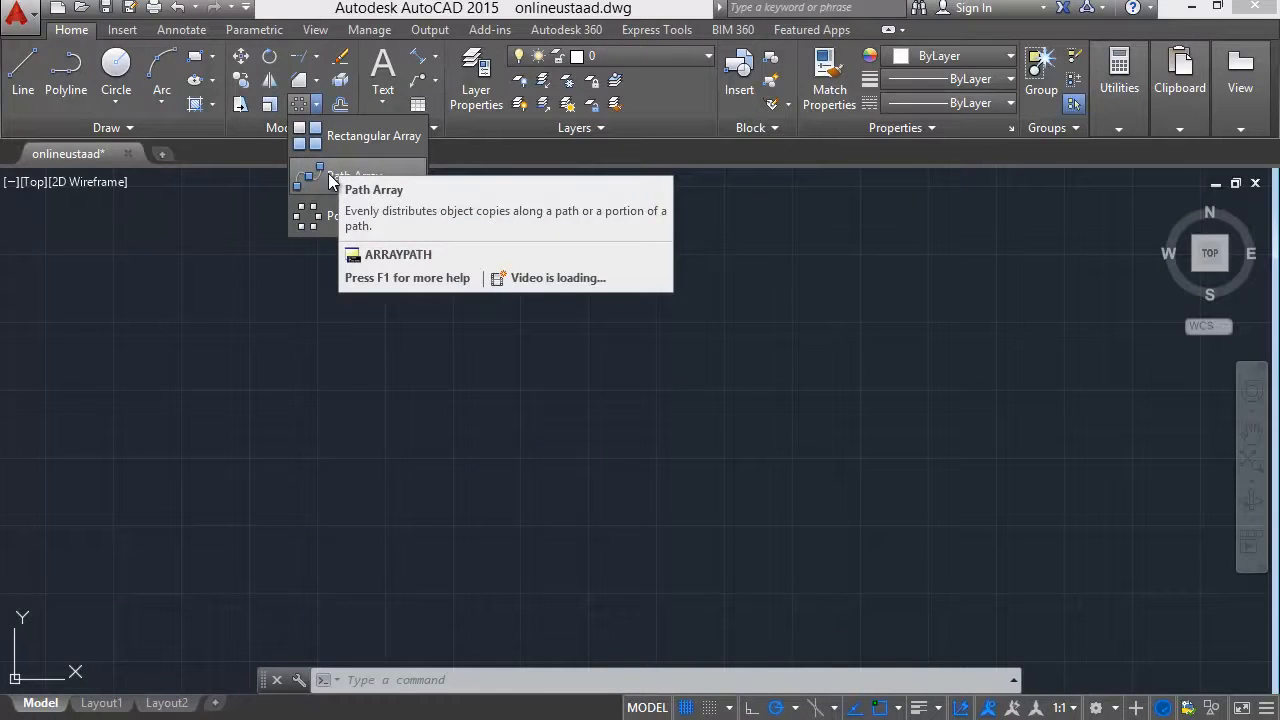
left_click(76, 81)
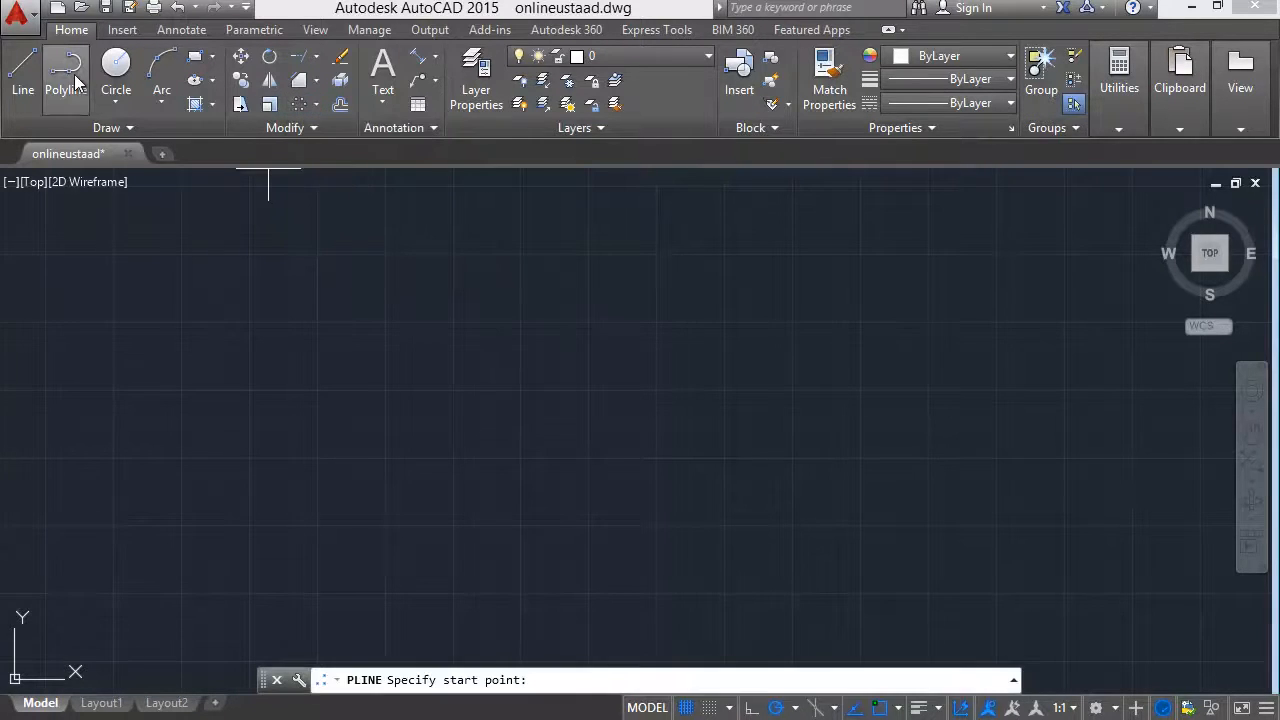
left_click(250, 253)
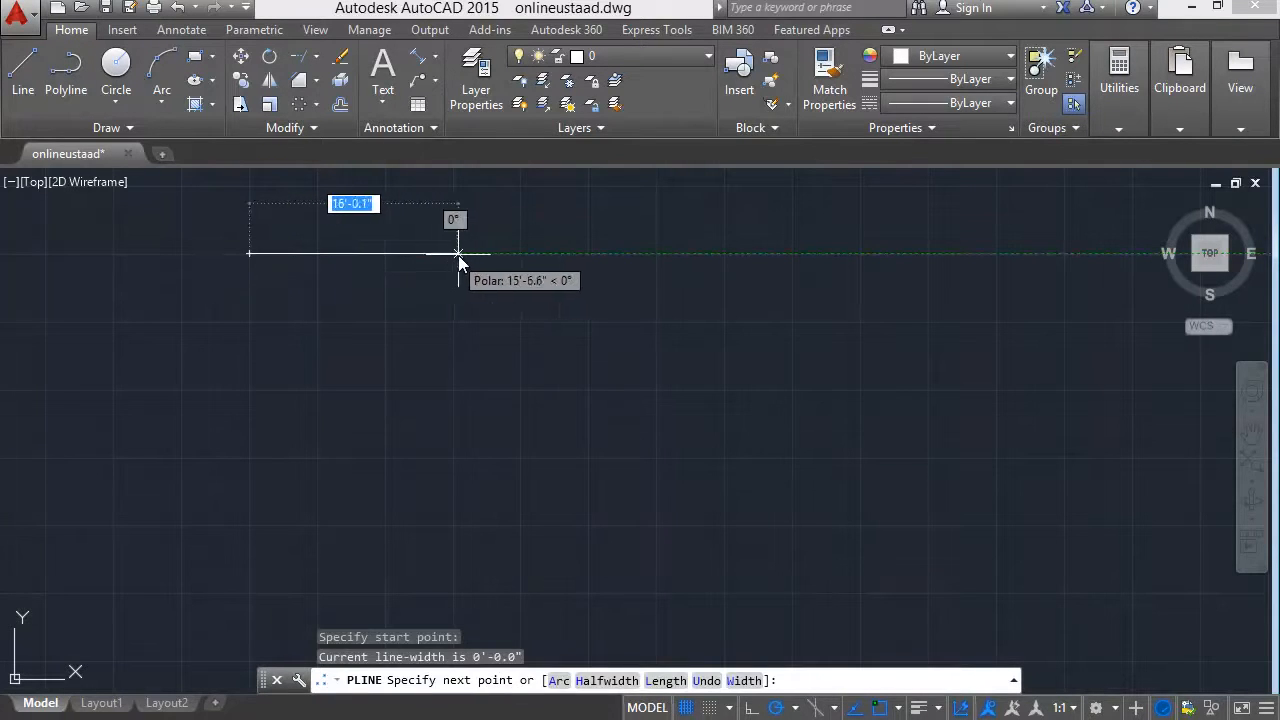
type("a")
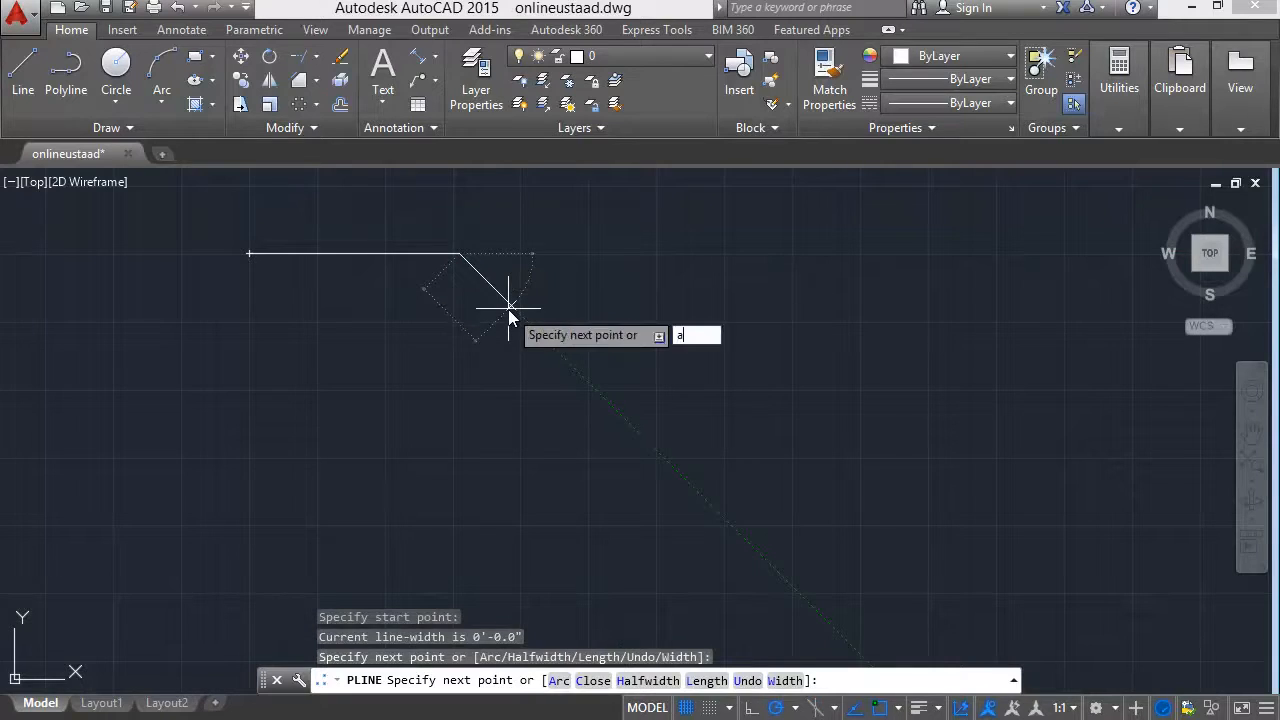
key("Return")
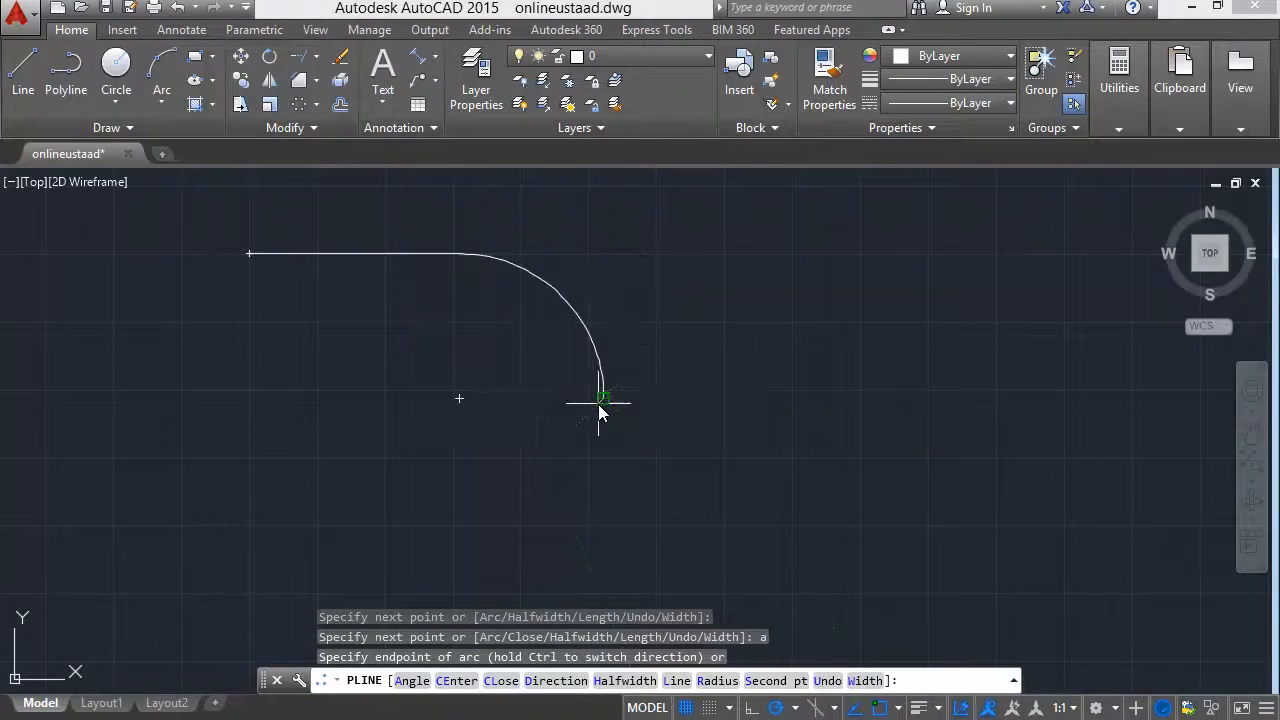
Continue the polyline with five arcs that hook down and around, curl back inward and run out to the left under the straight segment.
left_click(600, 403)
left_click(491, 506)
left_click(490, 387)
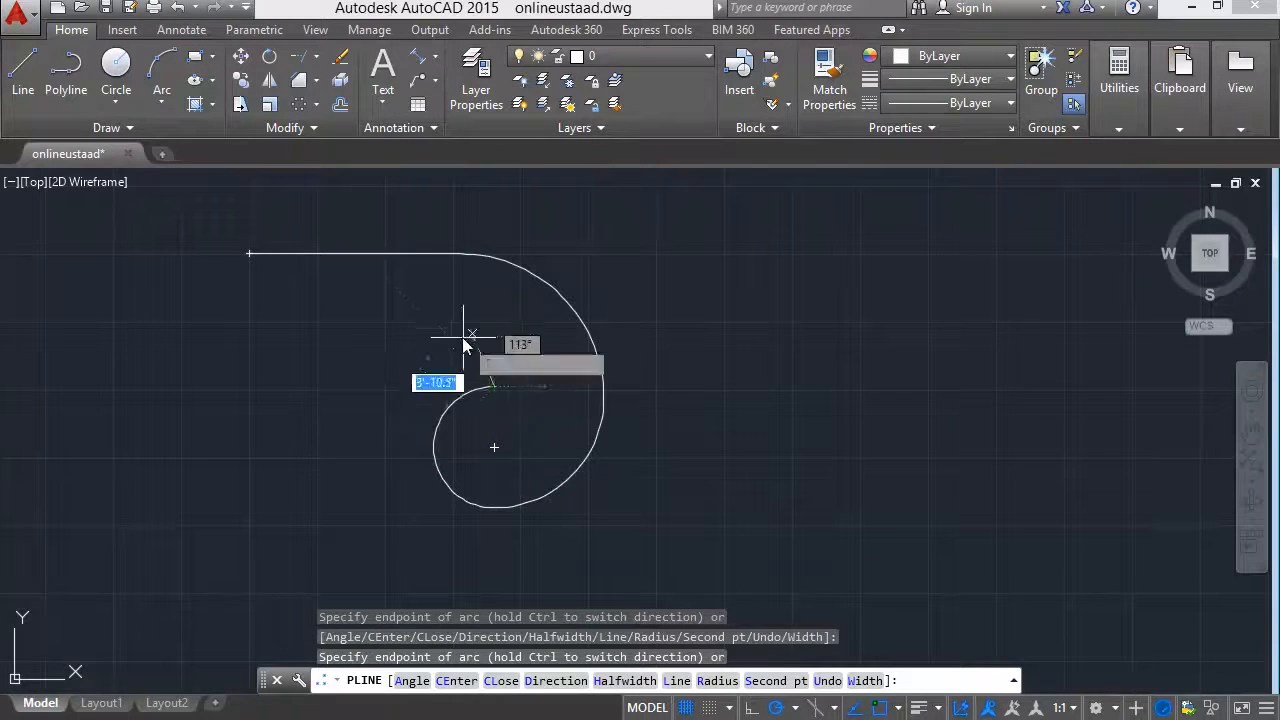
left_click(494, 300)
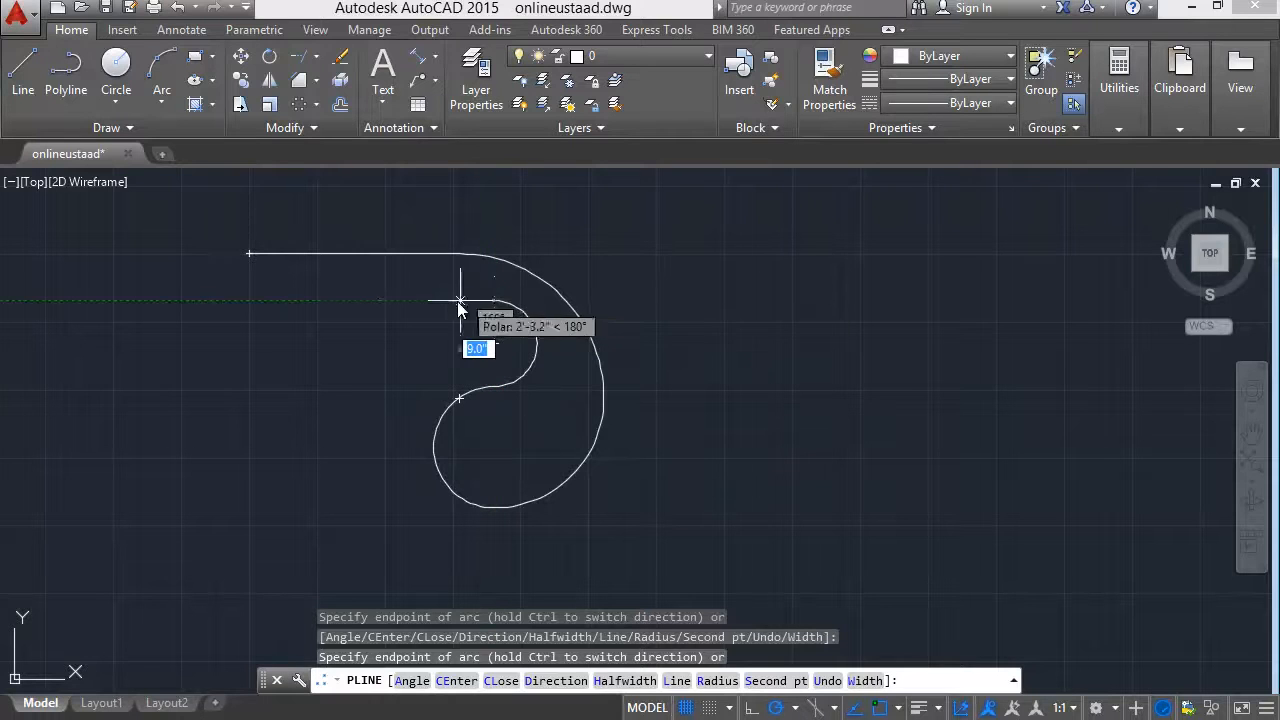
left_click(280, 350)
Switch the polyline to straight segments, add one about 11' long to the left and one up to just below the start point, and end it.
type("l")
key("Return")
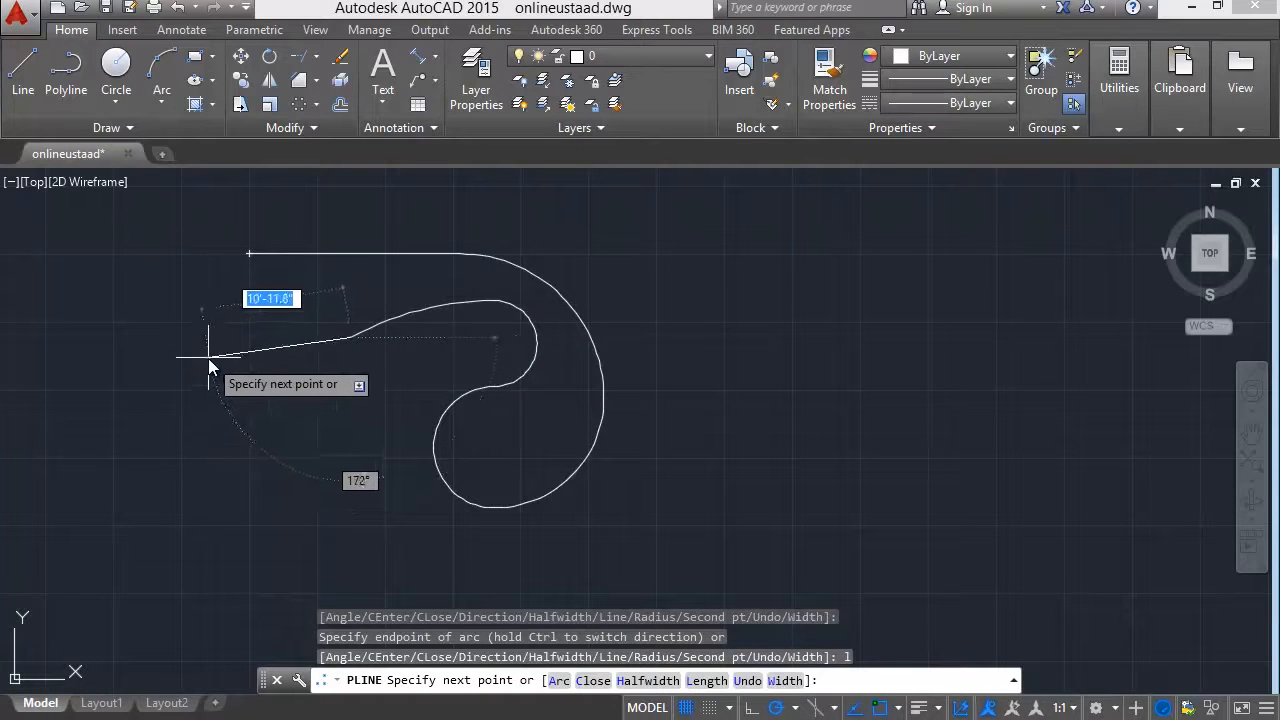
left_click(207, 356)
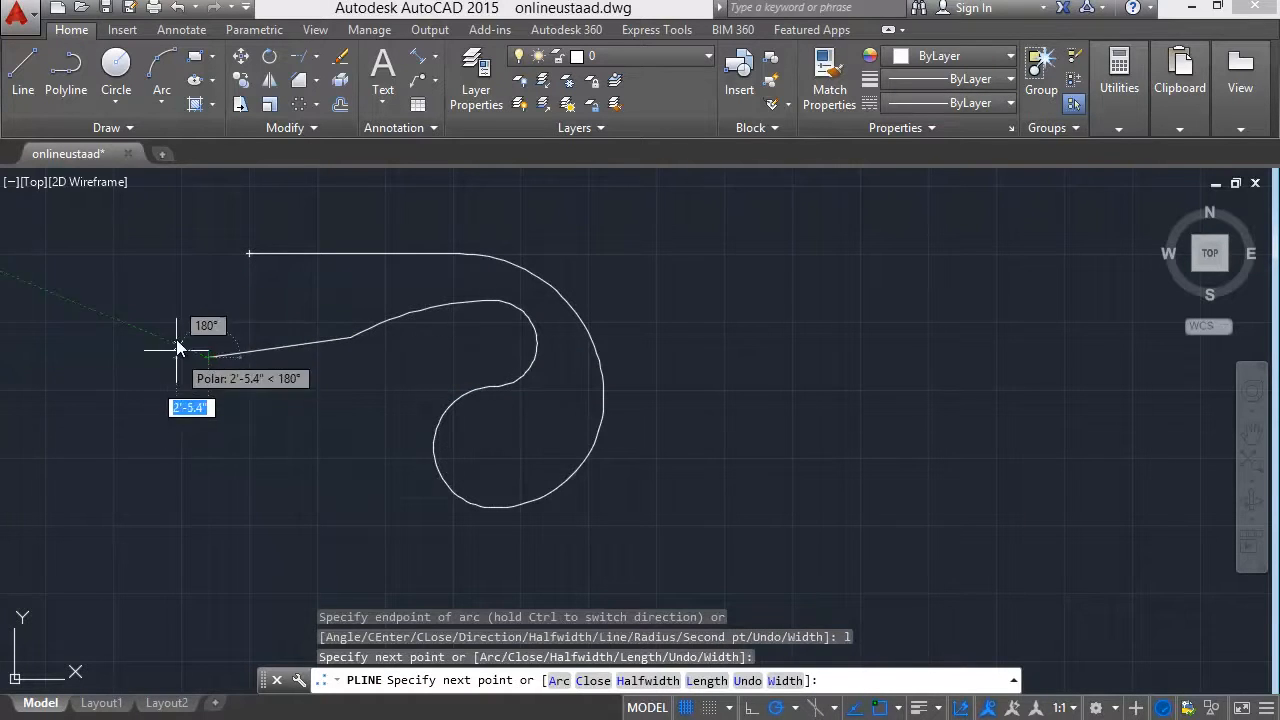
left_click(249, 258)
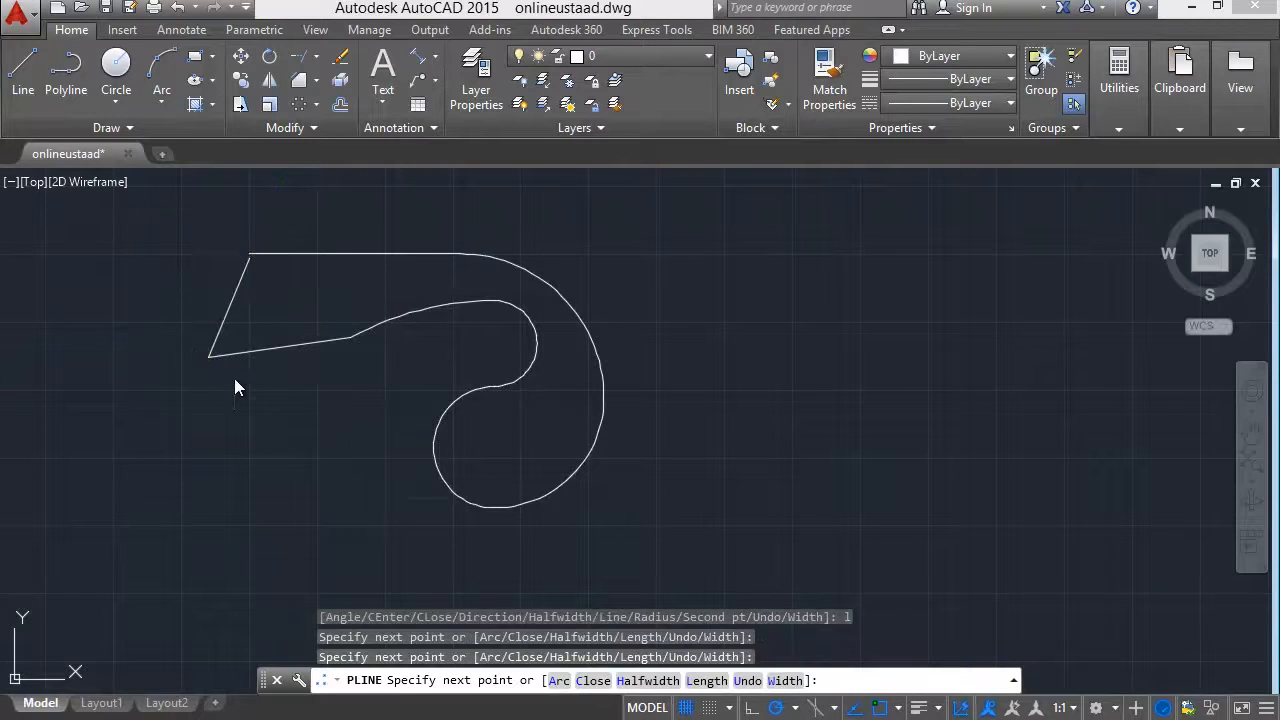
key("Escape")
Draw a small circle centred on the start point of the polyline's top horizontal segment.
scroll(229, 251, "up", 6)
scroll(279, 322, "down", 2)
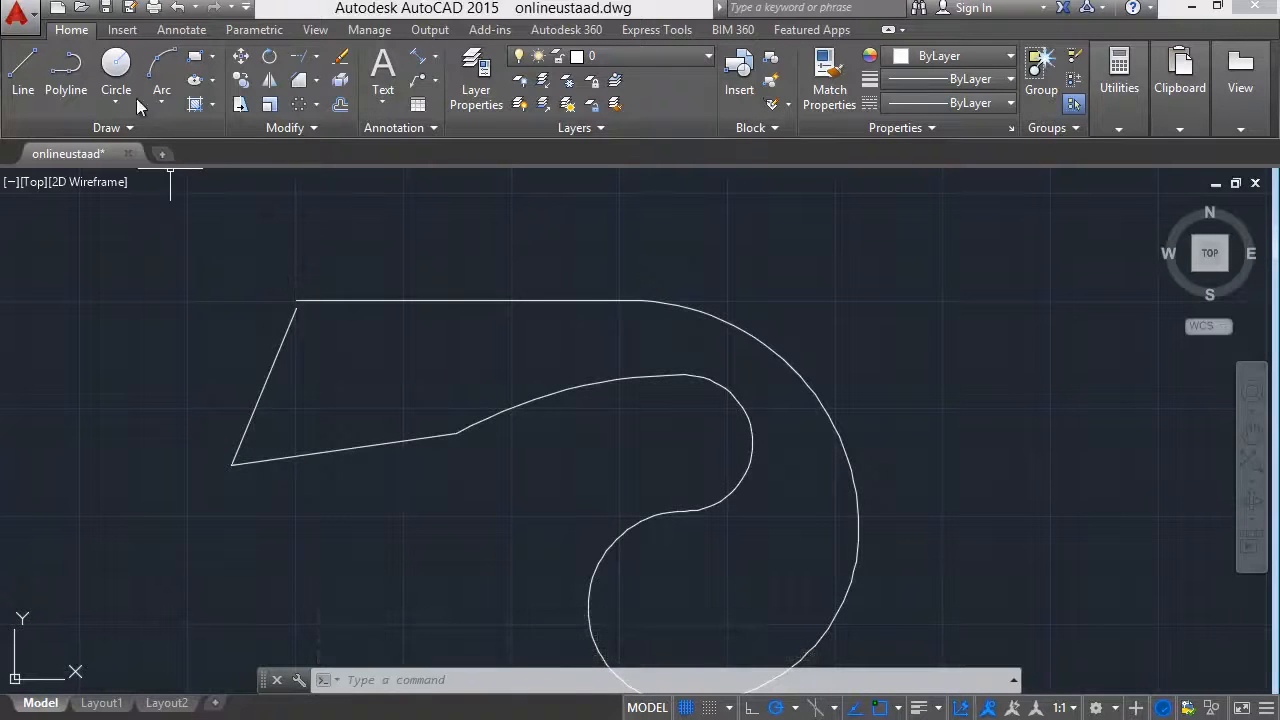
left_click(126, 70)
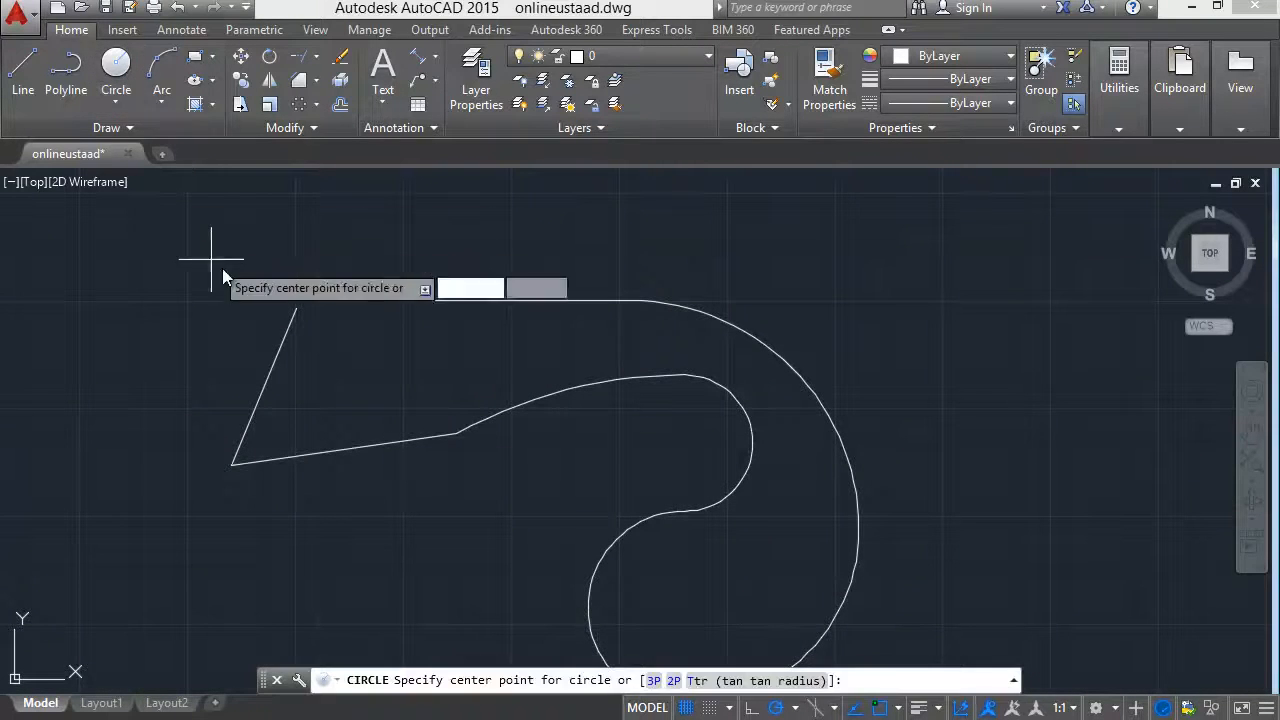
scroll(295, 299, "up", 2)
left_click(295, 299)
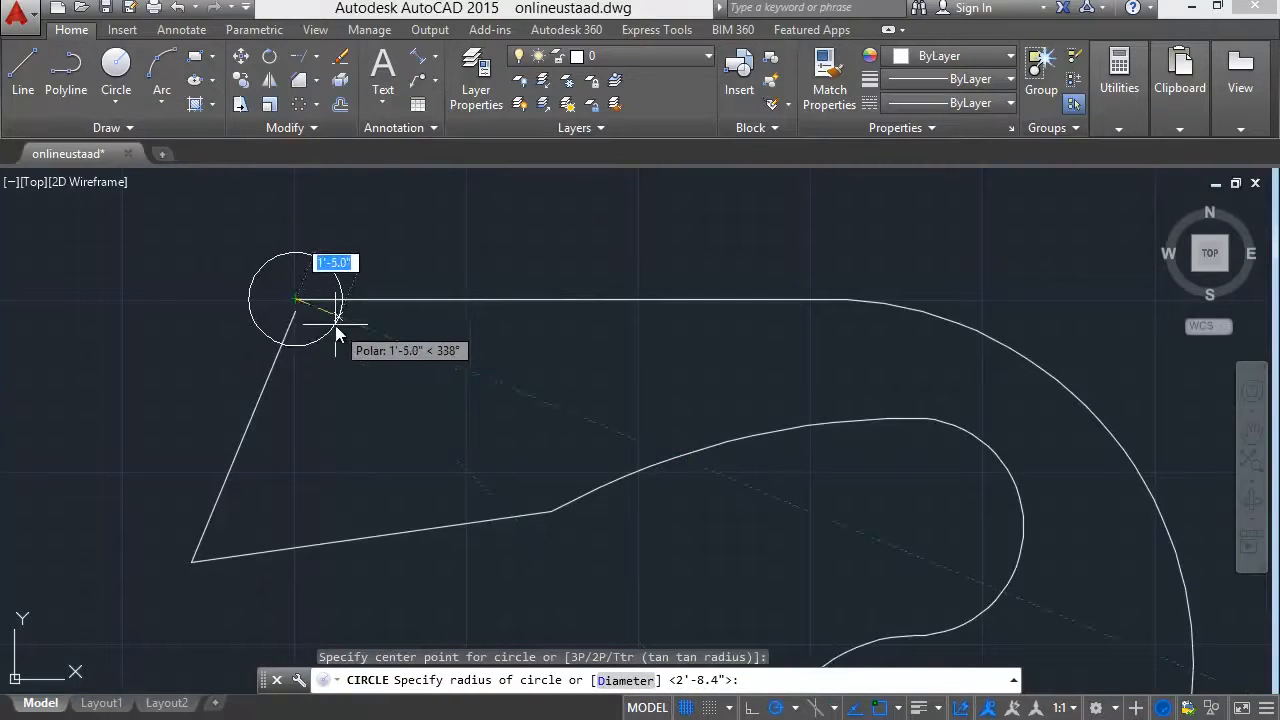
left_click(321, 315)
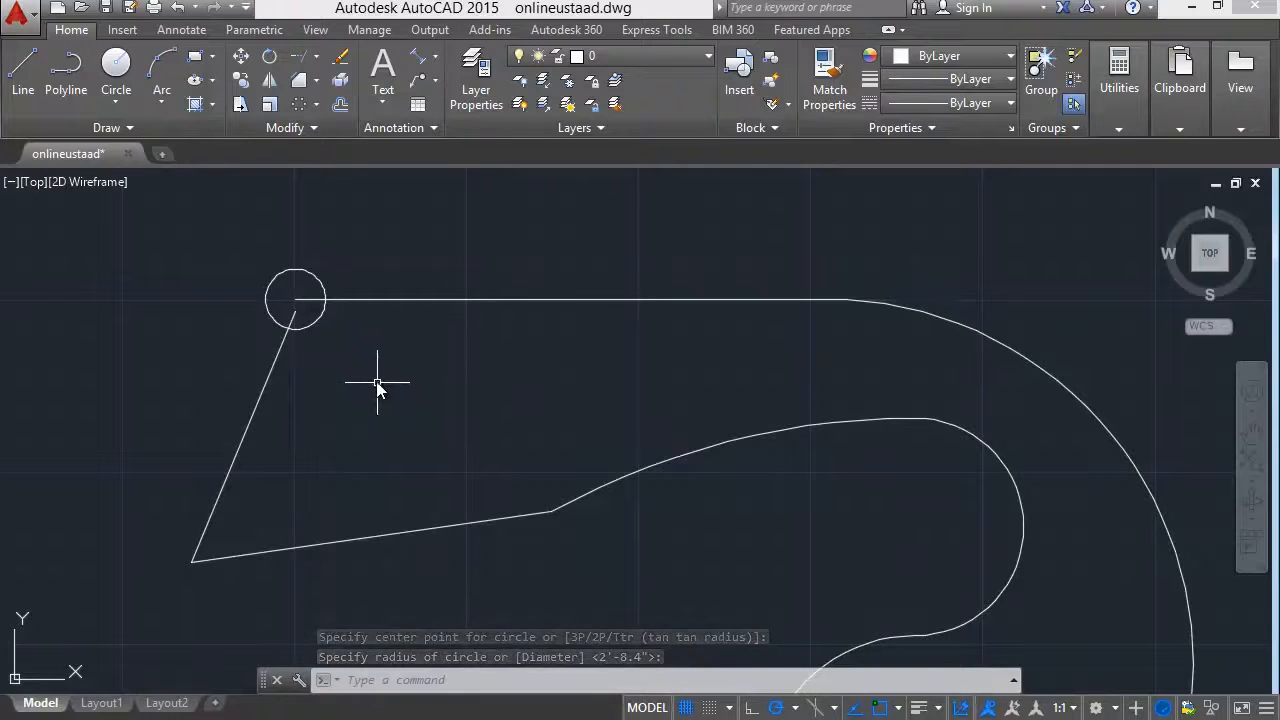
Create a path array of the small circle, using the closed-looking polyline as the path curve.
left_click(317, 104)
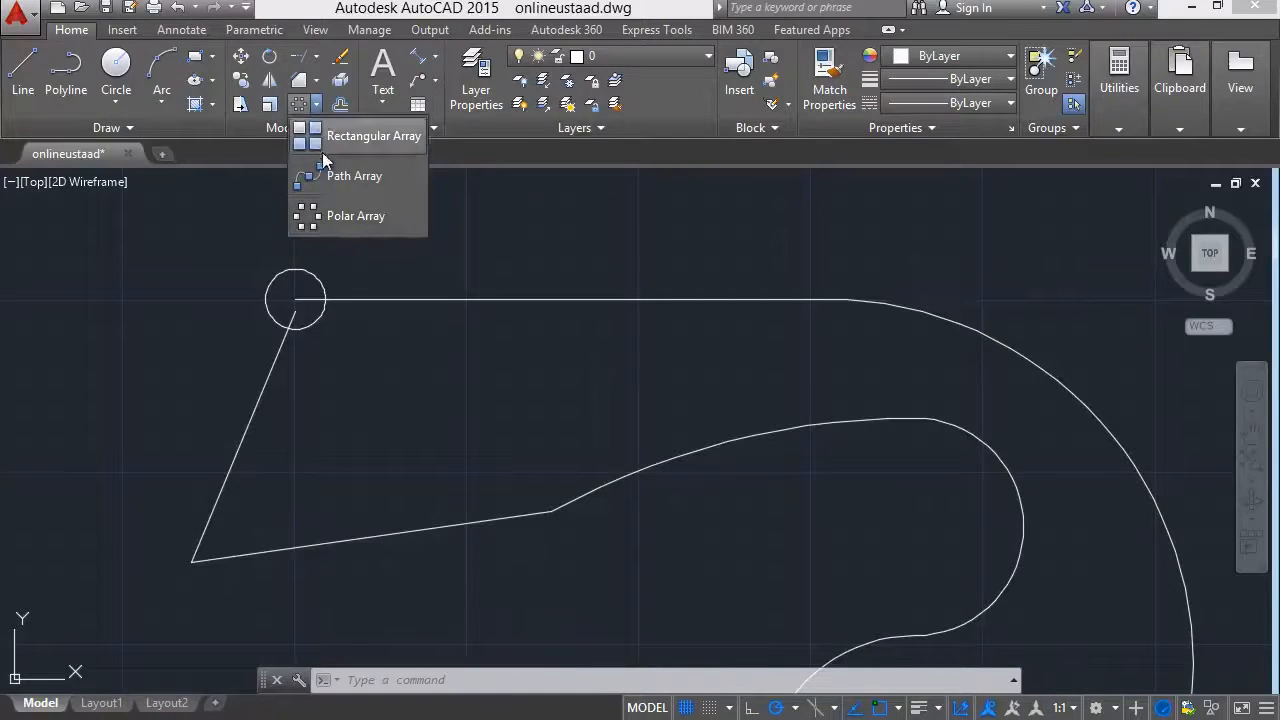
left_click(337, 177)
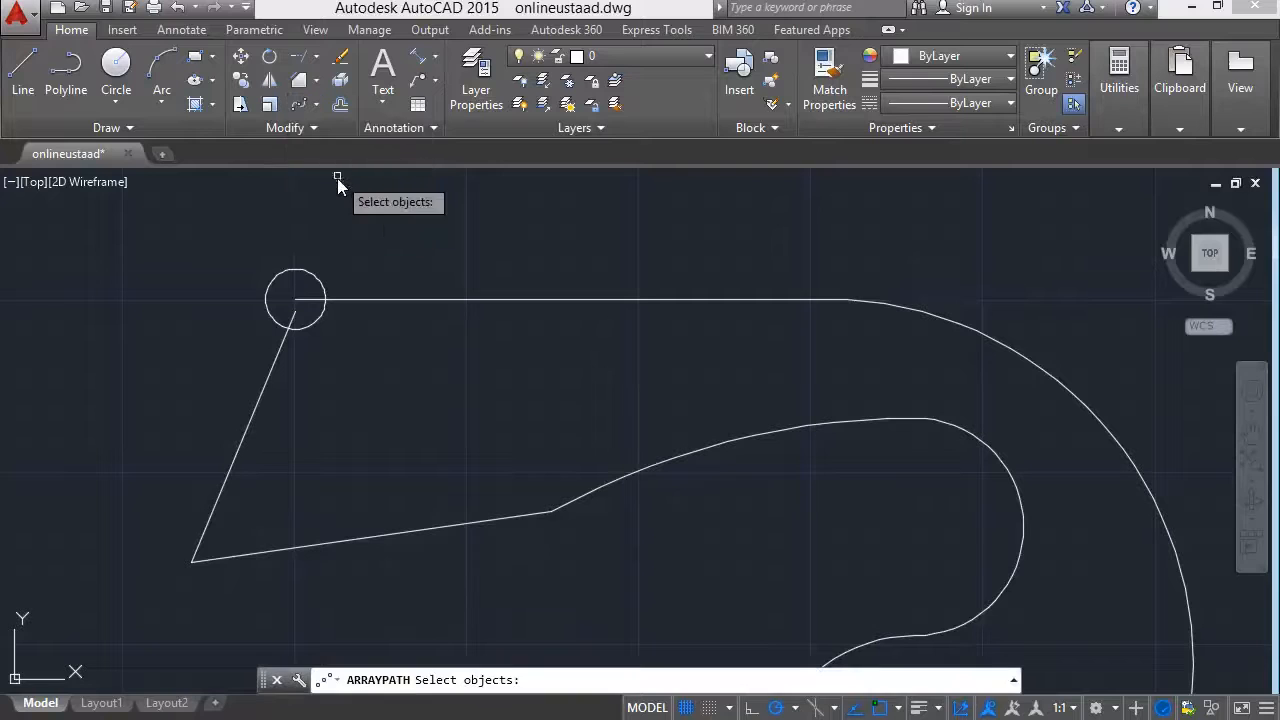
left_click(311, 271)
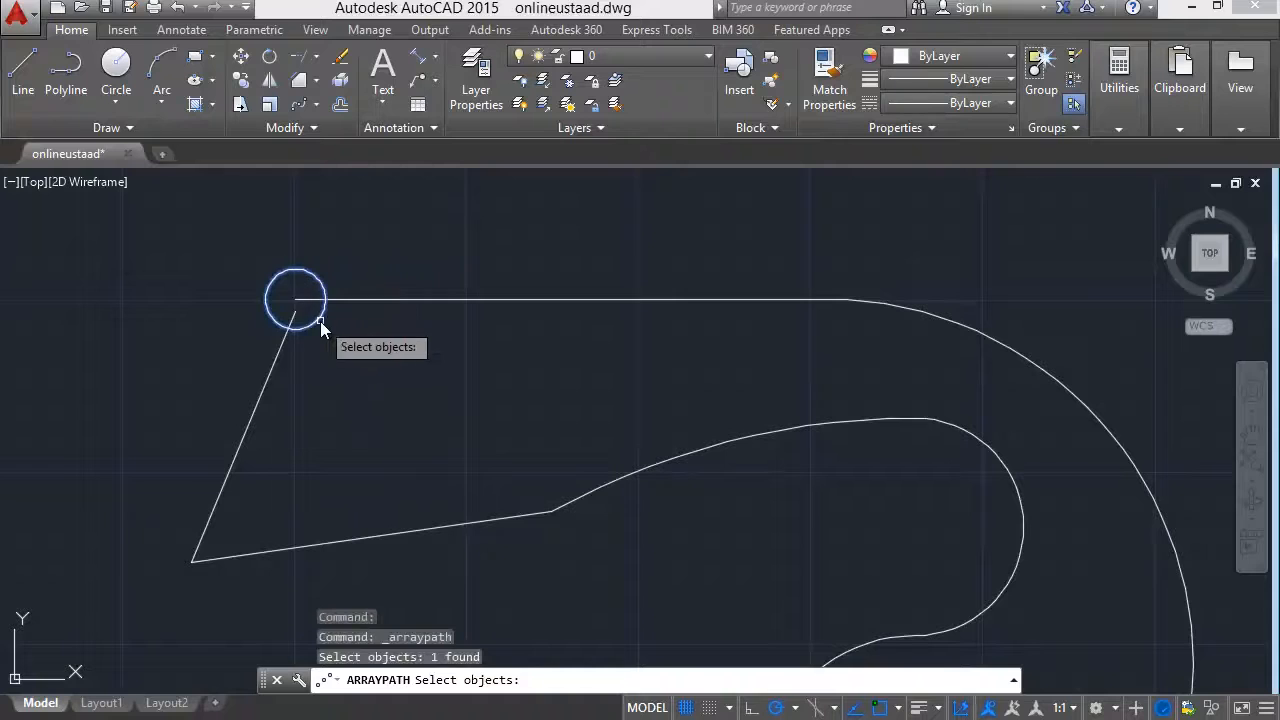
key("Return")
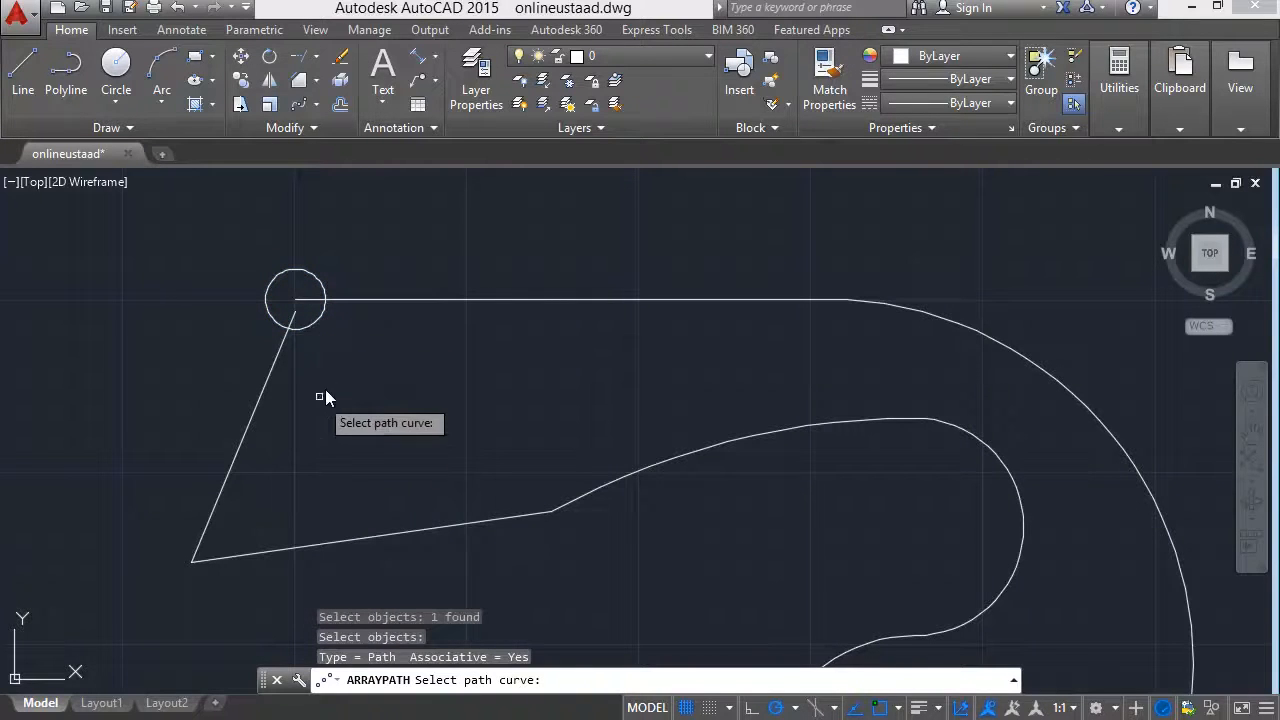
left_click(489, 299)
scroll(460, 400, "down", 4)
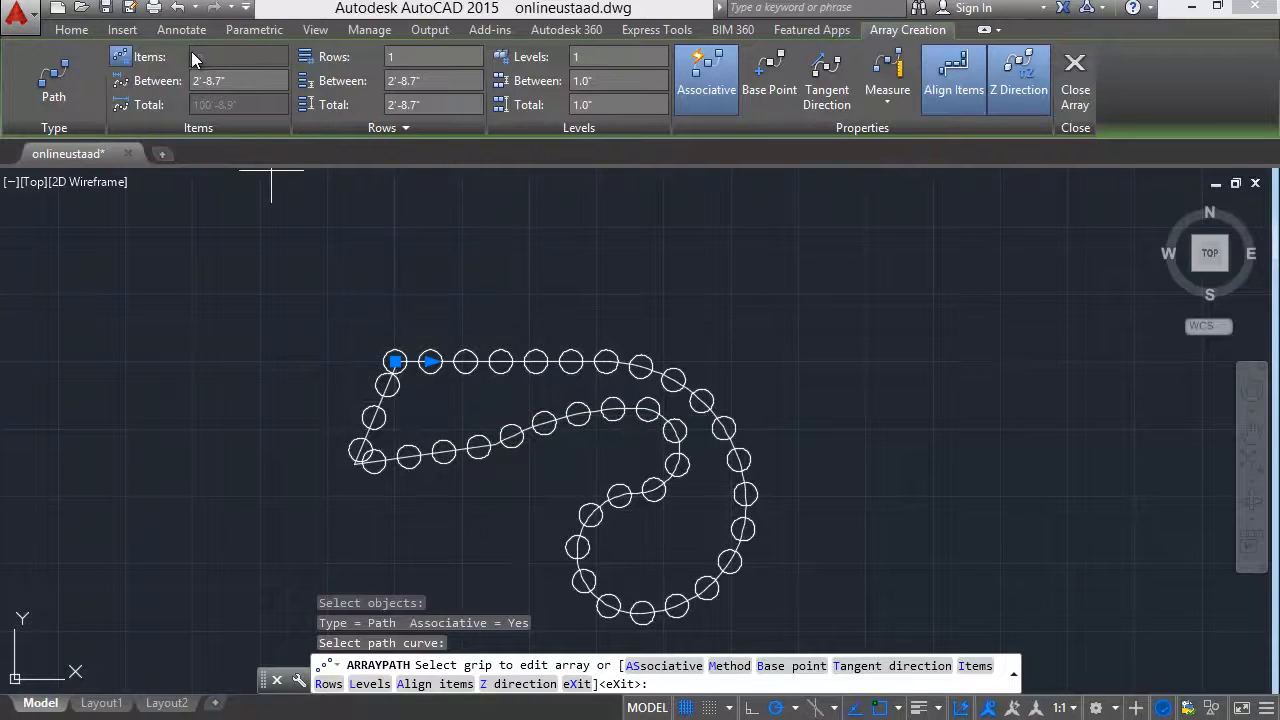
Toggle the path array's item count between manual entry and automatic filling, ending with automatic filling.
scroll(378, 300, "up", 2)
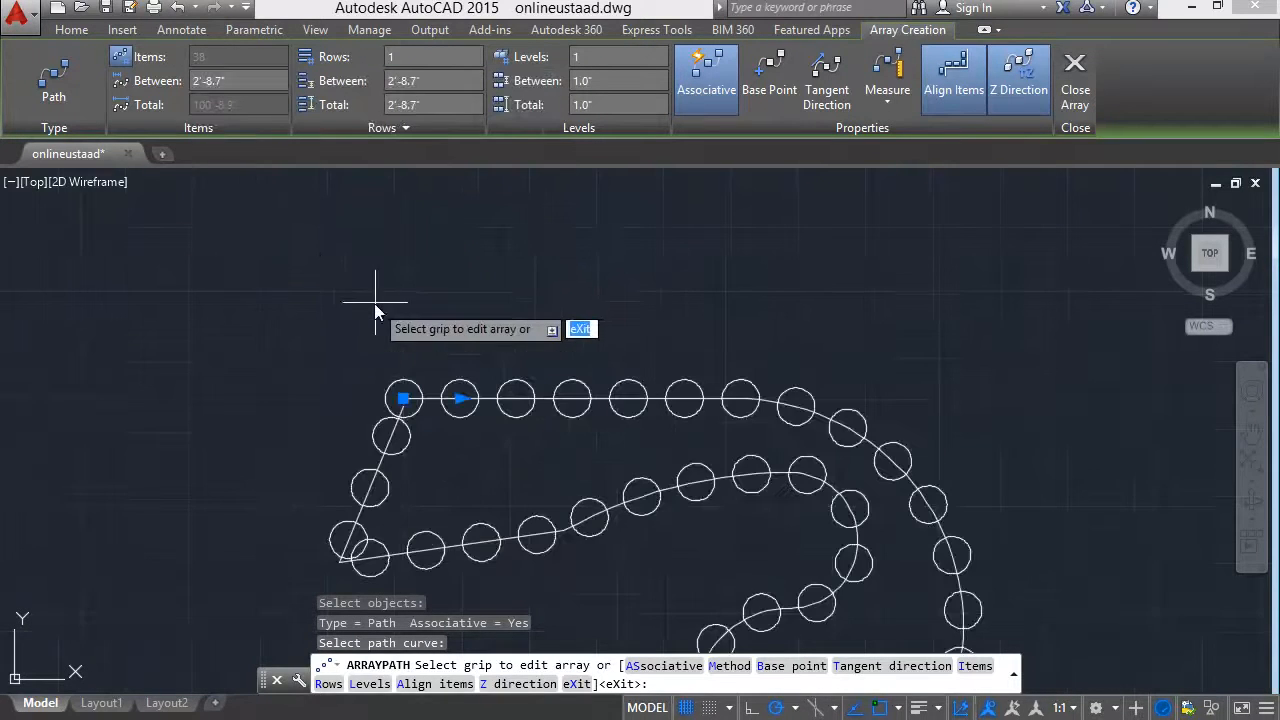
left_click(121, 57)
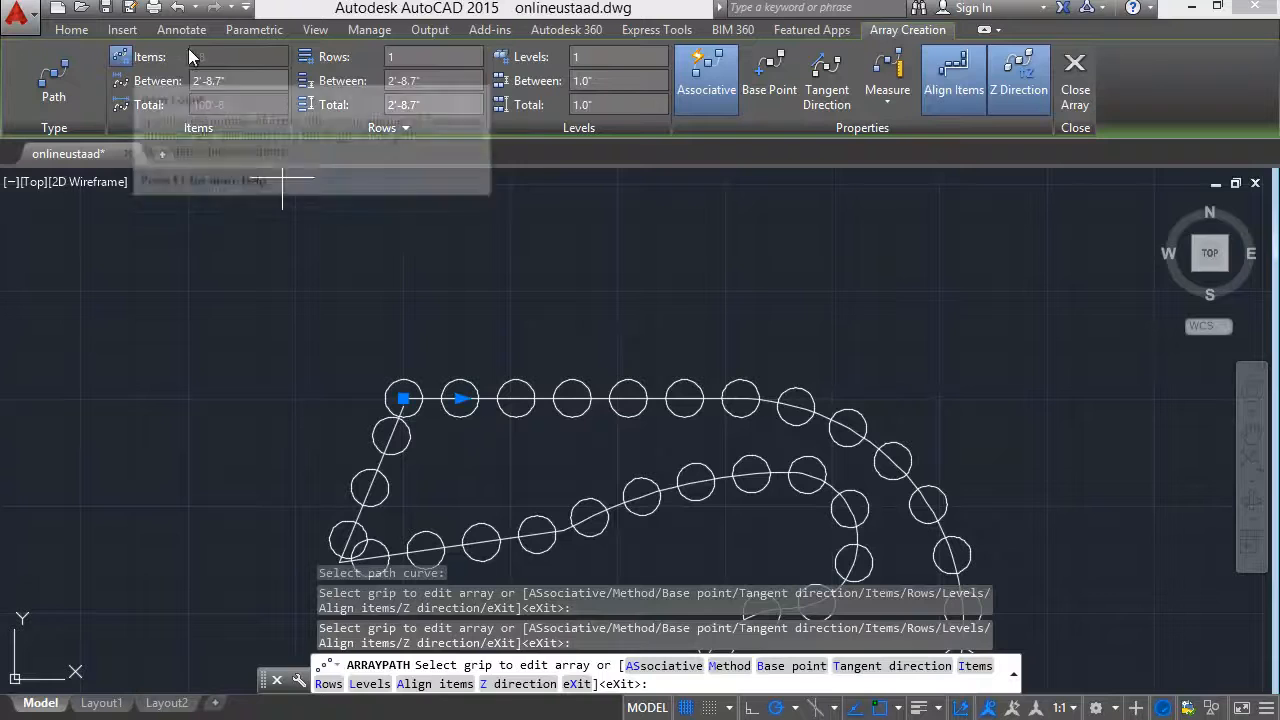
left_click(123, 58)
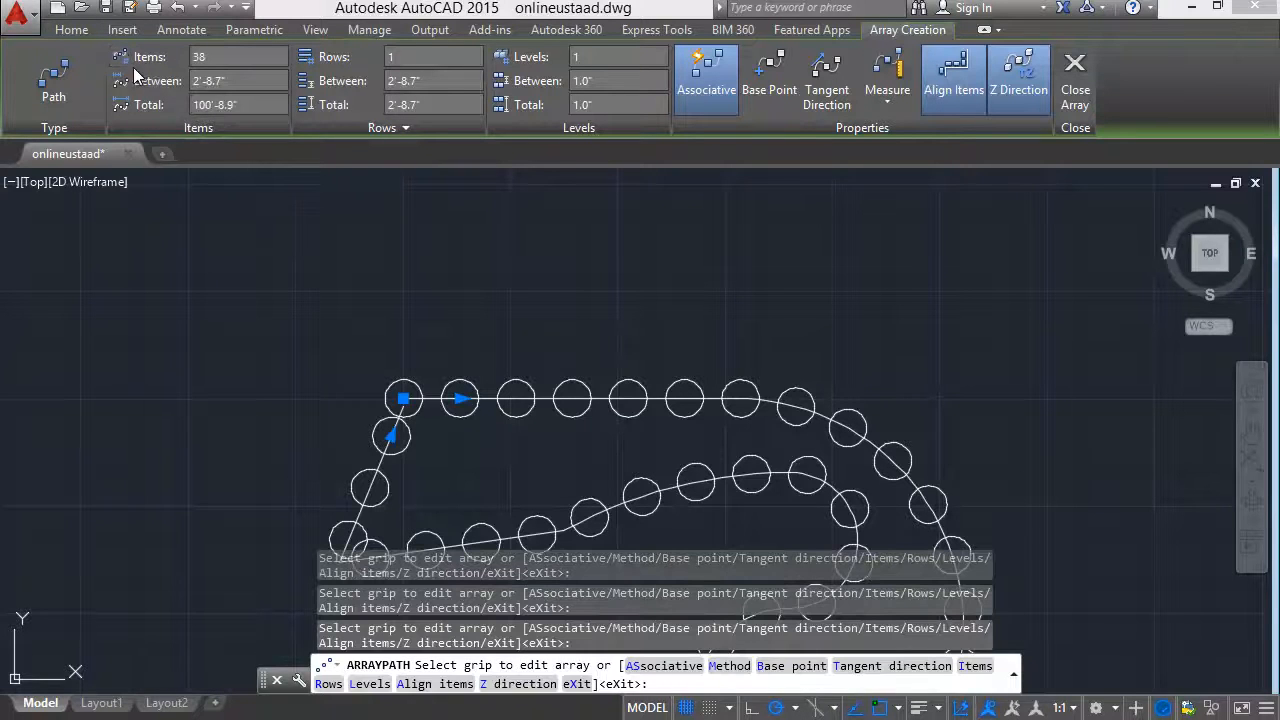
left_click(121, 57)
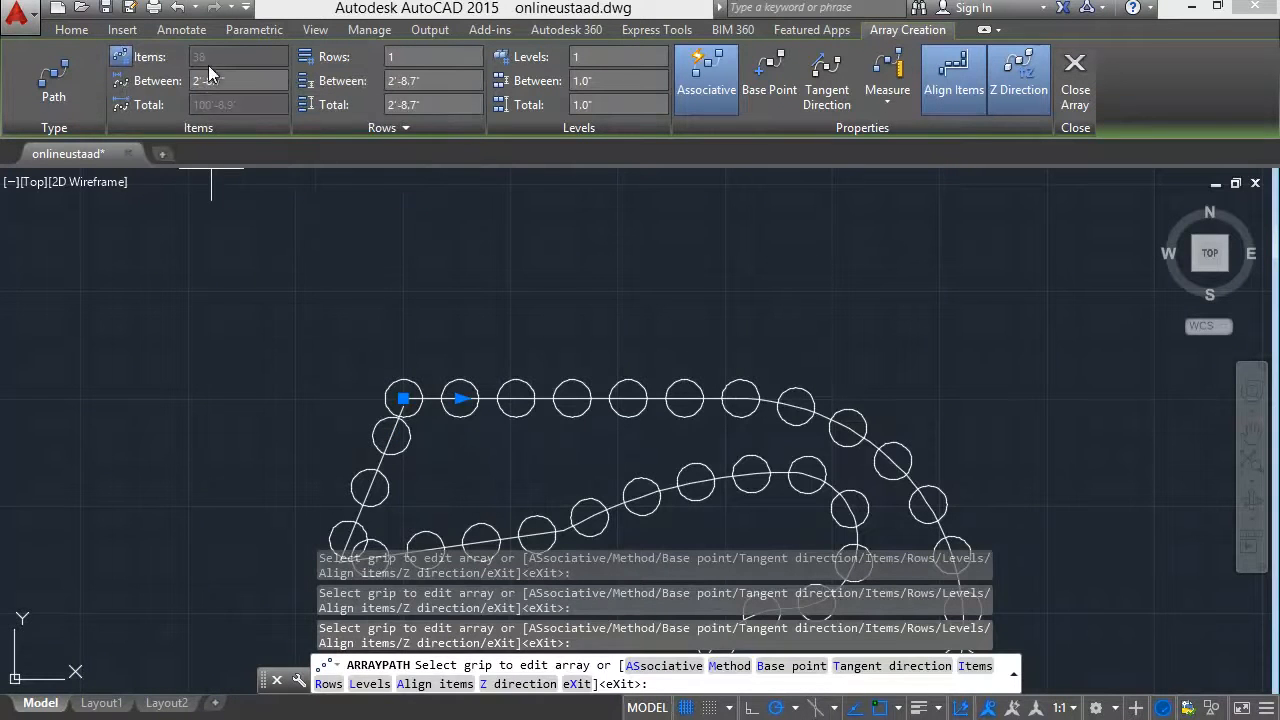
Try spacings of 5' and 10' between the circles along the path.
middle_click_drag(423, 320, 384, 240)
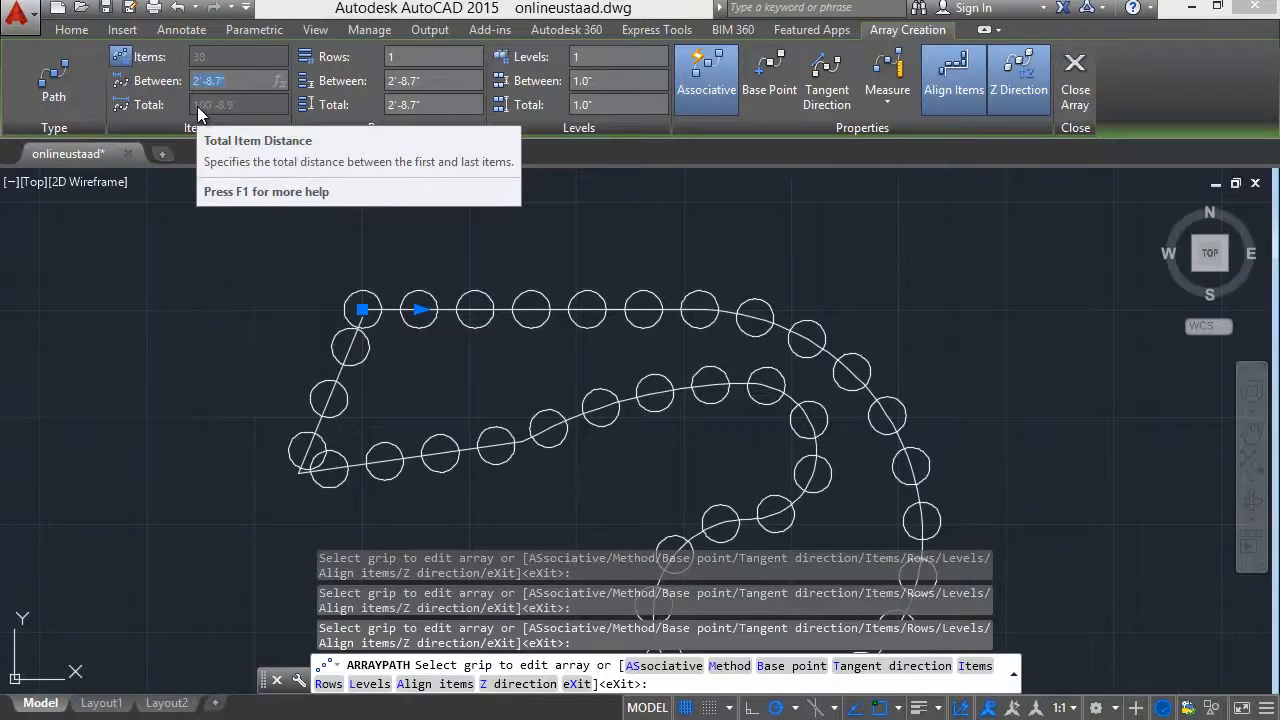
type("5'")
key("Return")
scroll(457, 330, "down", 2)
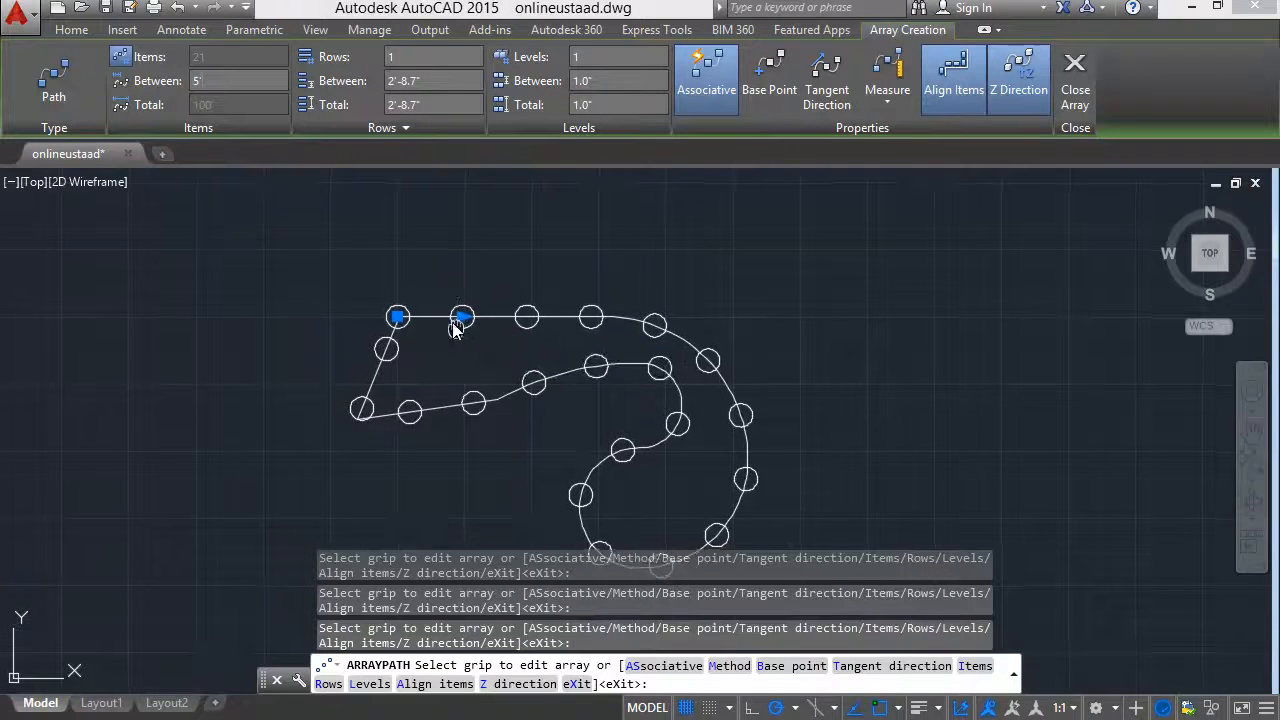
middle_click_drag(455, 330, 407, 263)
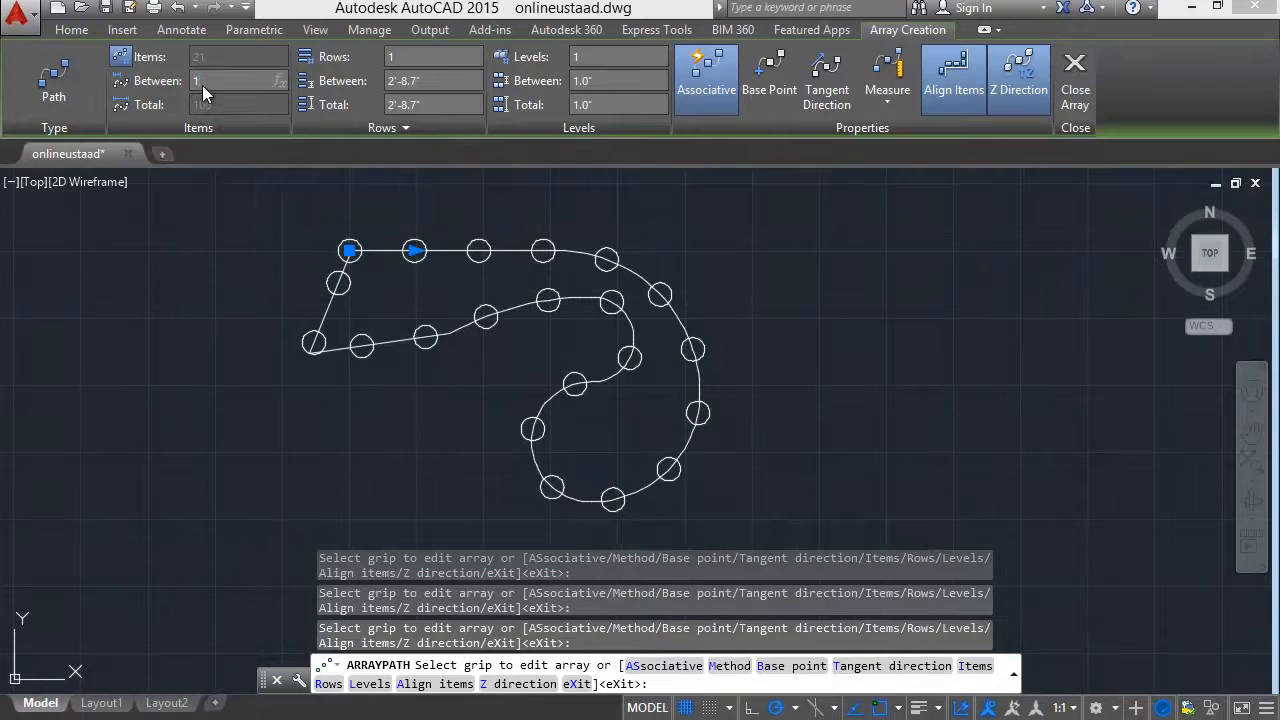
key("Return")
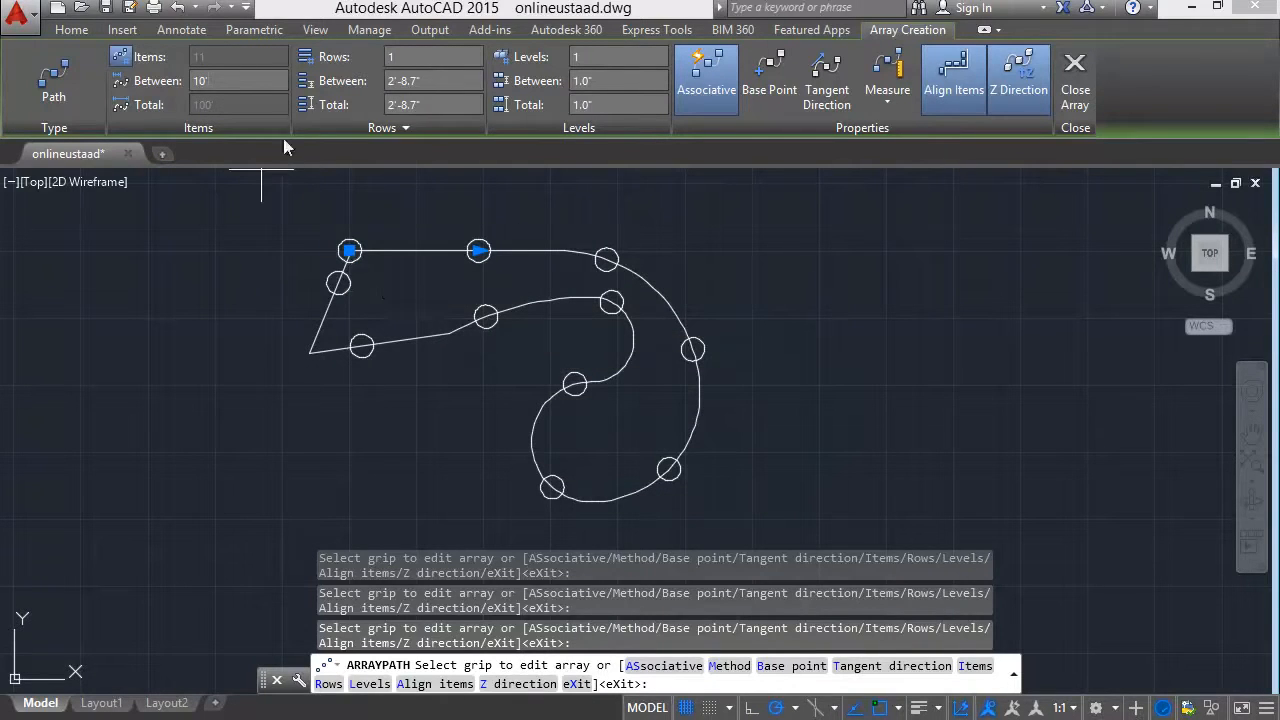
Increase the path array to 2 and 3 rows, with 5' between the rows.
type("2")
key("Return")
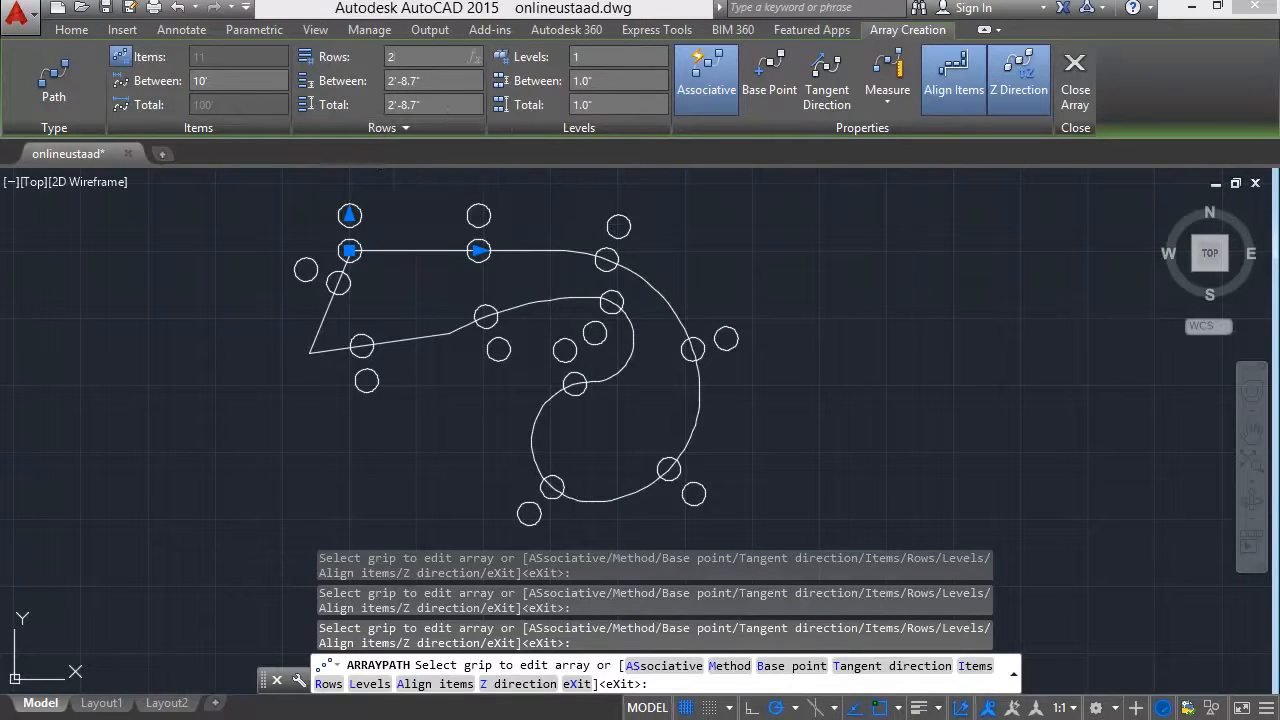
key("Return")
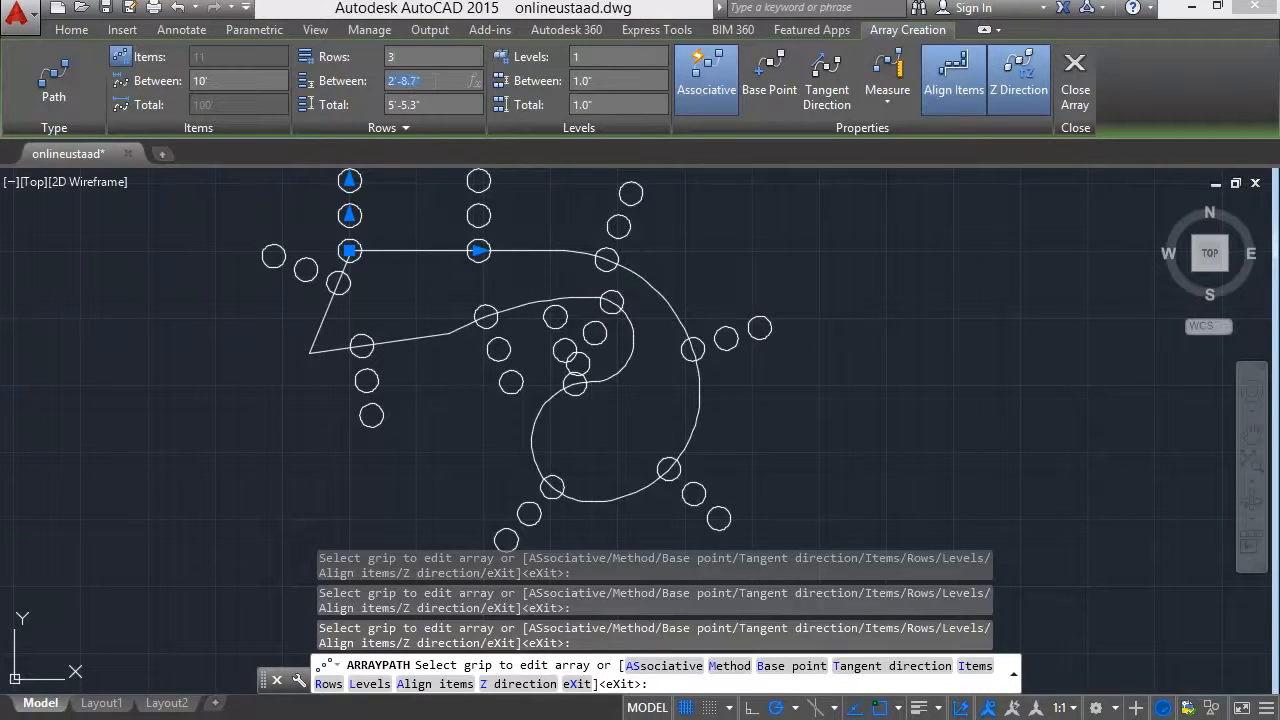
key("Return")
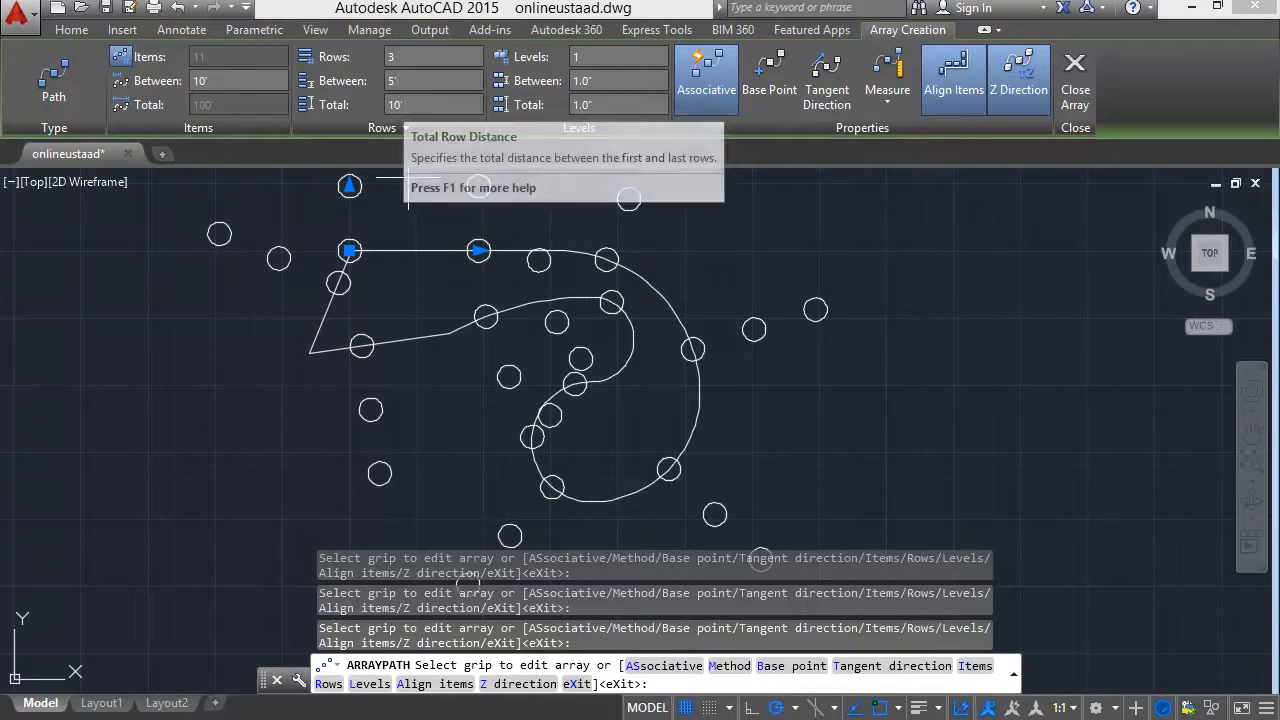
Reduce the array's row spacing to 3' and its number of rows to 1.
scroll(686, 390, "down", 2)
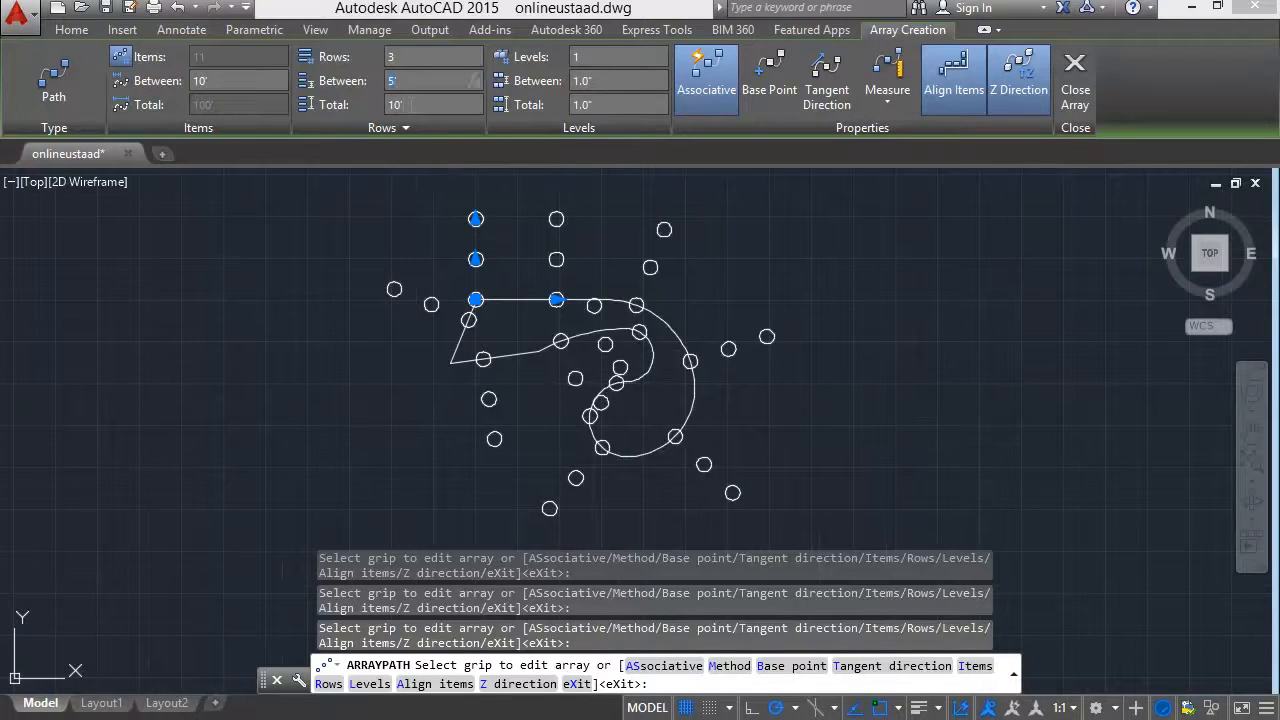
key("Return")
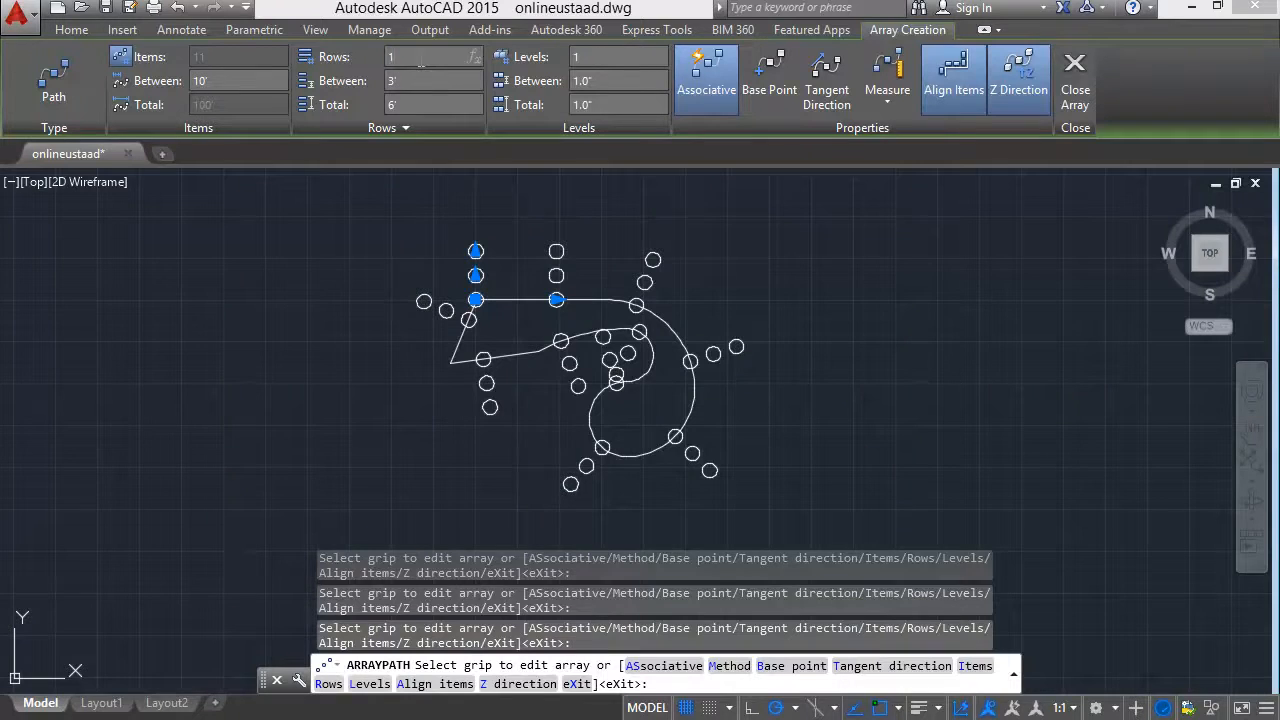
left_click(421, 62)
type("1")
key("Return")
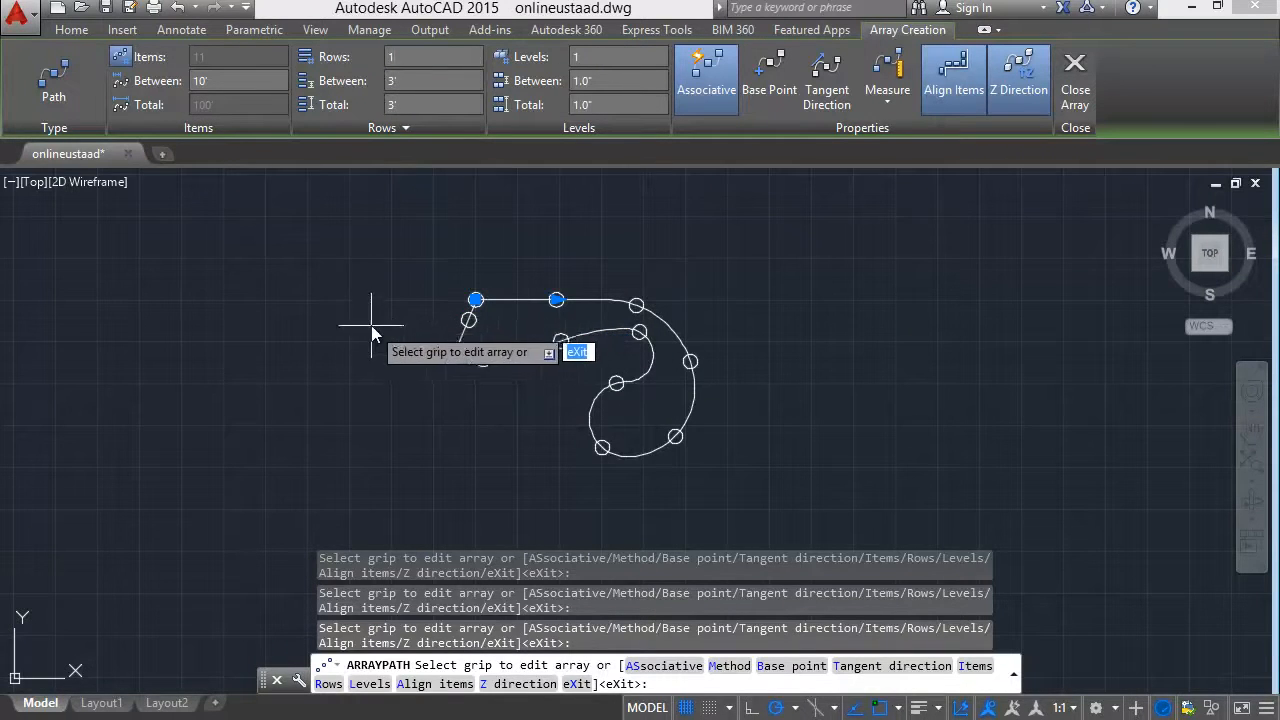
Try spacings of 12 inches, 12' and 20' between the circles along the path.
left_click(201, 81)
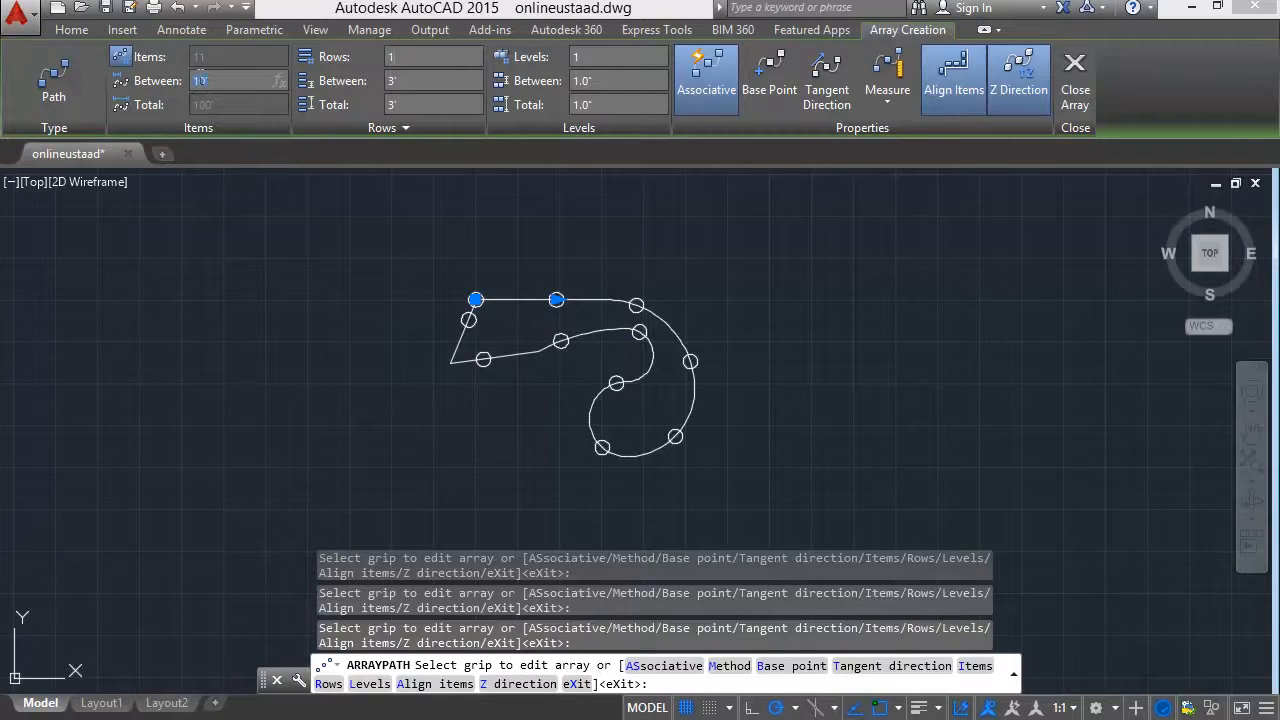
type("1")
key("Return")
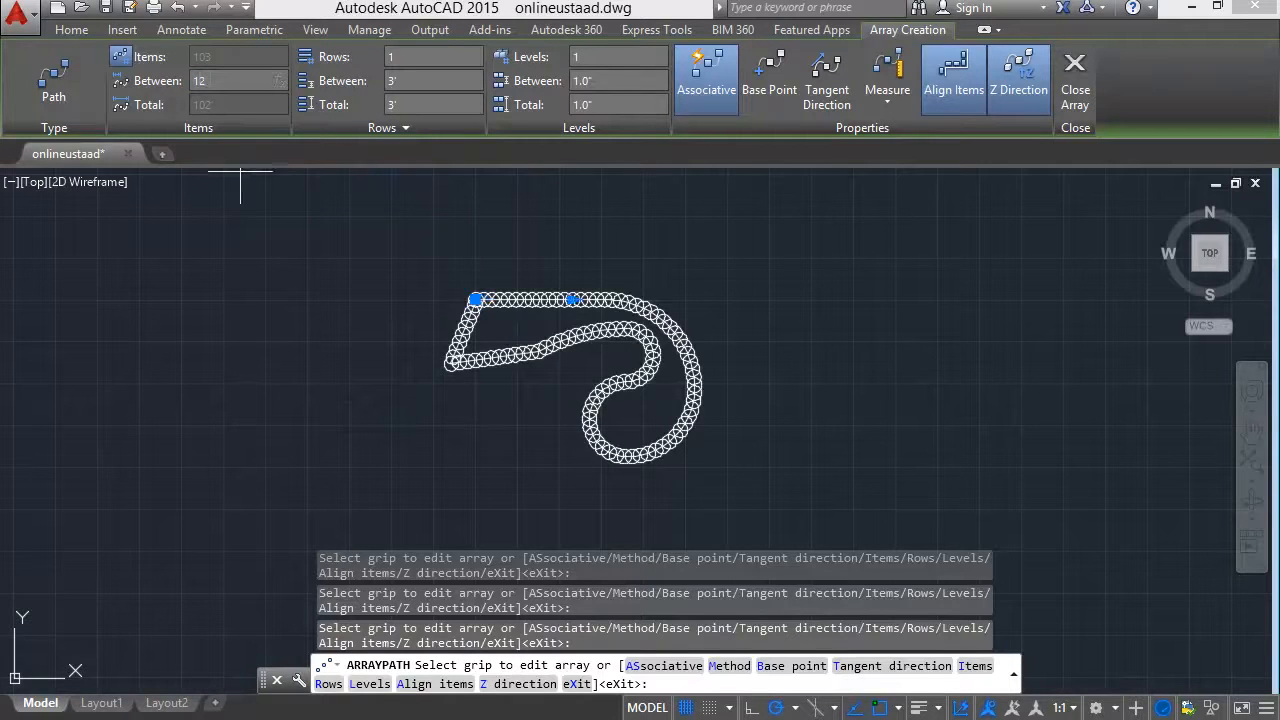
type("2")
key("Return")
scroll(579, 403, "up", 2)
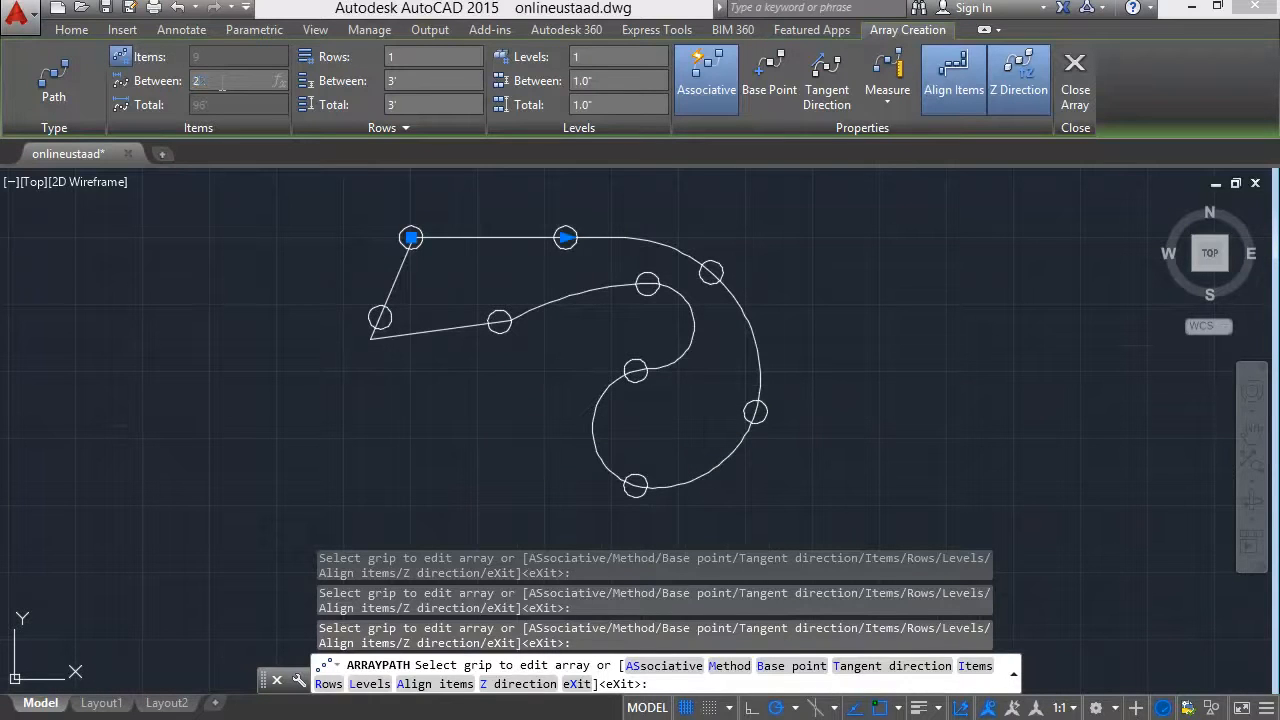
key("Return")
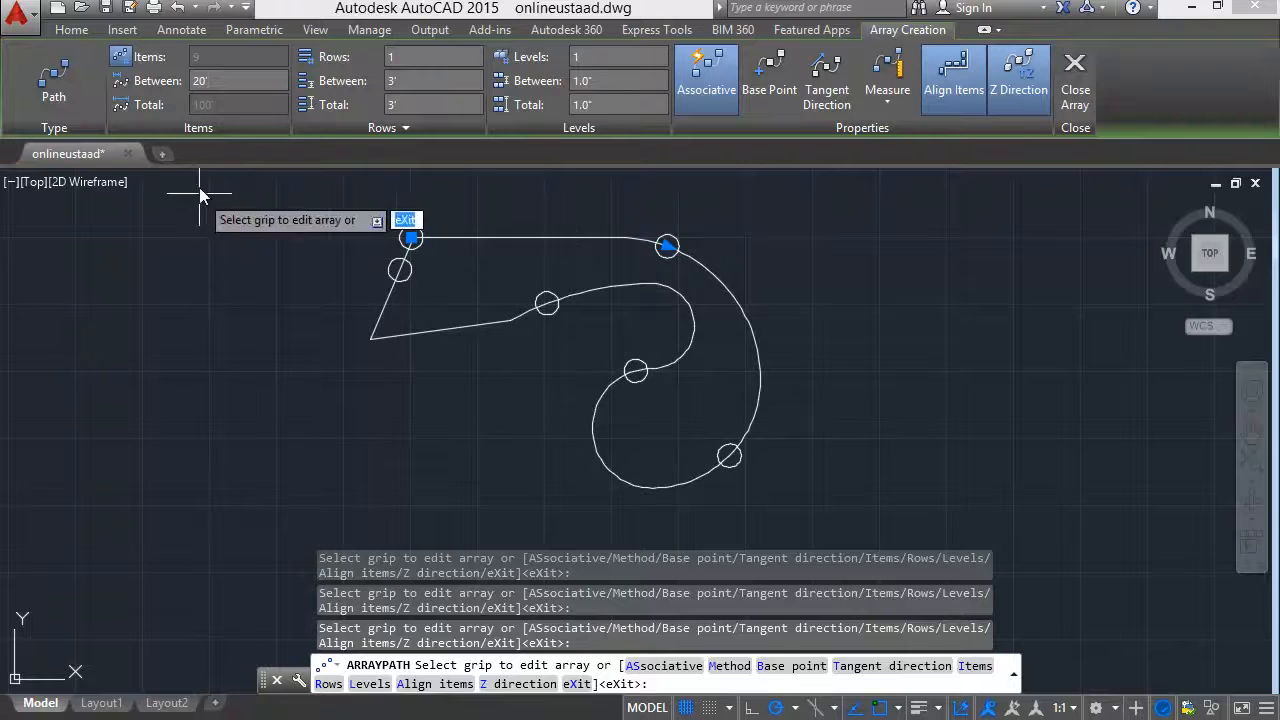
Set the spacing between the circles to 5' and finish the path array.
type("5")
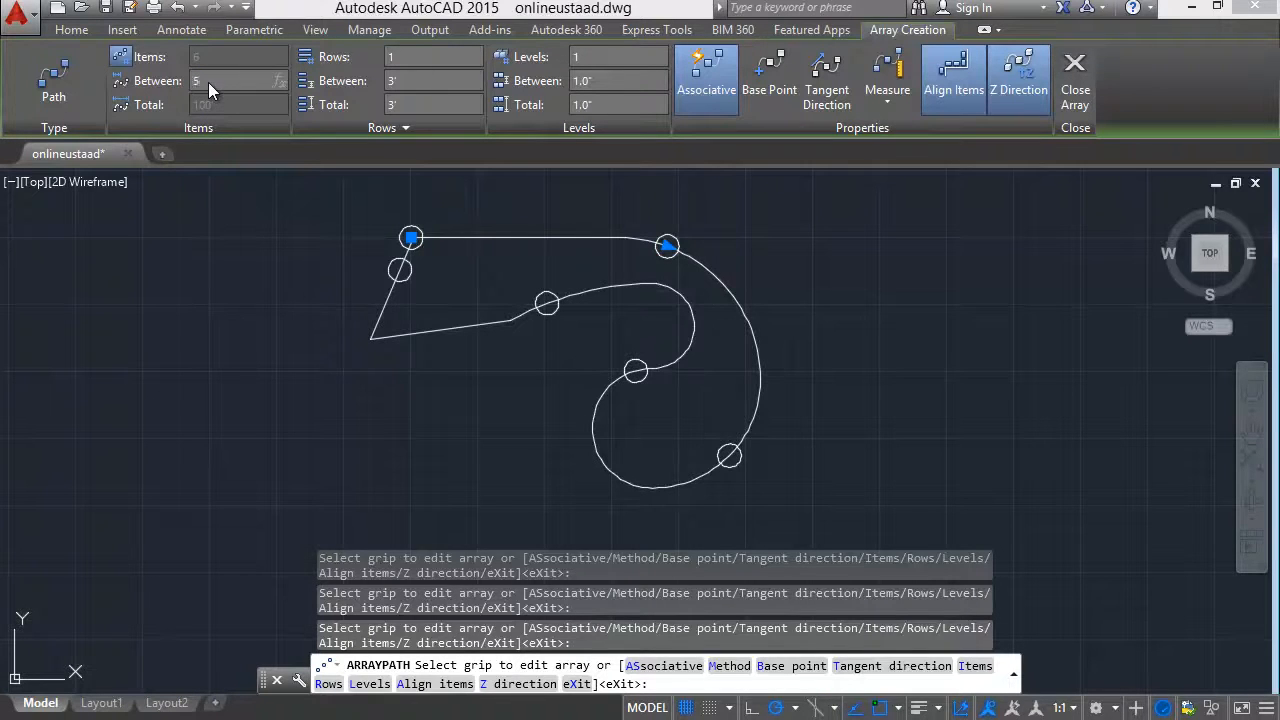
key("Return")
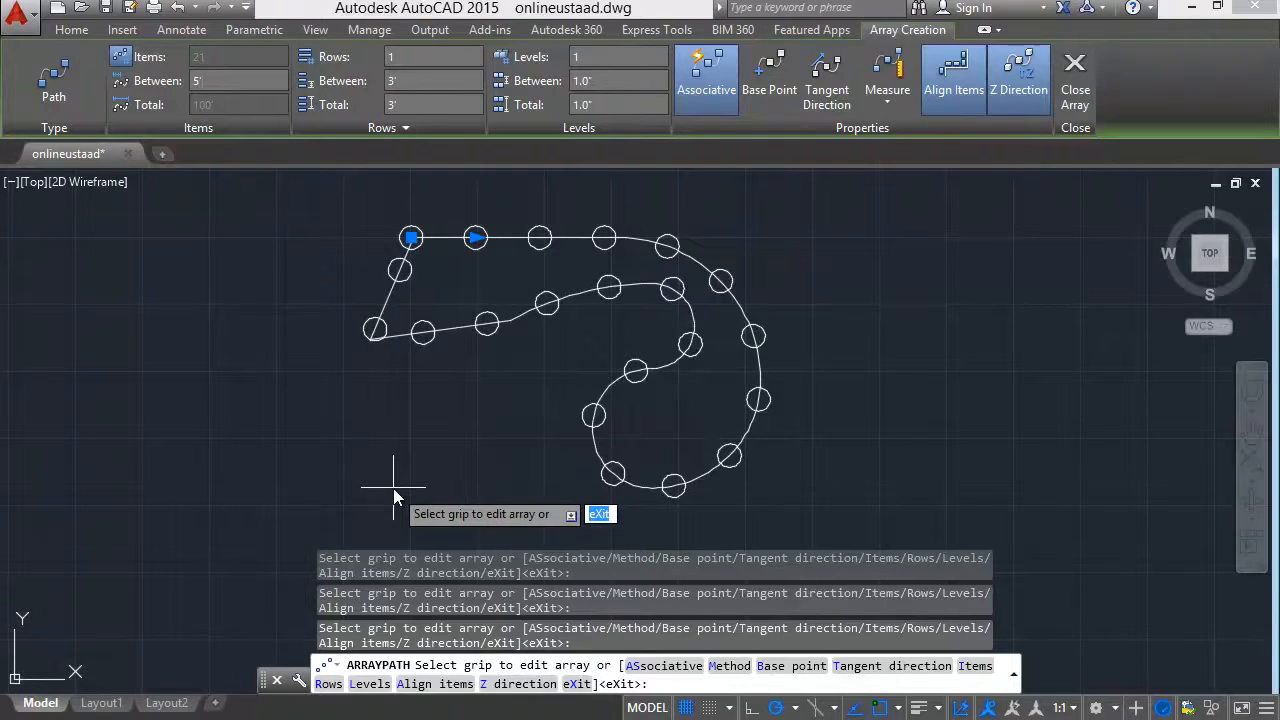
left_click(1075, 80)
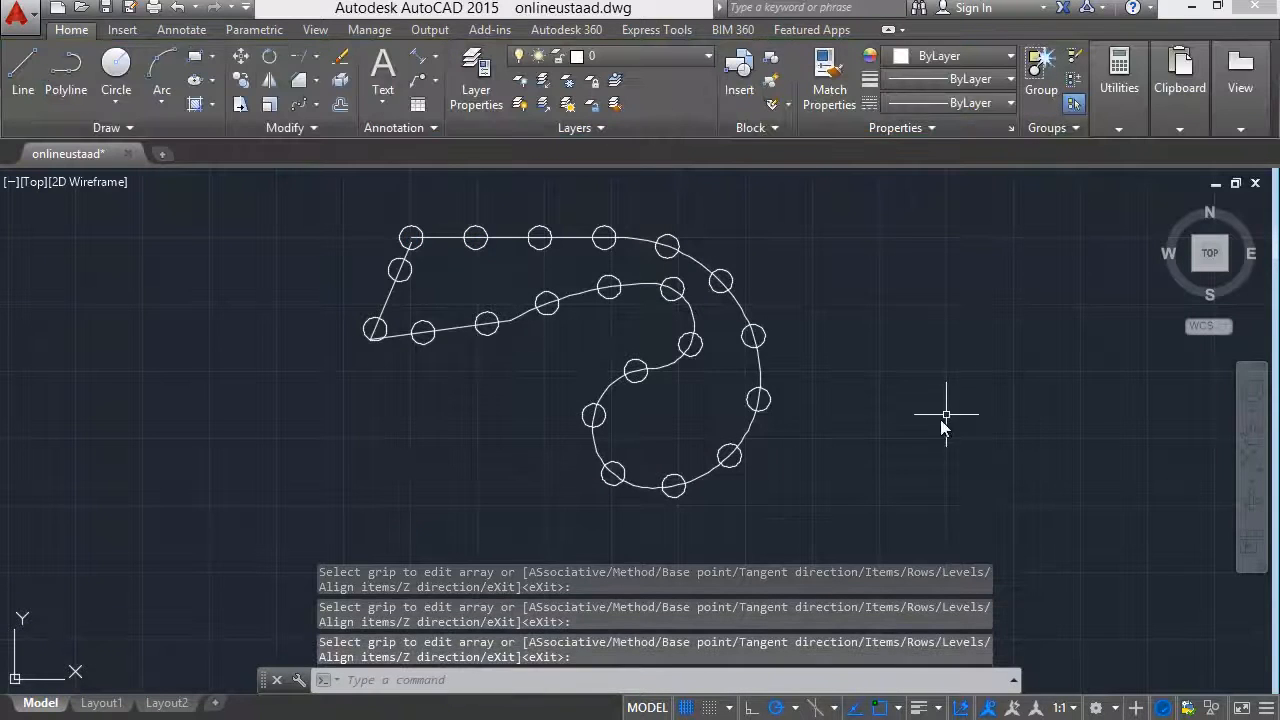
Select the finished path array and open its source object for editing, picking the circle at the polyline's start point.
left_click(766, 336)
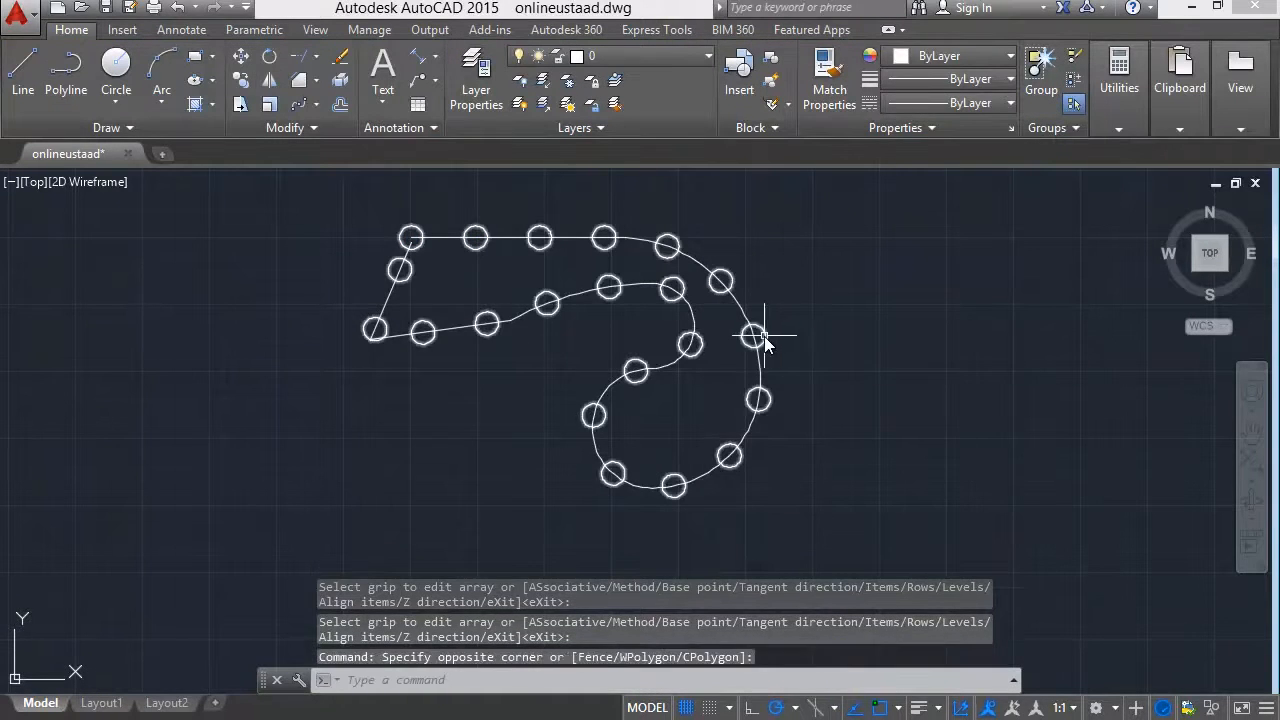
left_click(766, 336)
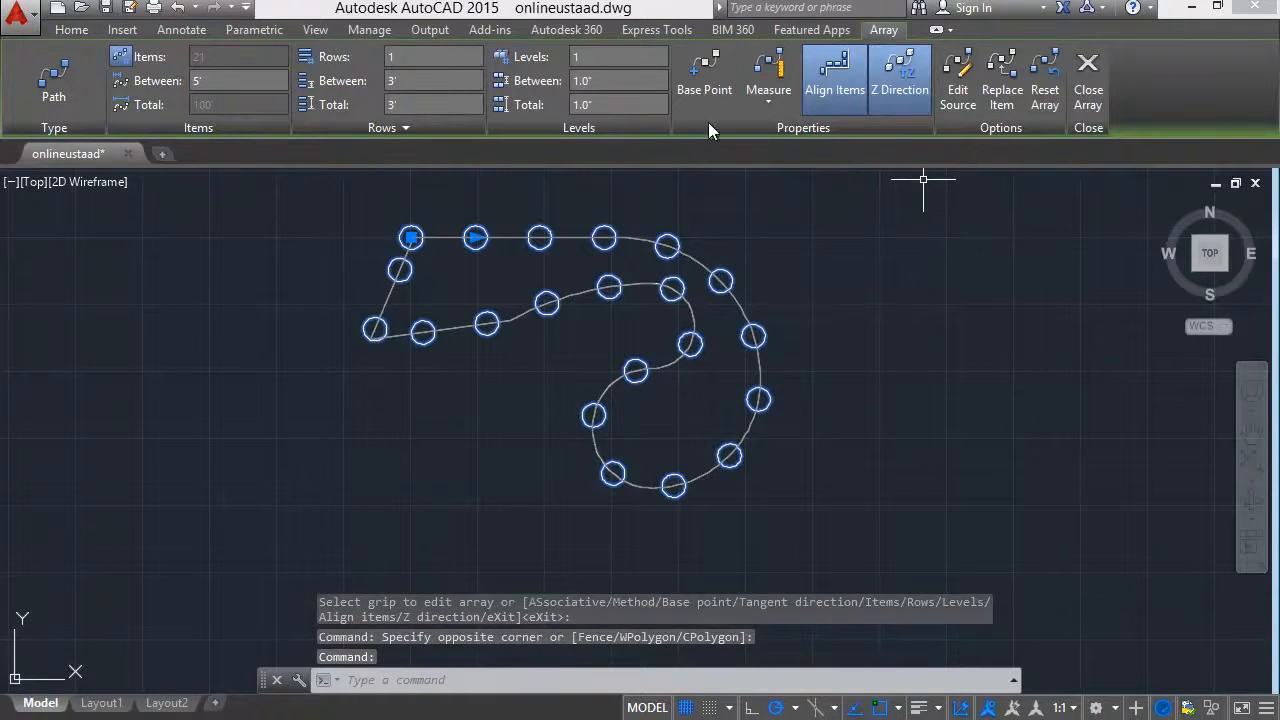
left_click(963, 90)
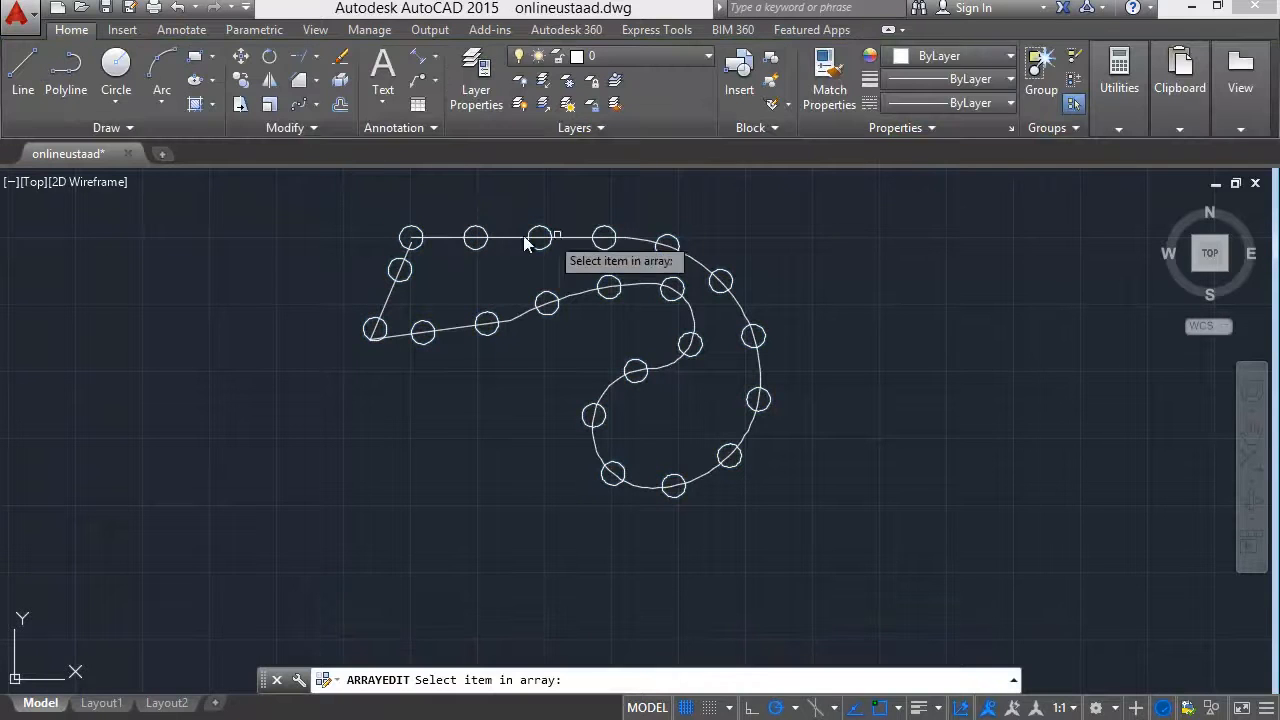
left_click(410, 236)
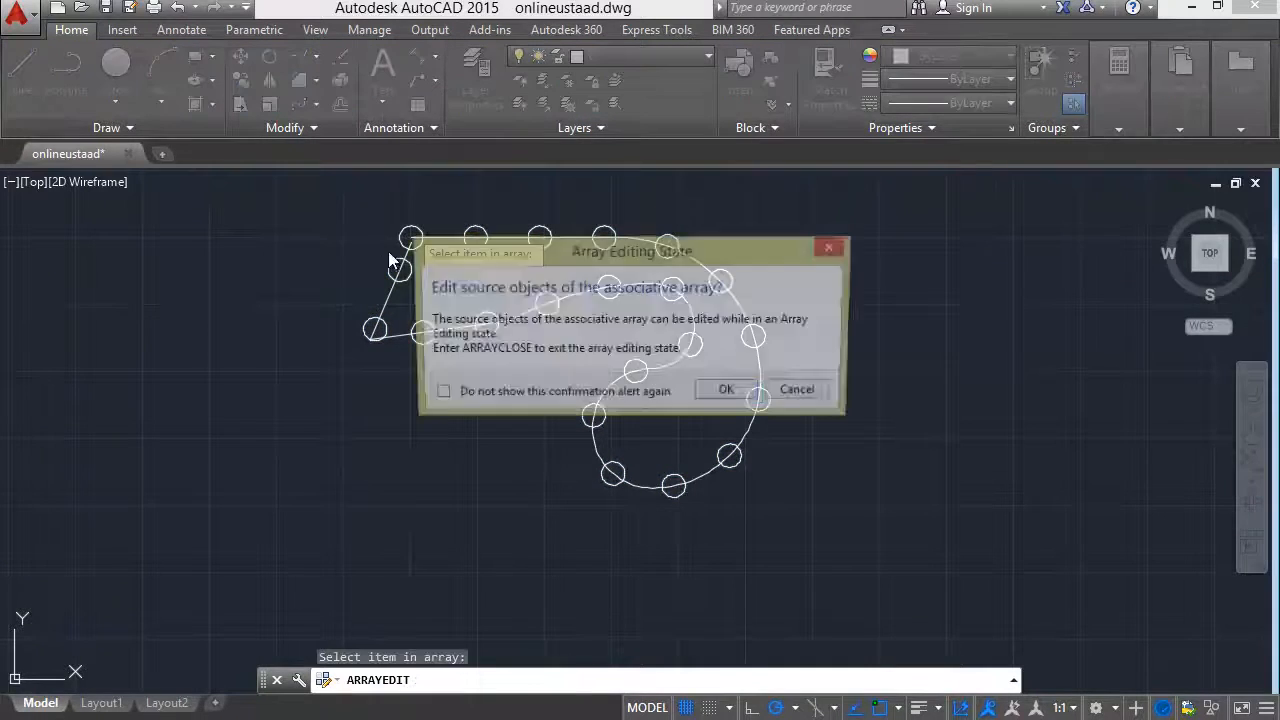
left_click(733, 393)
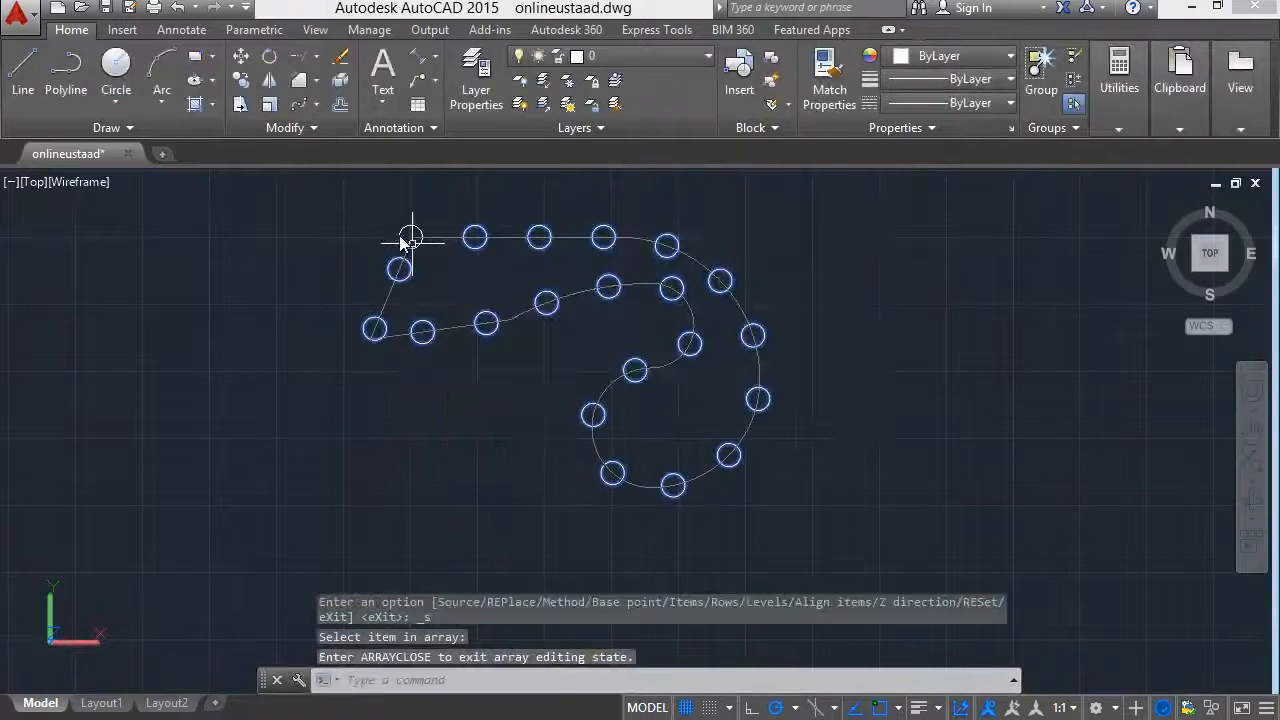
Draw a slanted line across the source circle from its upper left to its lower right and end the line.
scroll(412, 252, "up", 2)
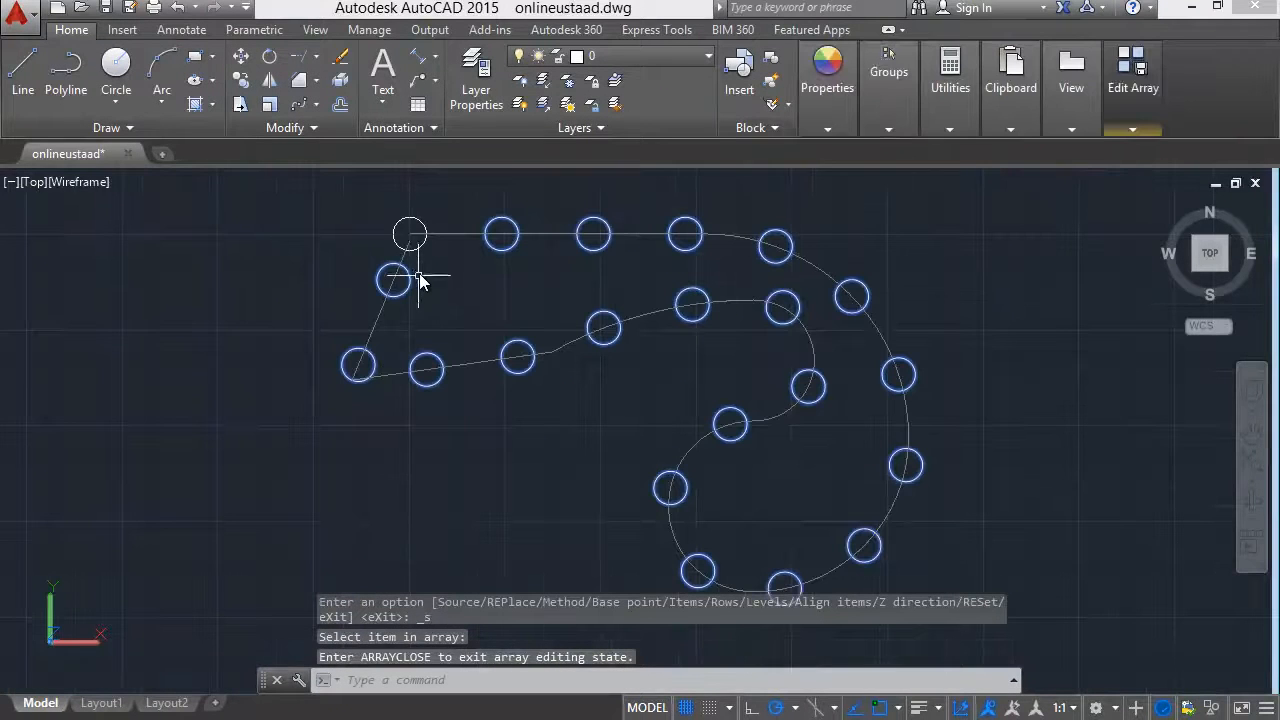
left_click(22, 75)
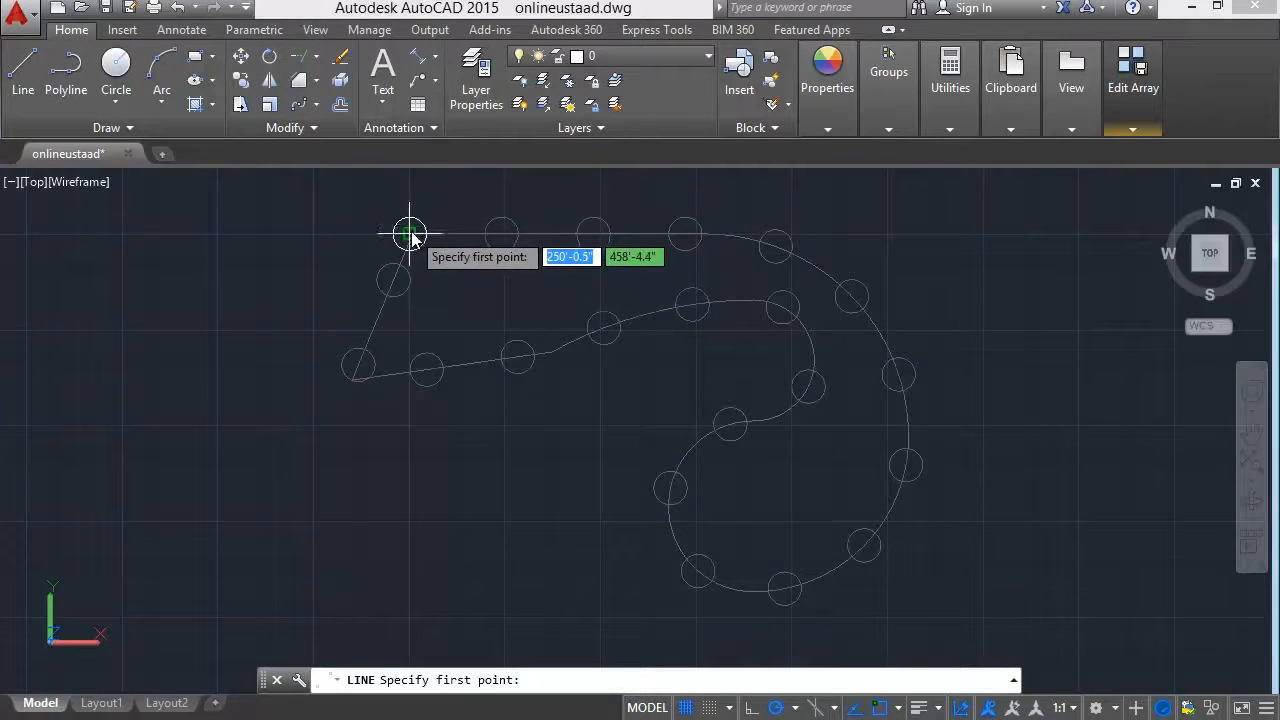
left_click(406, 231)
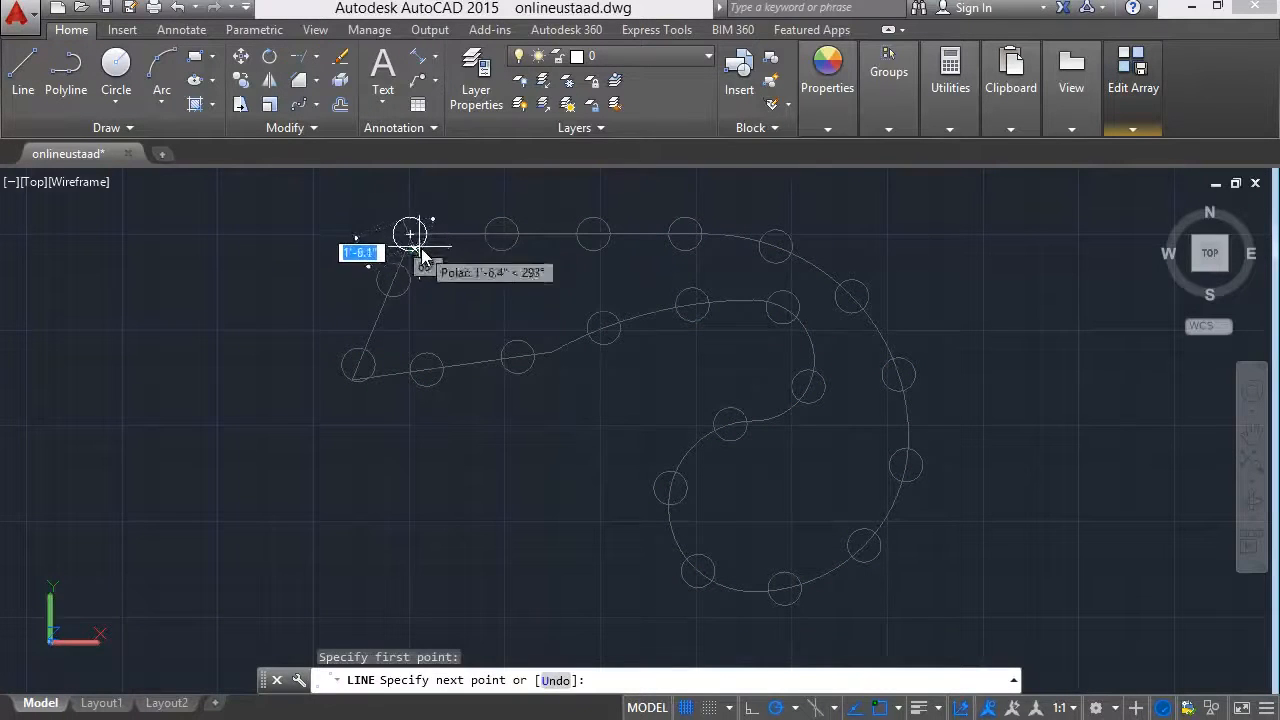
key("Escape")
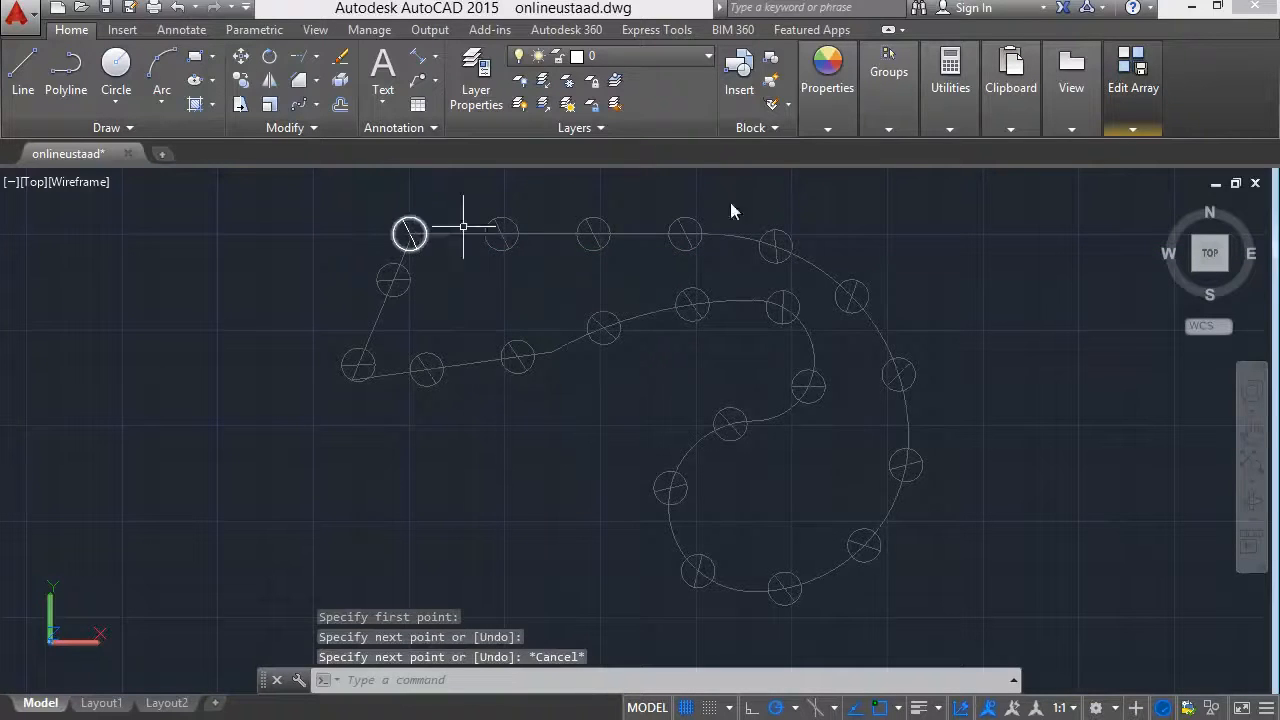
Save the changes to the path array's source object and leave array editing.
left_click(1130, 130)
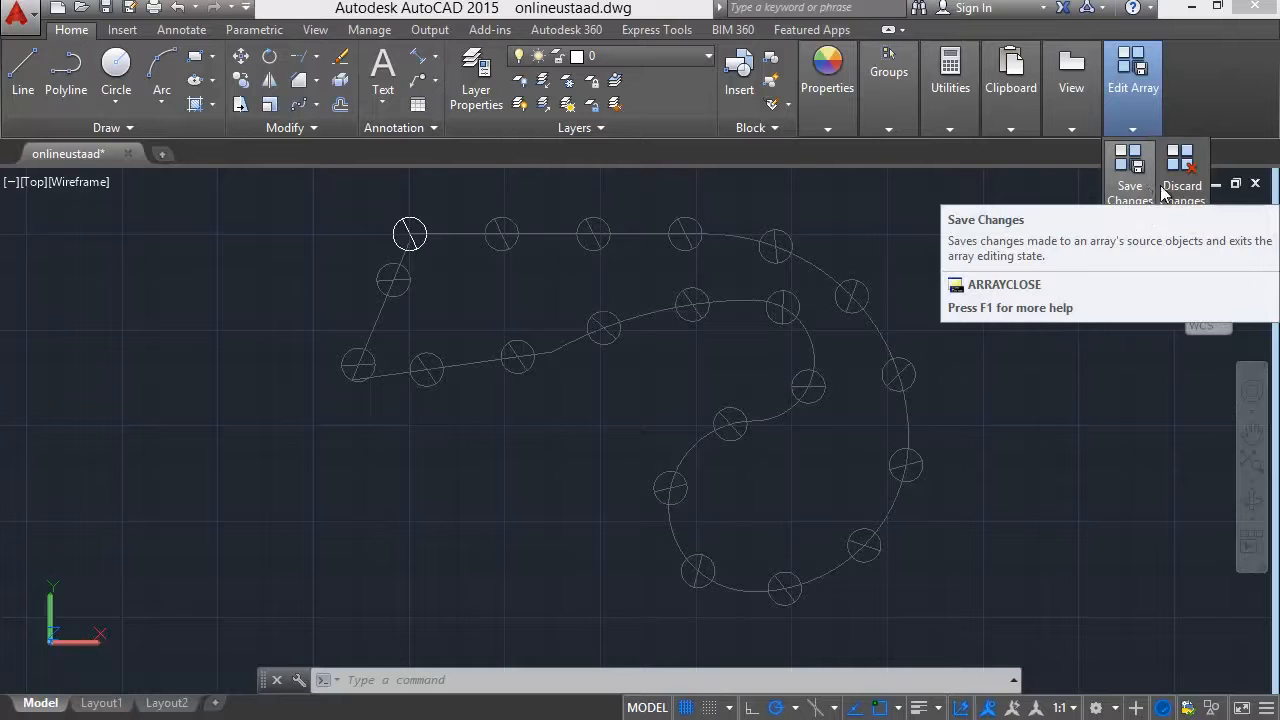
left_click(1126, 192)
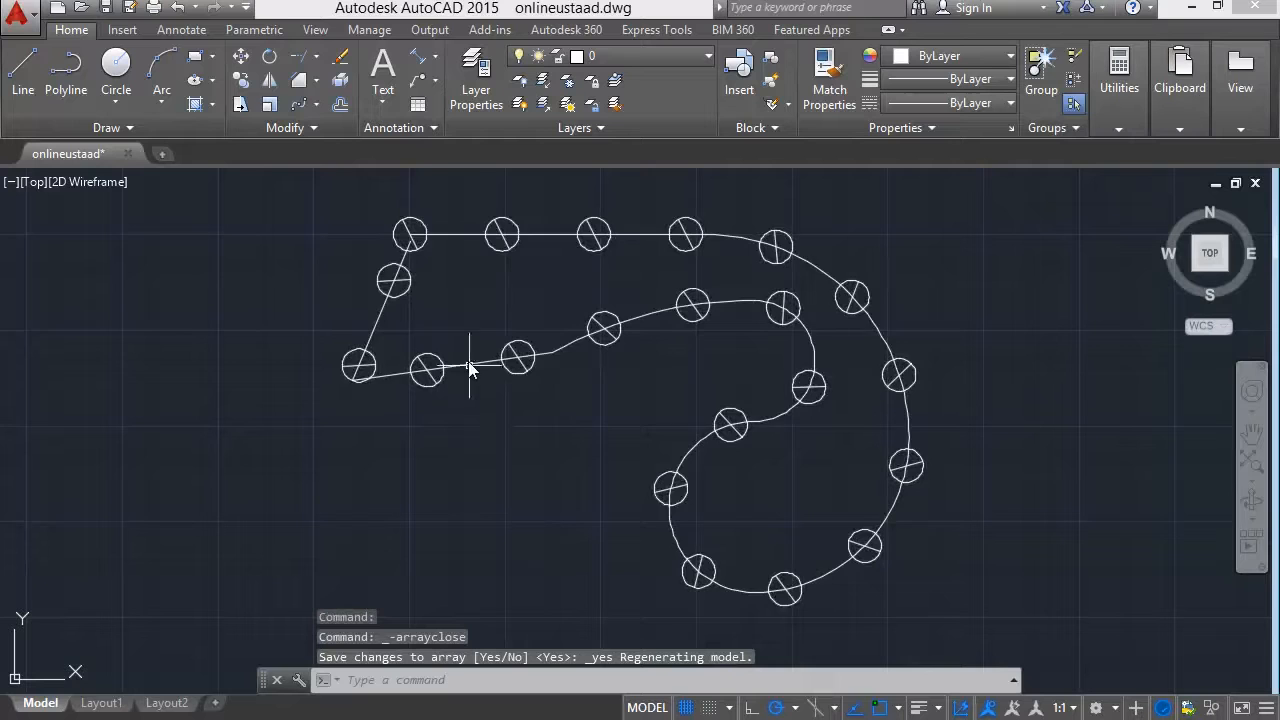
Stretch the path polyline's end vertex away from its start point, out past the lower-left corner, deselect it and save the drawing.
left_click(390, 282)
left_click(410, 237)
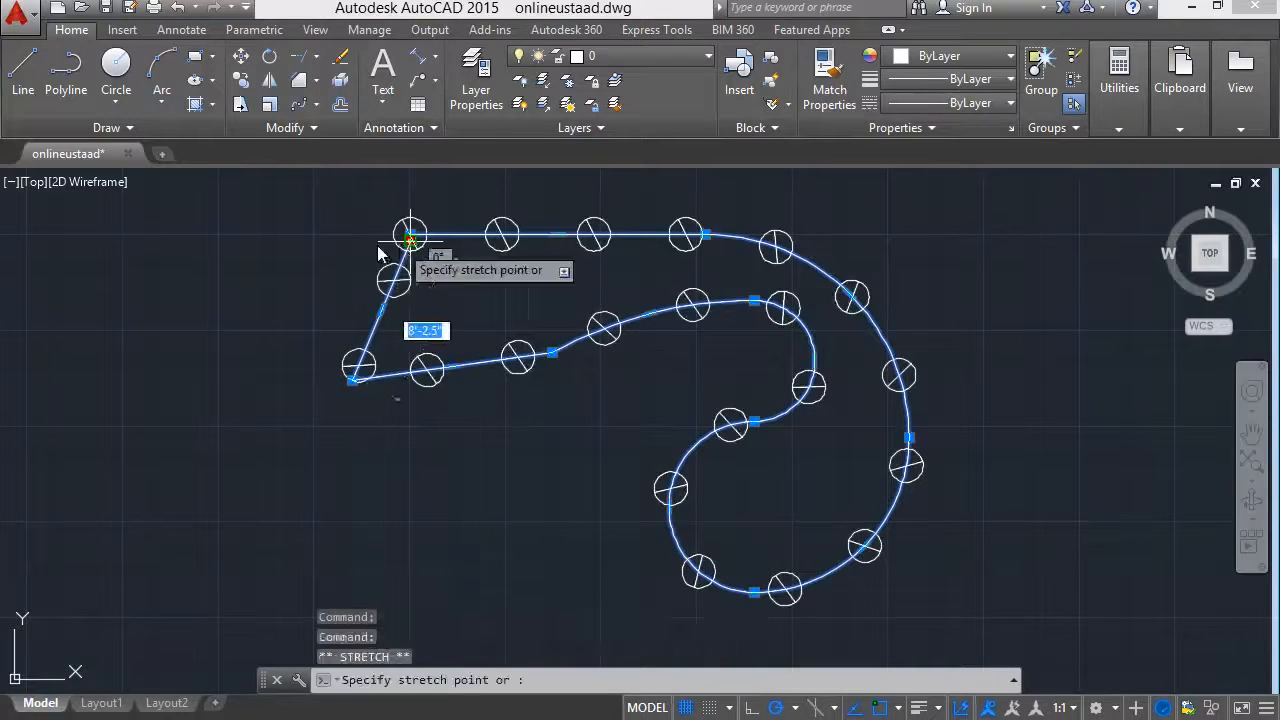
left_click(232, 283)
key("Escape")
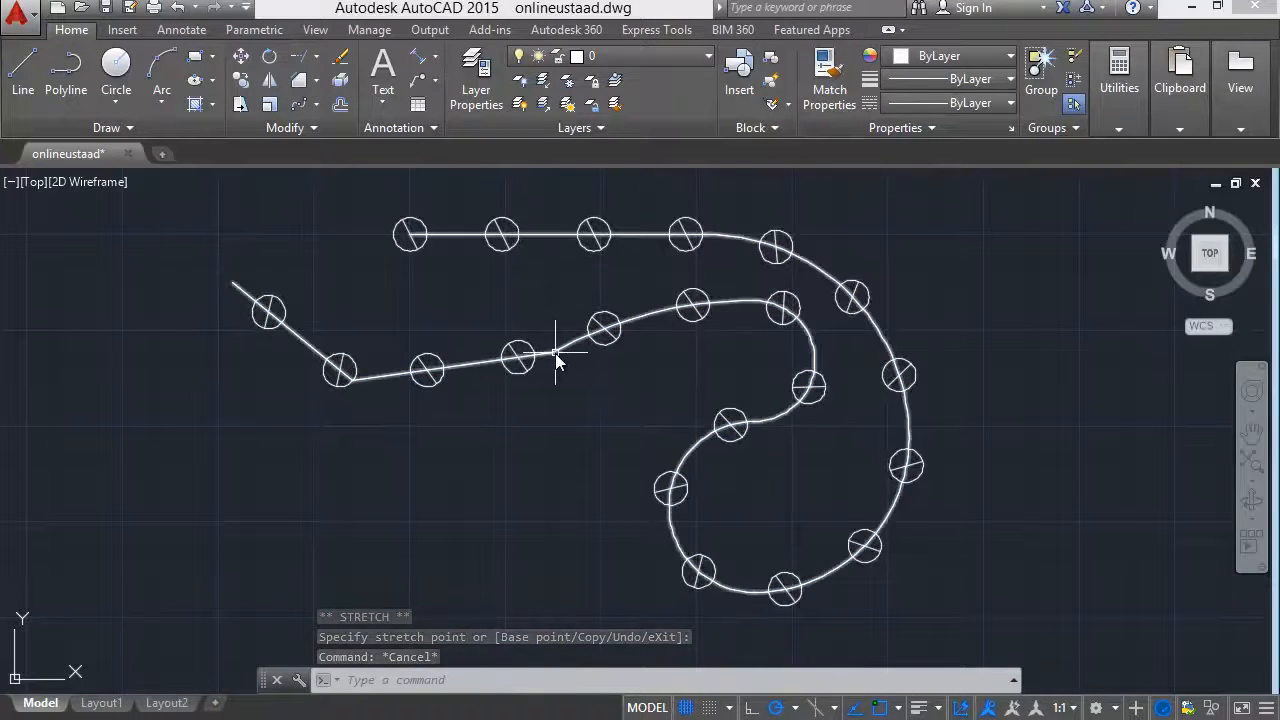
key("ctrl+s")
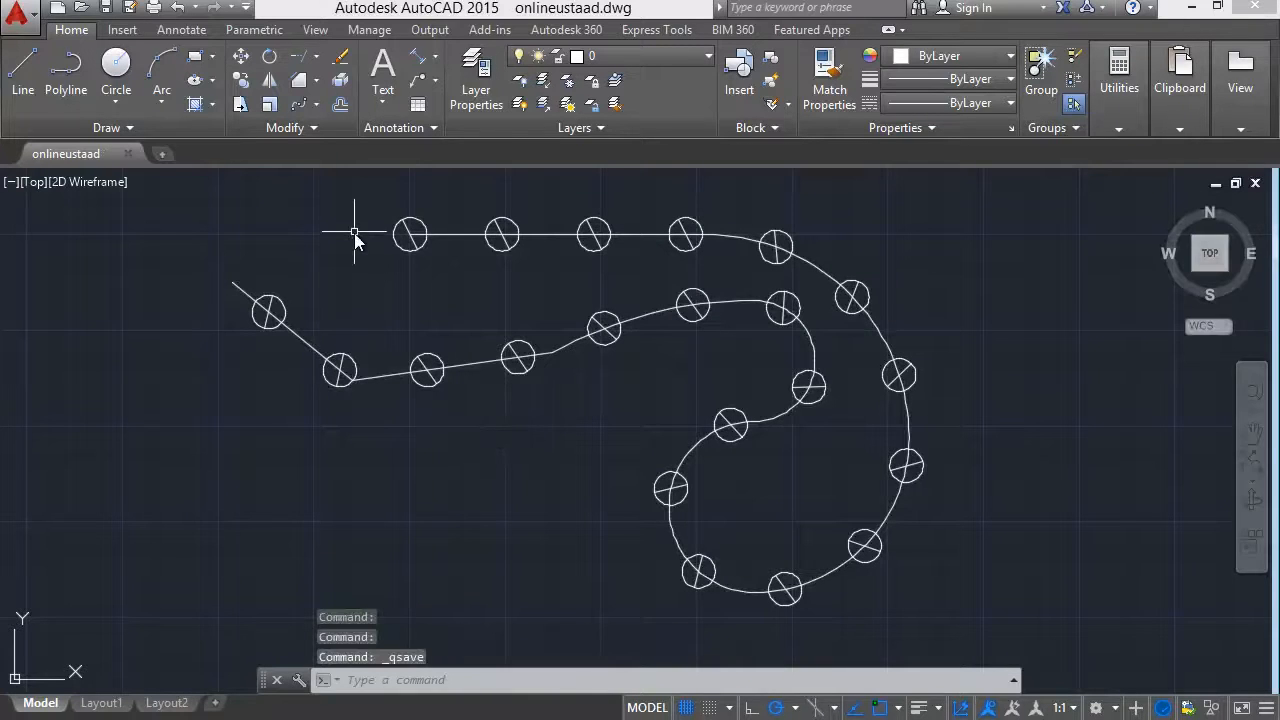
Draw a circle of 6' radius in the empty space left of the path array and save the drawing.
scroll(324, 288, "down", 6)
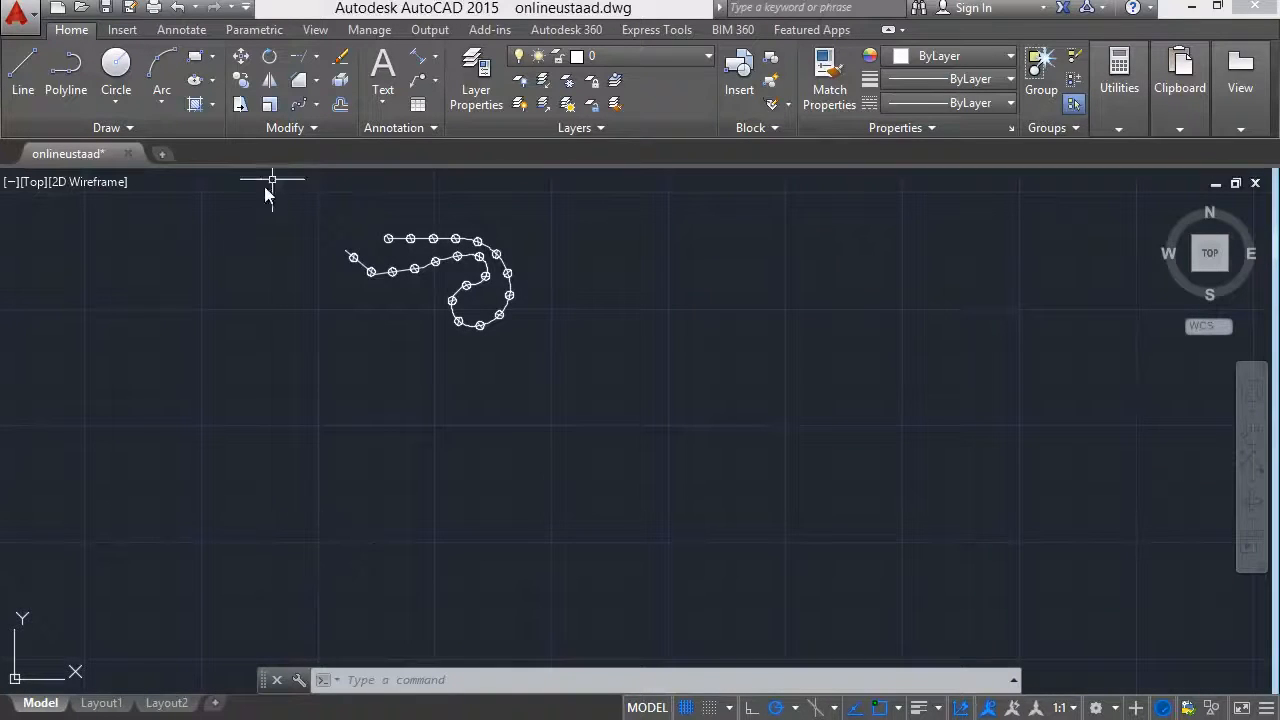
left_click(116, 65)
mouse_move(313, 376)
middle_mouse_down()
mouse_move(320, 363)
mouse_move(495, 395)
mouse_move(594, 434)
middle_mouse_up()
left_click(213, 371)
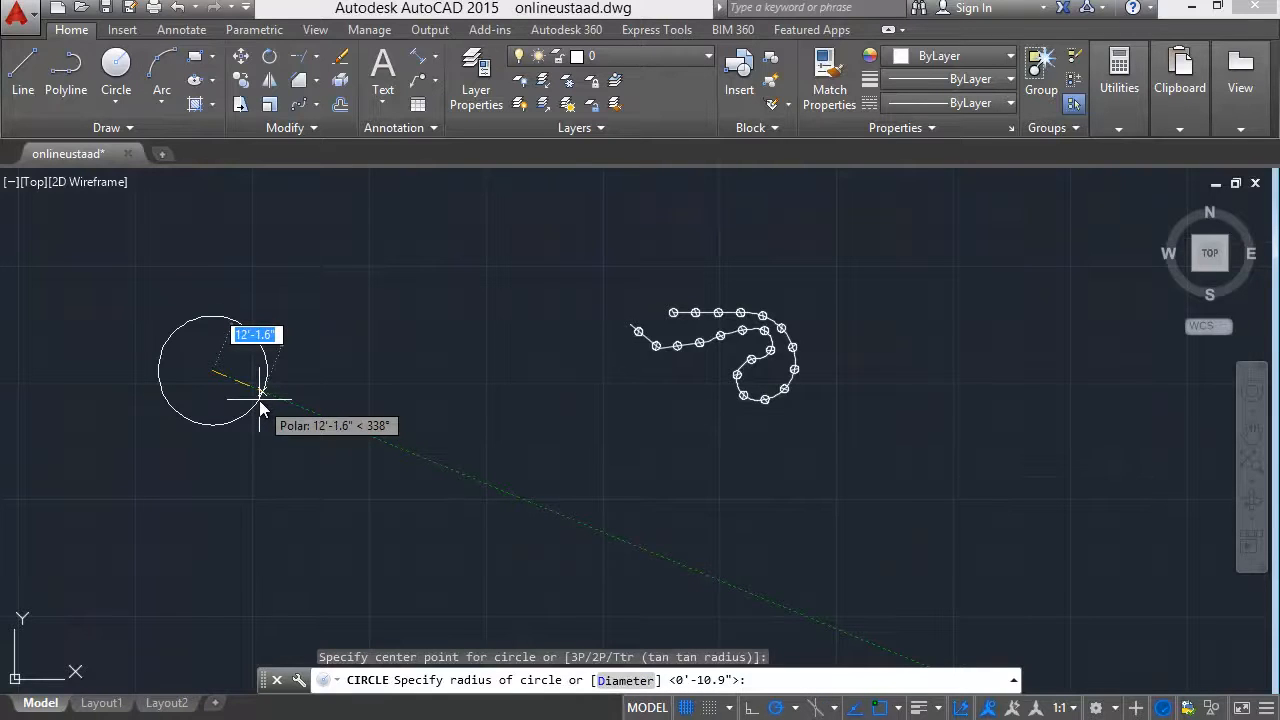
type("6'")
key("Return")
scroll(170, 400, "up", 2)
middle_click_drag(217, 409, 157, 549)
scroll(155, 545, "up", 2)
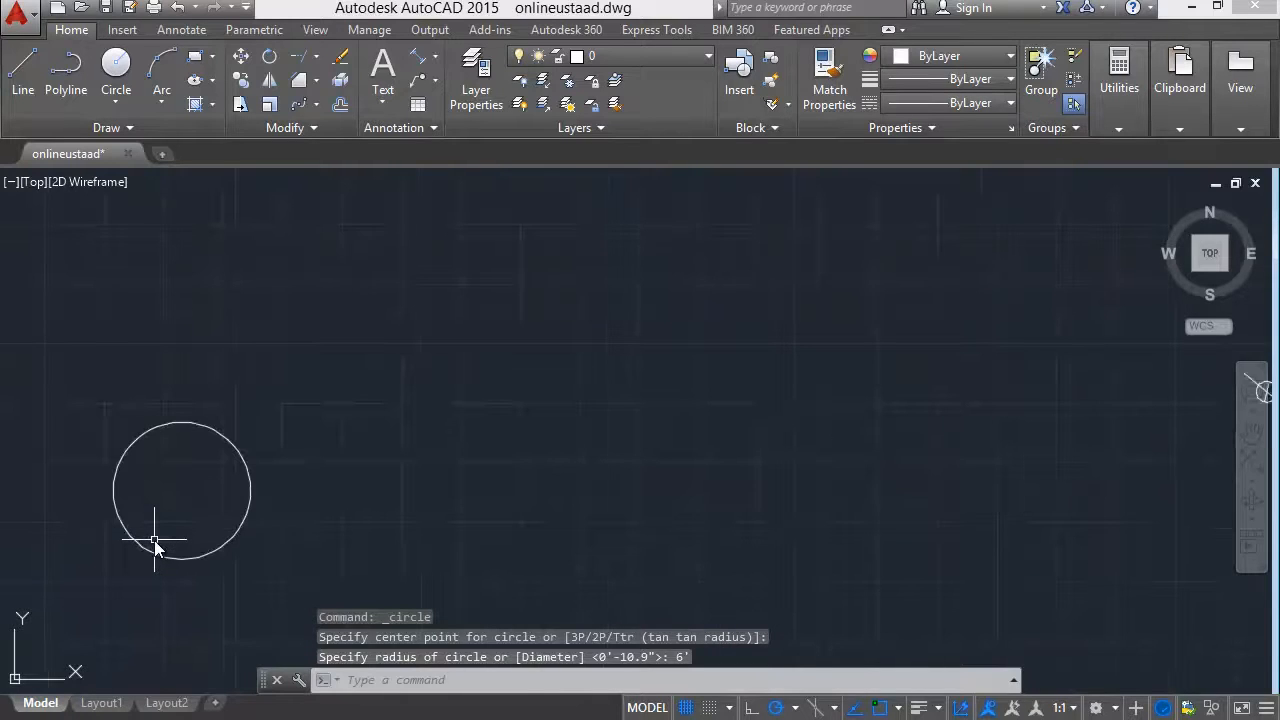
scroll(160, 545, "down", 2)
middle_click_drag(511, 487, 712, 447)
scroll(567, 451, "up", 2)
middle_click_drag(567, 451, 530, 392)
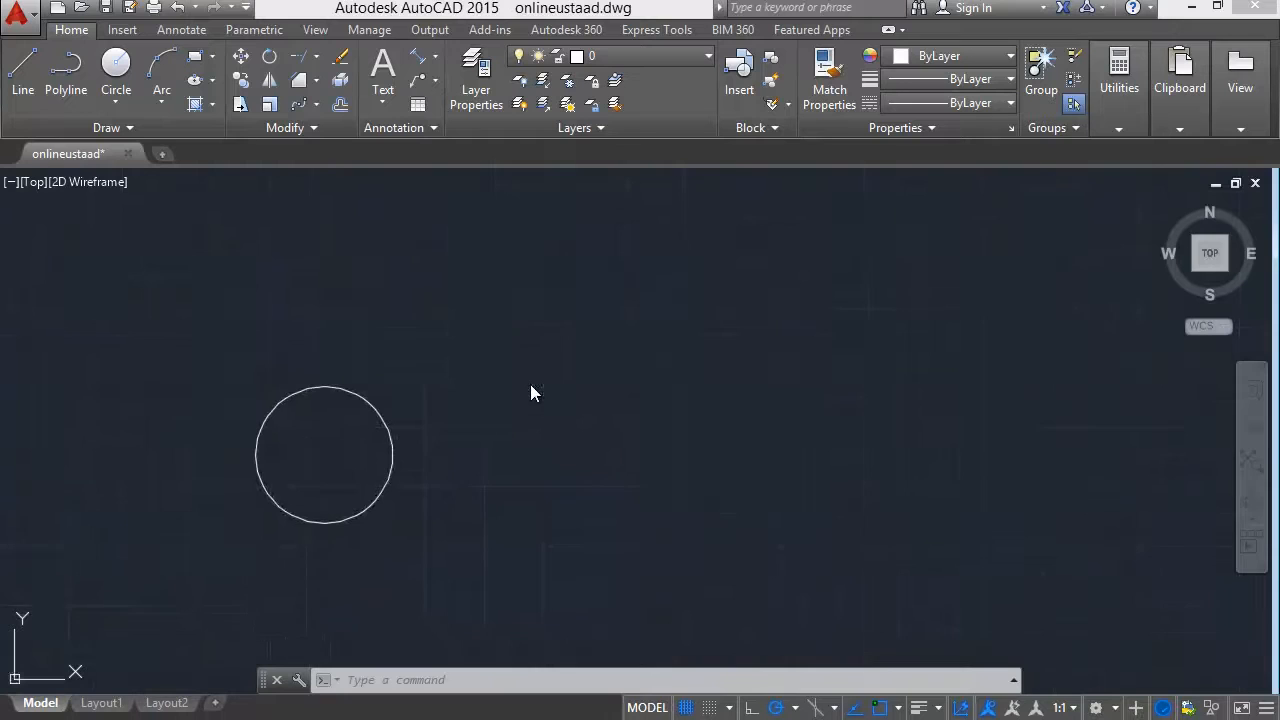
key("ctrl+s")
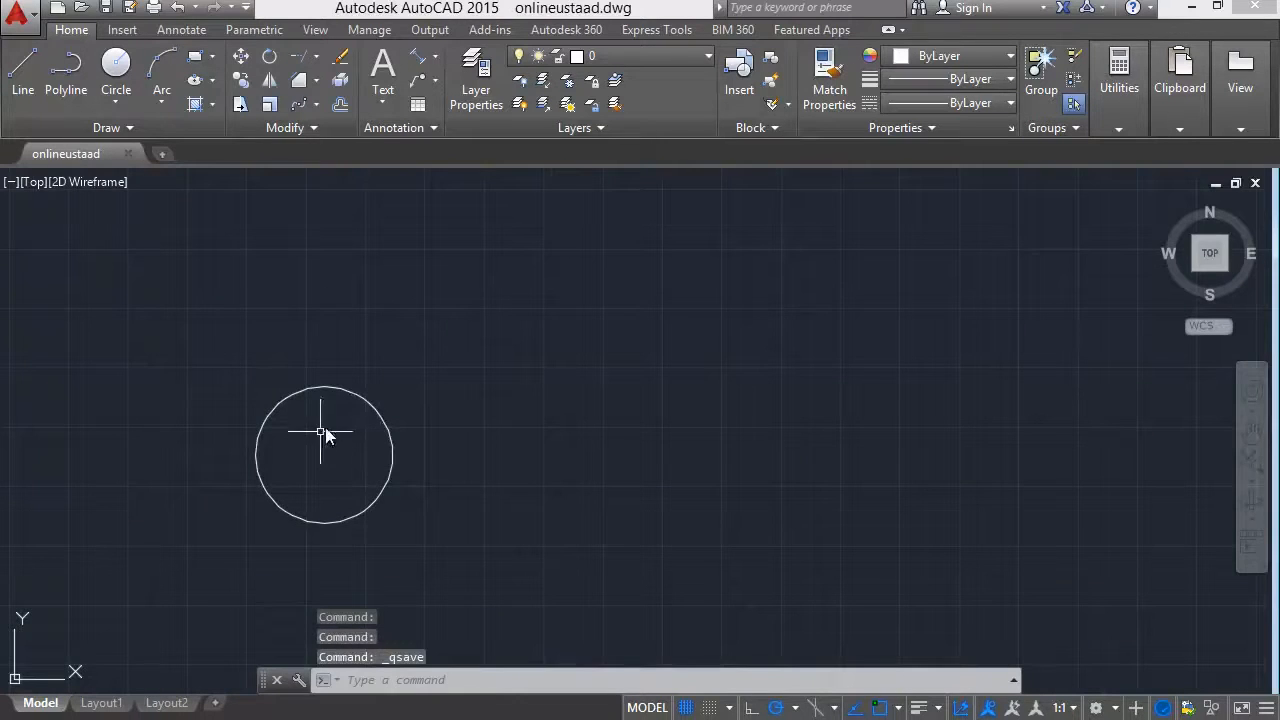
Try a rectangular array of the 6' radius circle with the default settings and undo it.
scroll(305, 405, "down", 2)
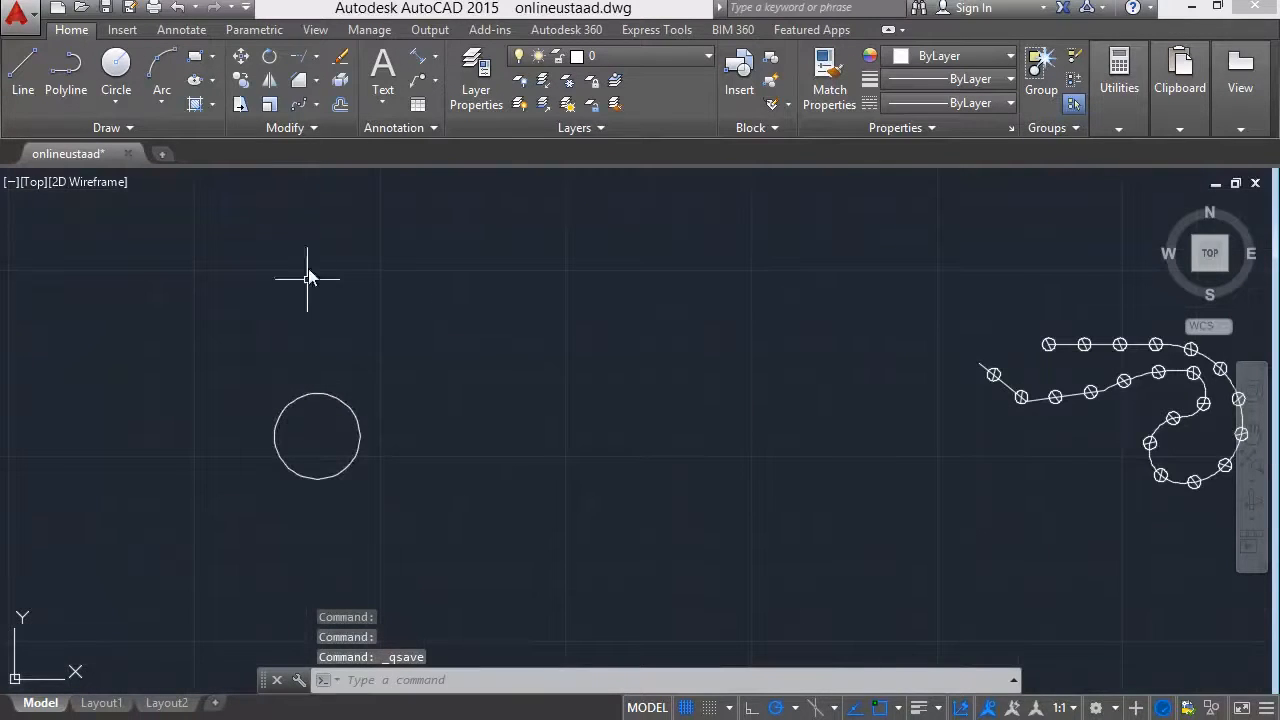
left_click(318, 107)
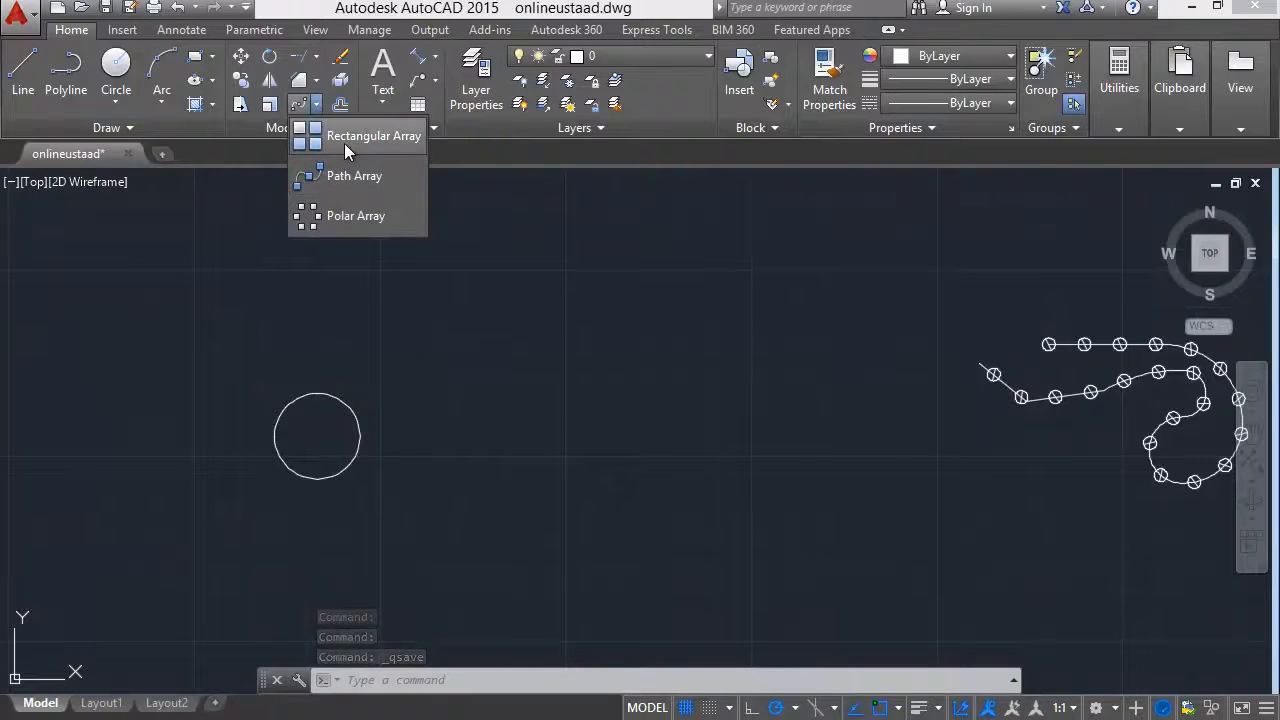
left_click(344, 143)
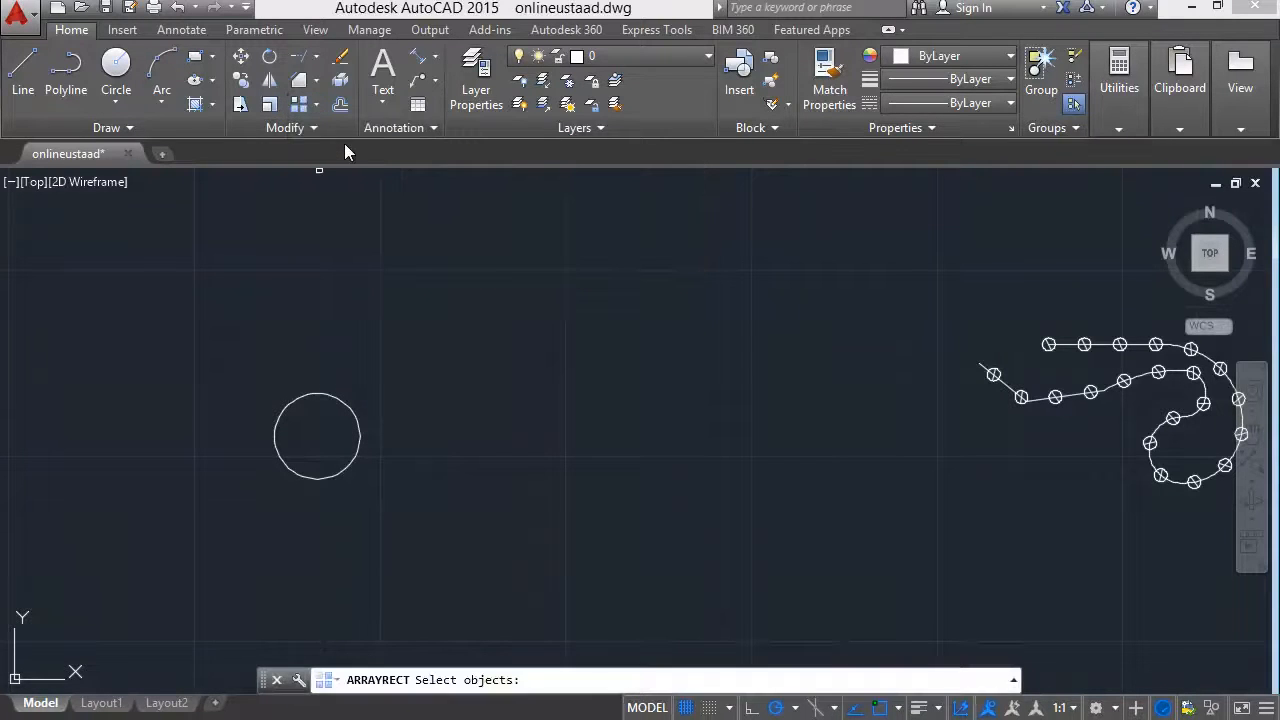
left_click(360, 426)
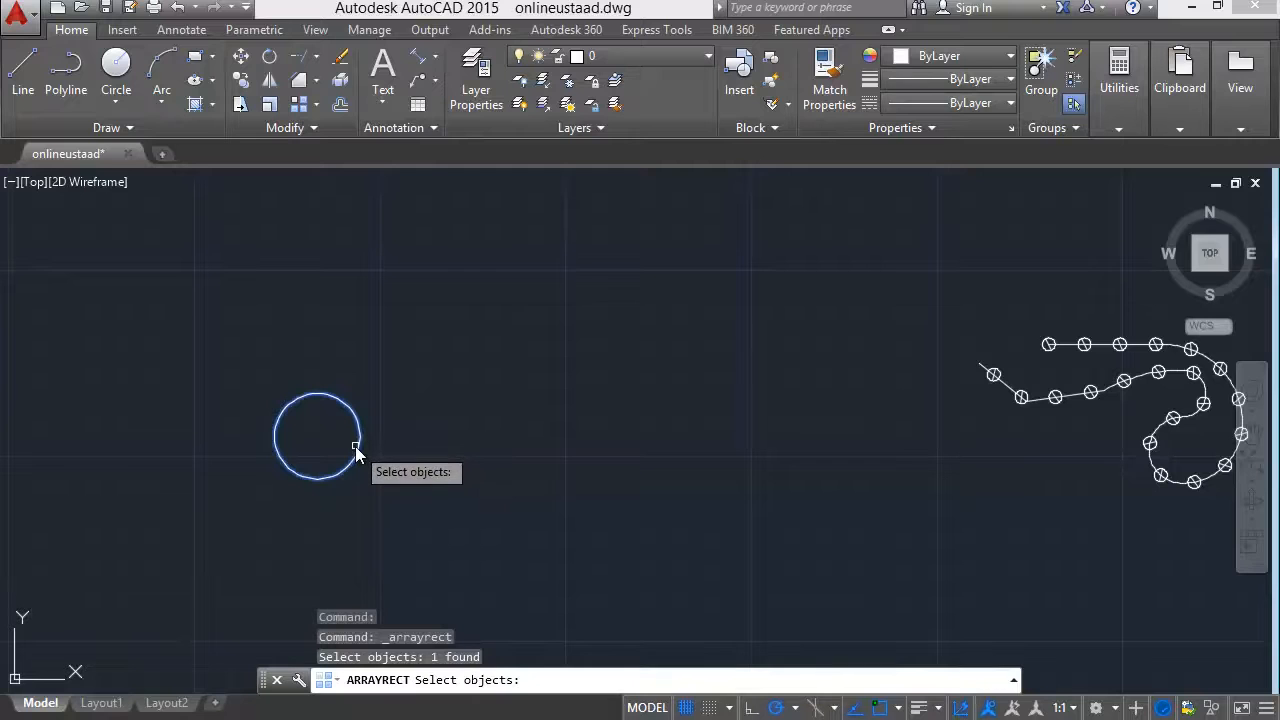
key("Return")
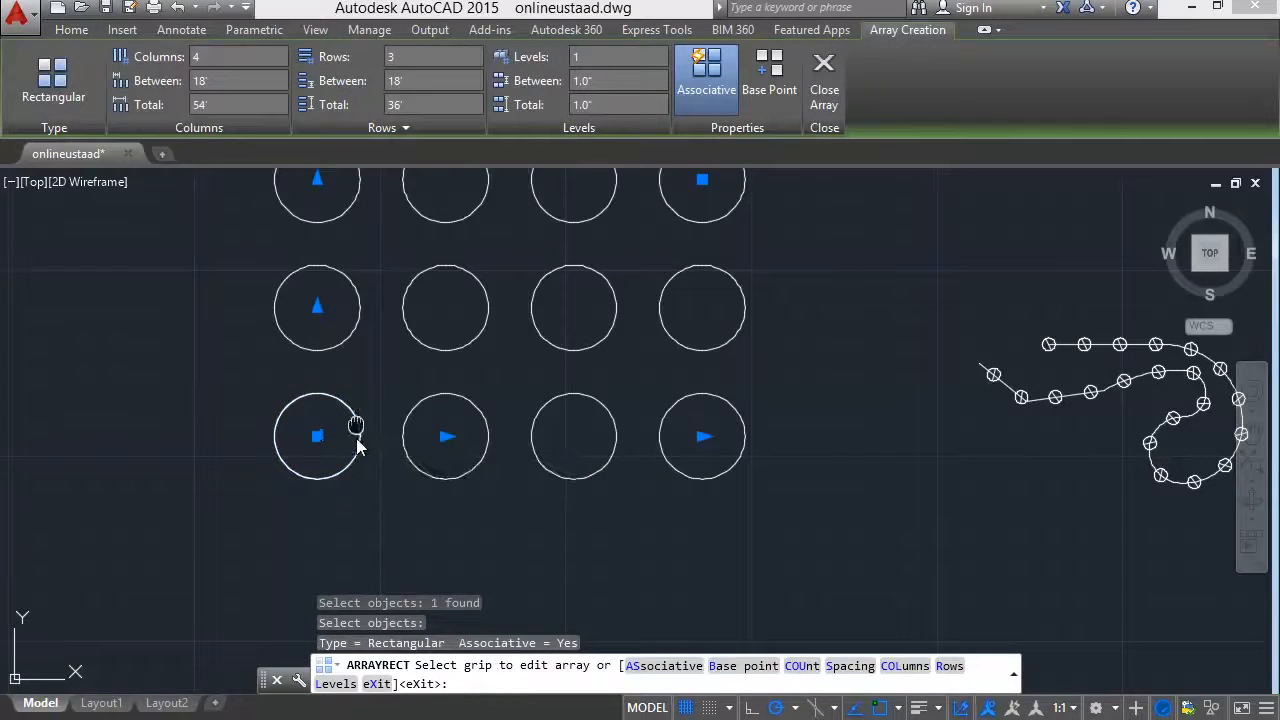
middle_click_drag(357, 437, 352, 552)
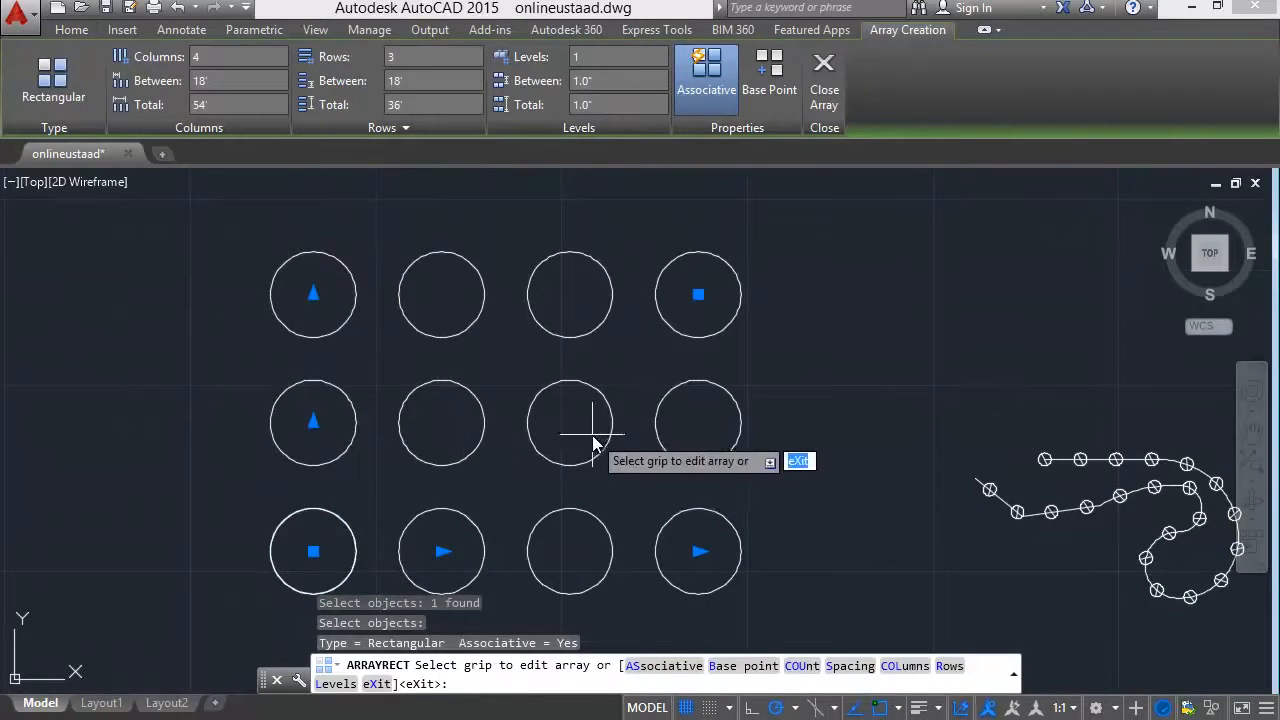
key("ctrl+z")
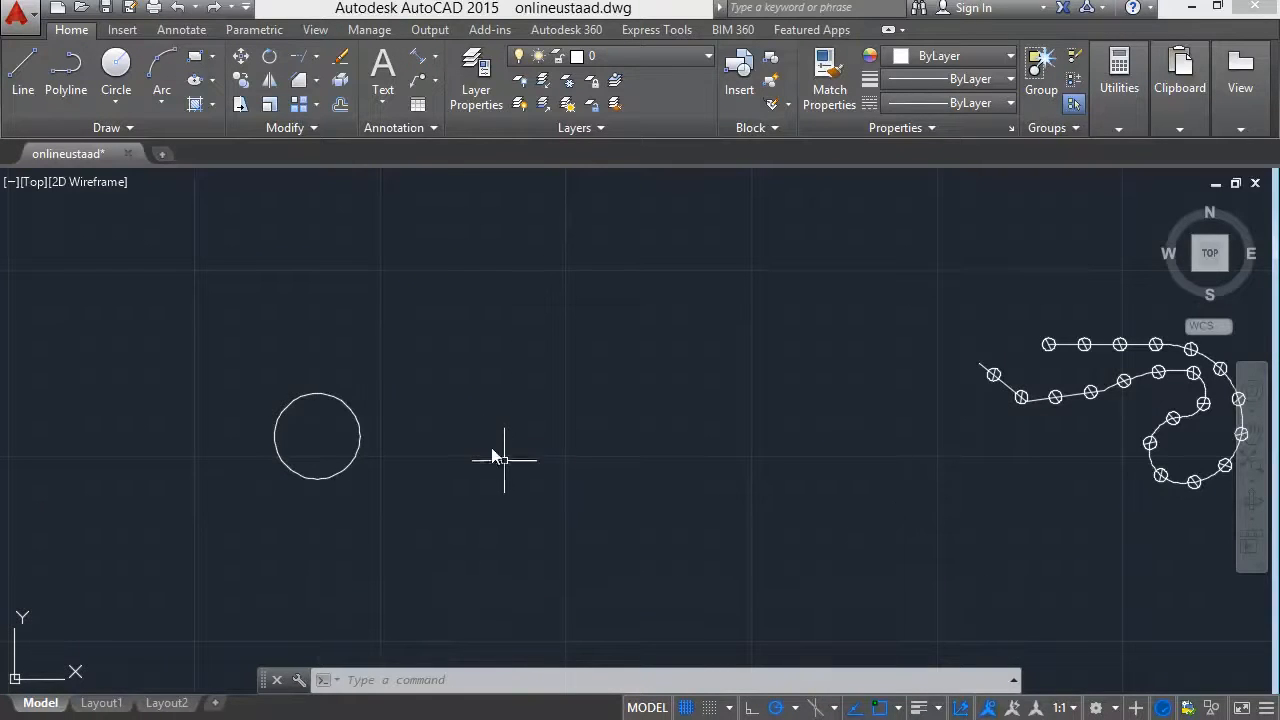
left_click(354, 417)
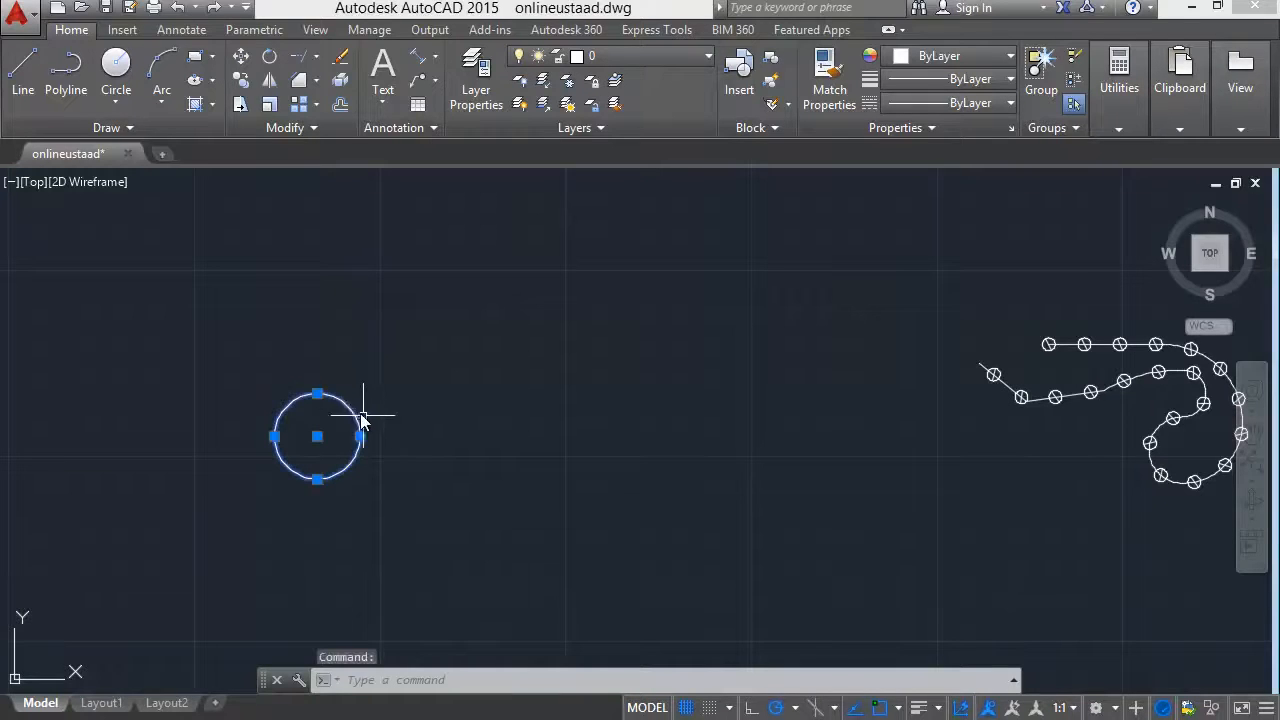
key("Escape")
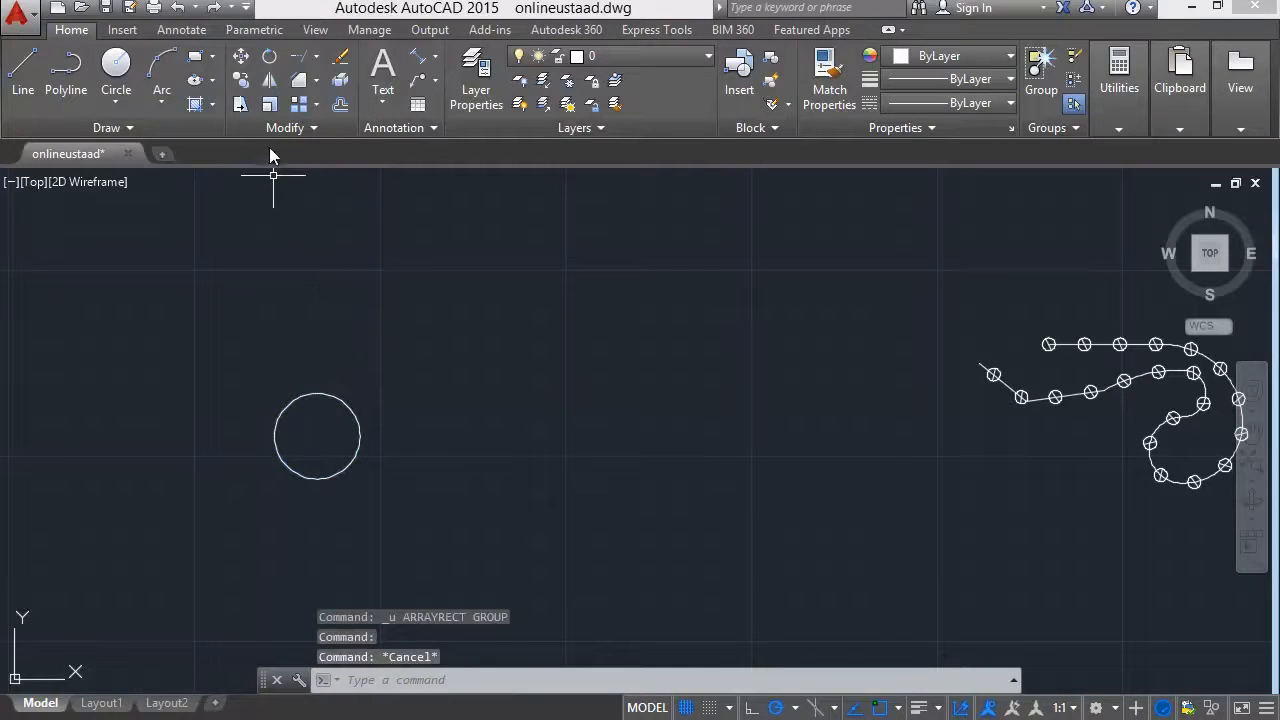
Create a rectangular array of the 6' radius circle and set its number of columns to 3.
left_click(303, 105)
left_click(318, 105)
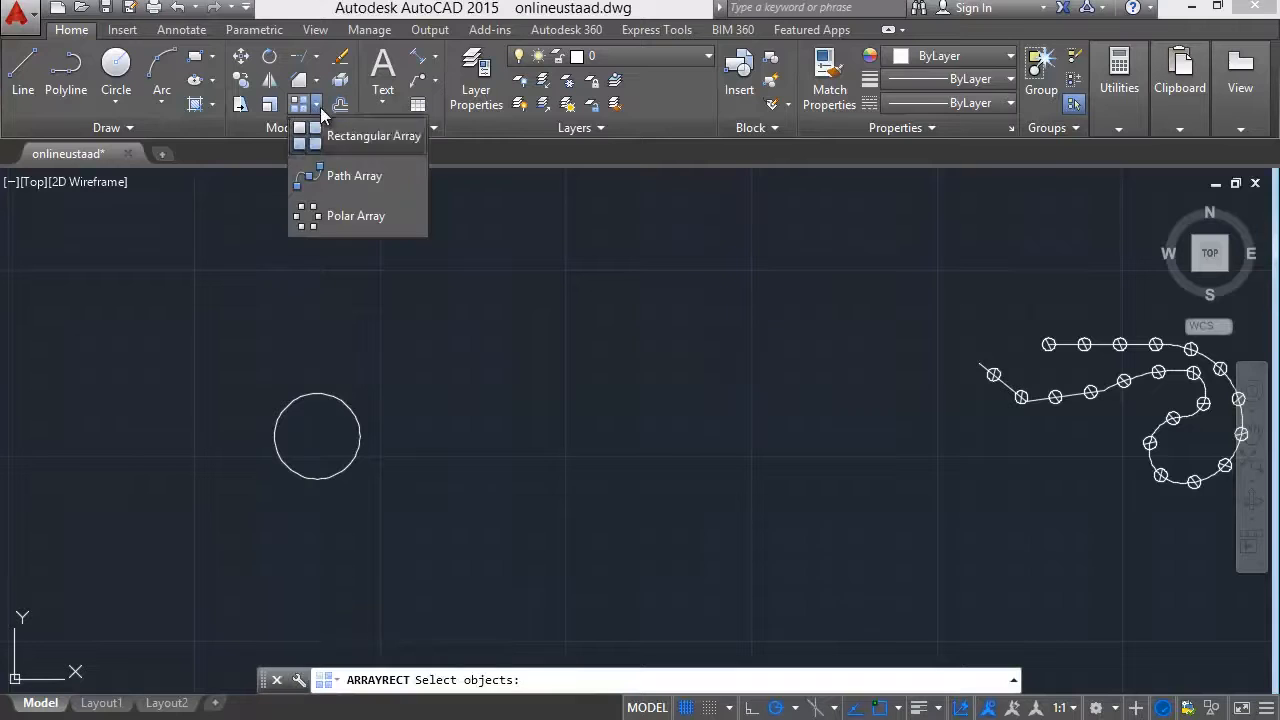
left_click(332, 144)
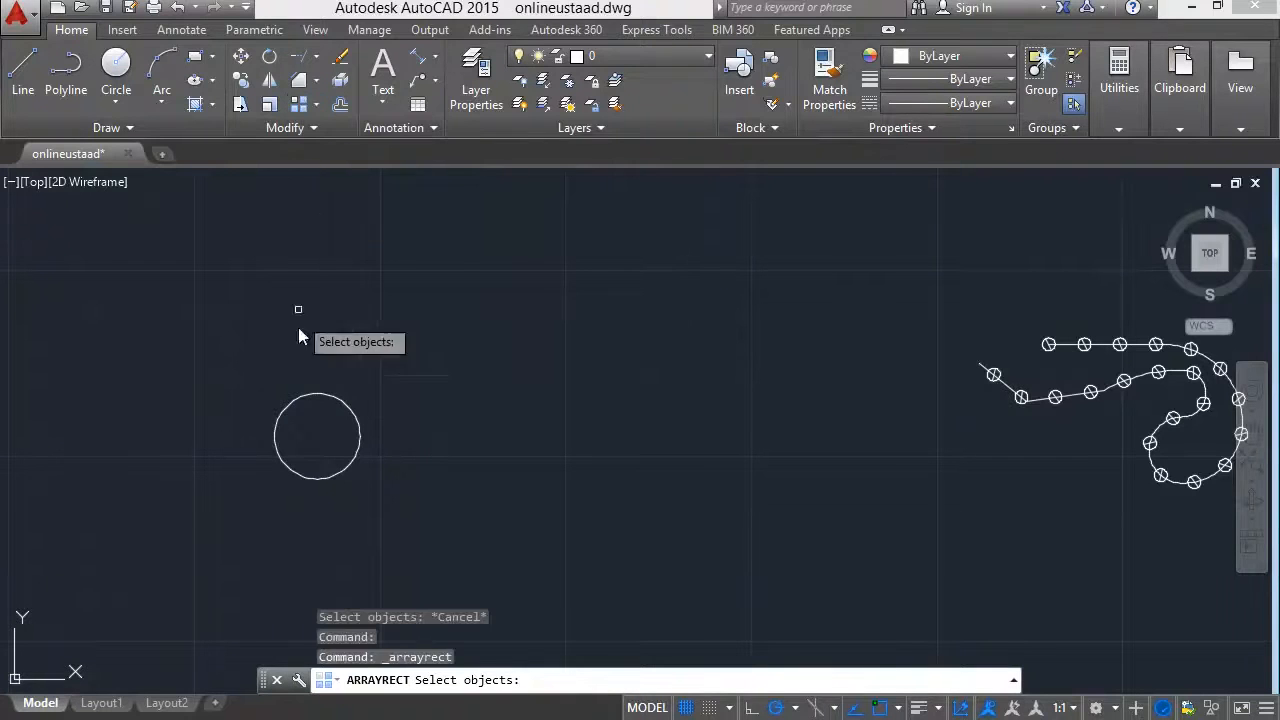
left_click(307, 395)
key("Return")
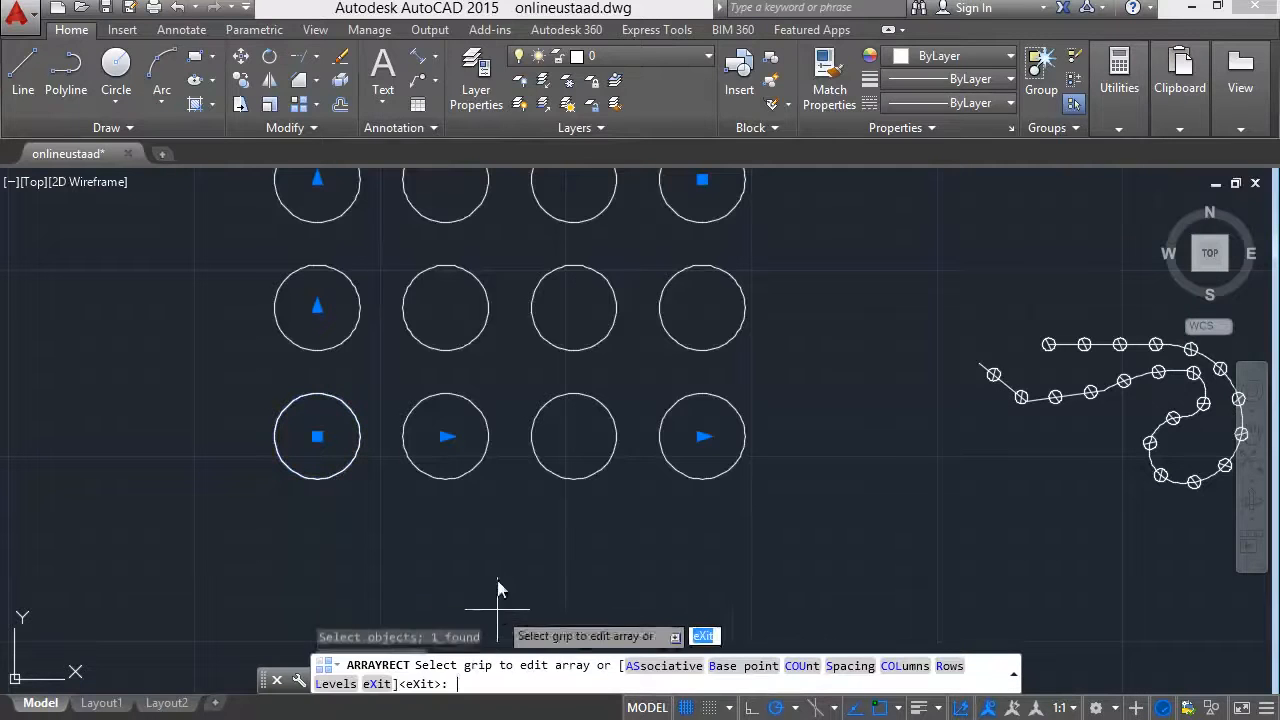
middle_click_drag(509, 482, 520, 551)
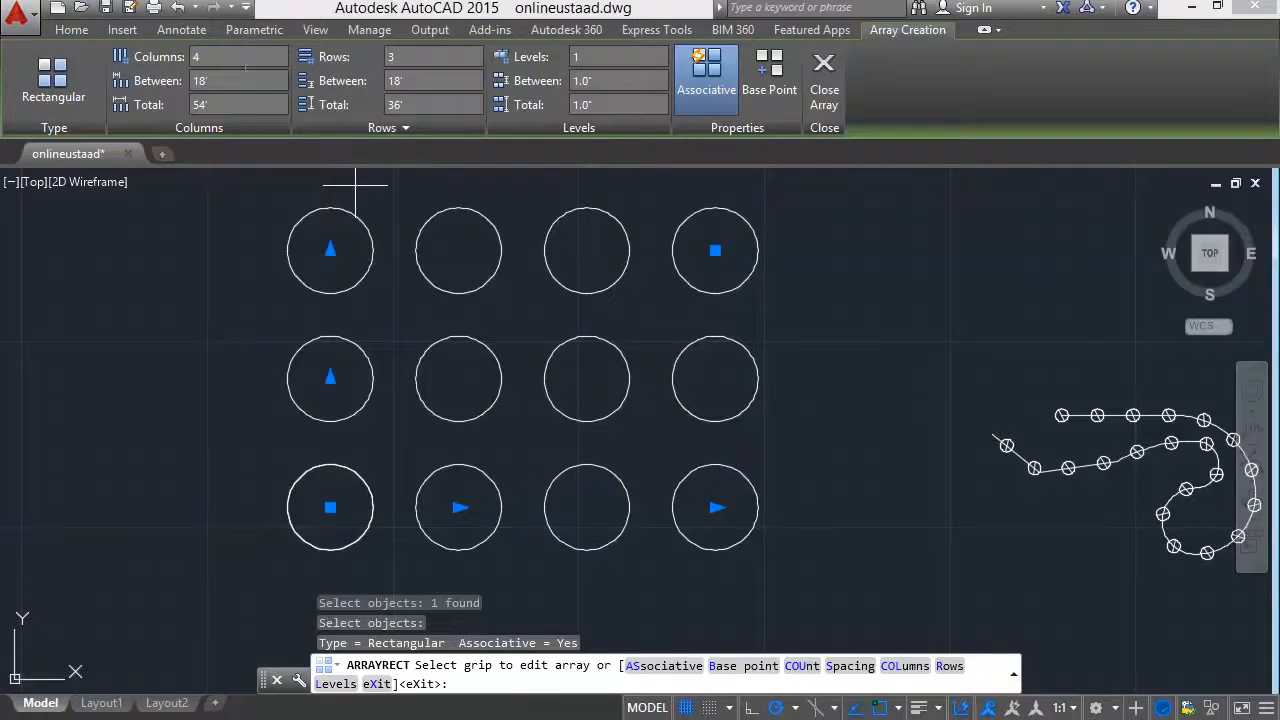
left_click(237, 56)
type("3")
key("Return")
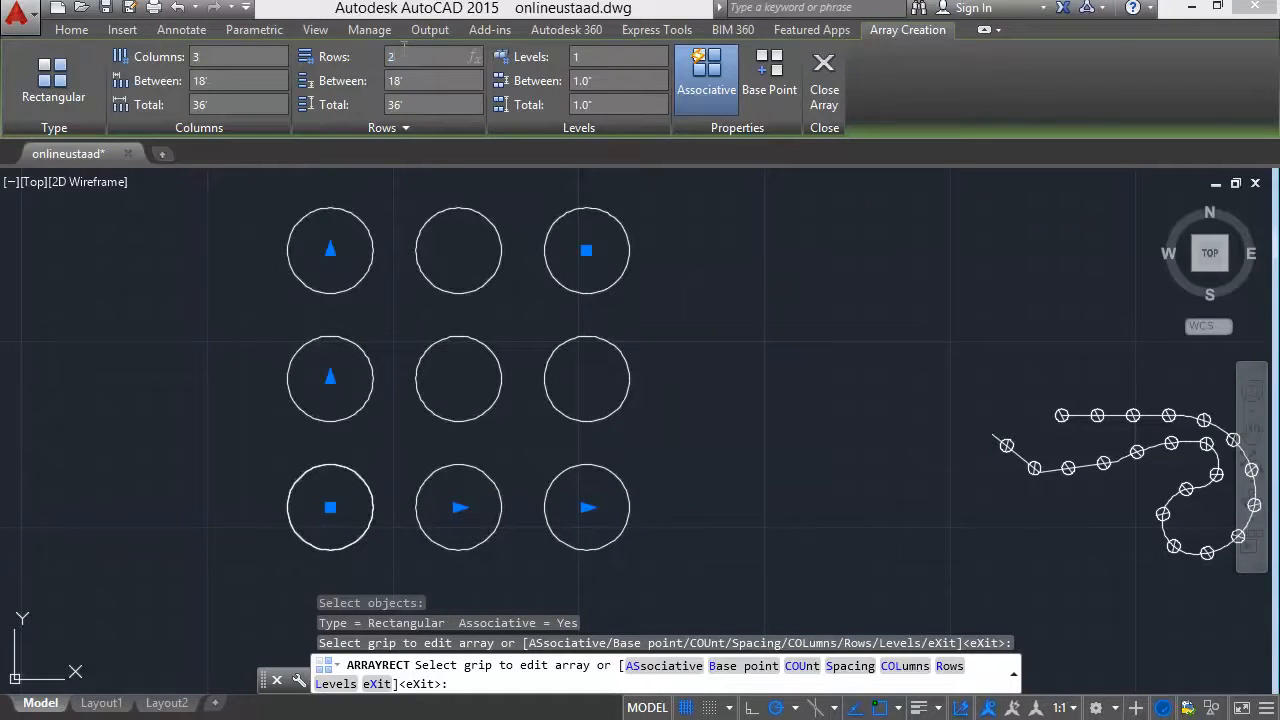
Try row counts of 2 and 20 for the rectangular array of circles.
type("2")
key("Return")
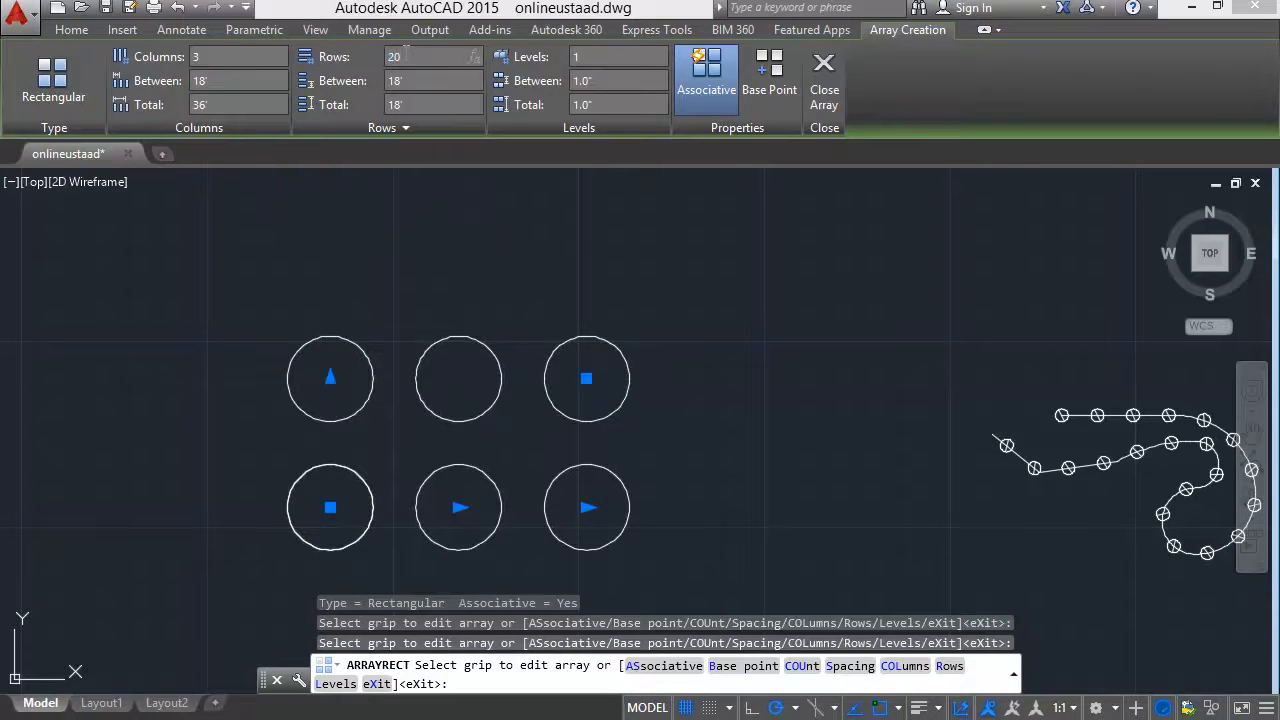
key("Return")
scroll(385, 345, "down", 5)
middle_click_drag(381, 336, 373, 446)
middle_click_drag(373, 297, 376, 356)
scroll(377, 356, "down", 1)
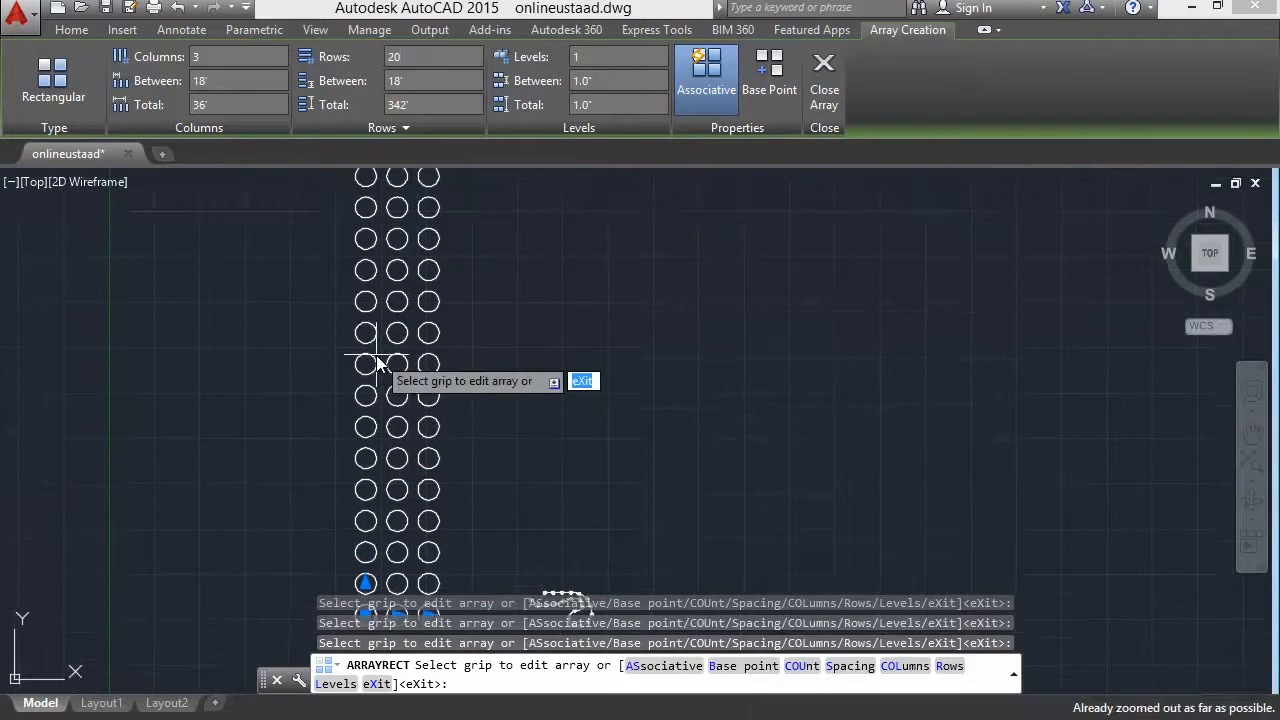
scroll(471, 332, "up", 2)
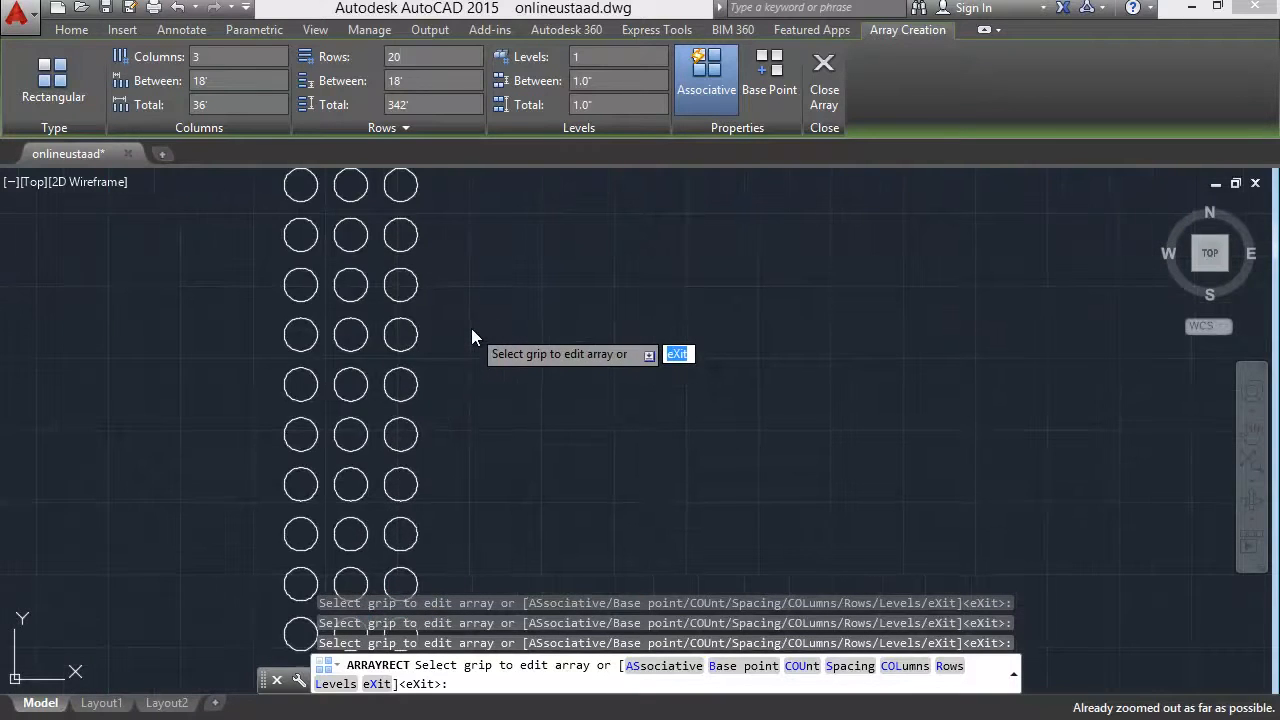
End the rectangular array command and regenerate the drawing with RE.
key("Escape")
type("re")
key("Return")
Select the rectangular array of circles and set its number of rows to 5.
scroll(470, 321, "down", 2)
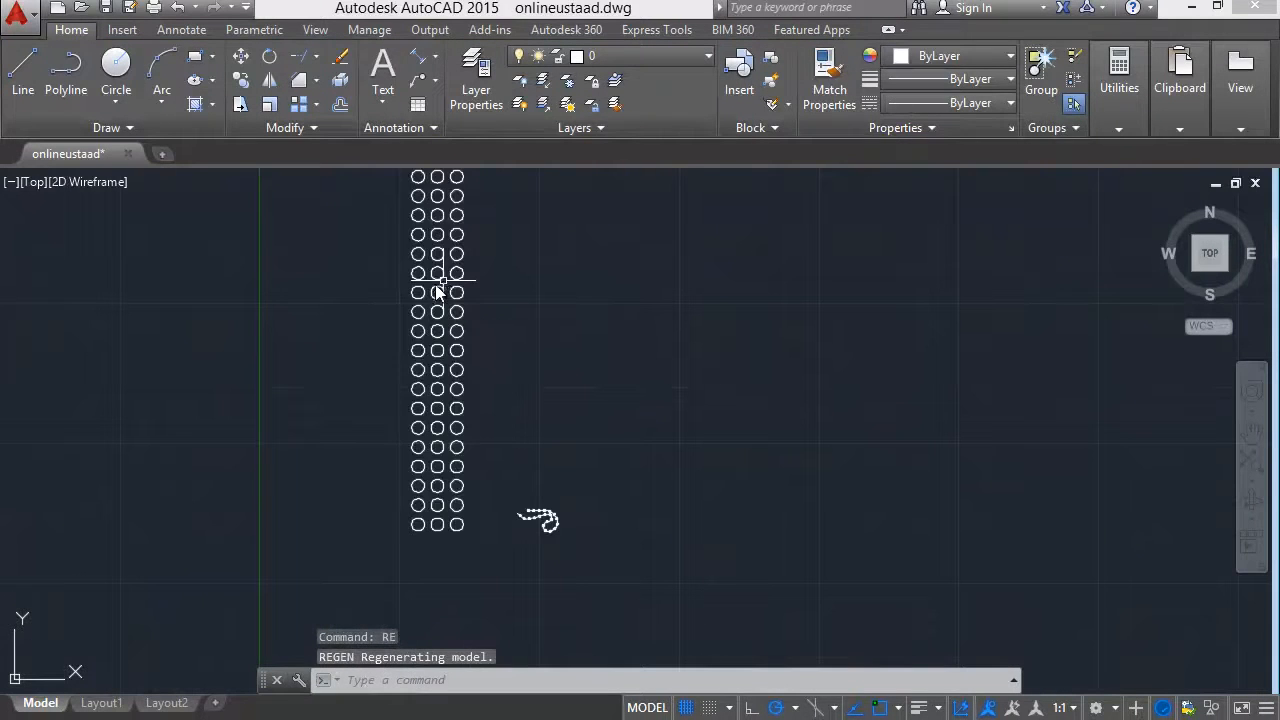
left_click(436, 288)
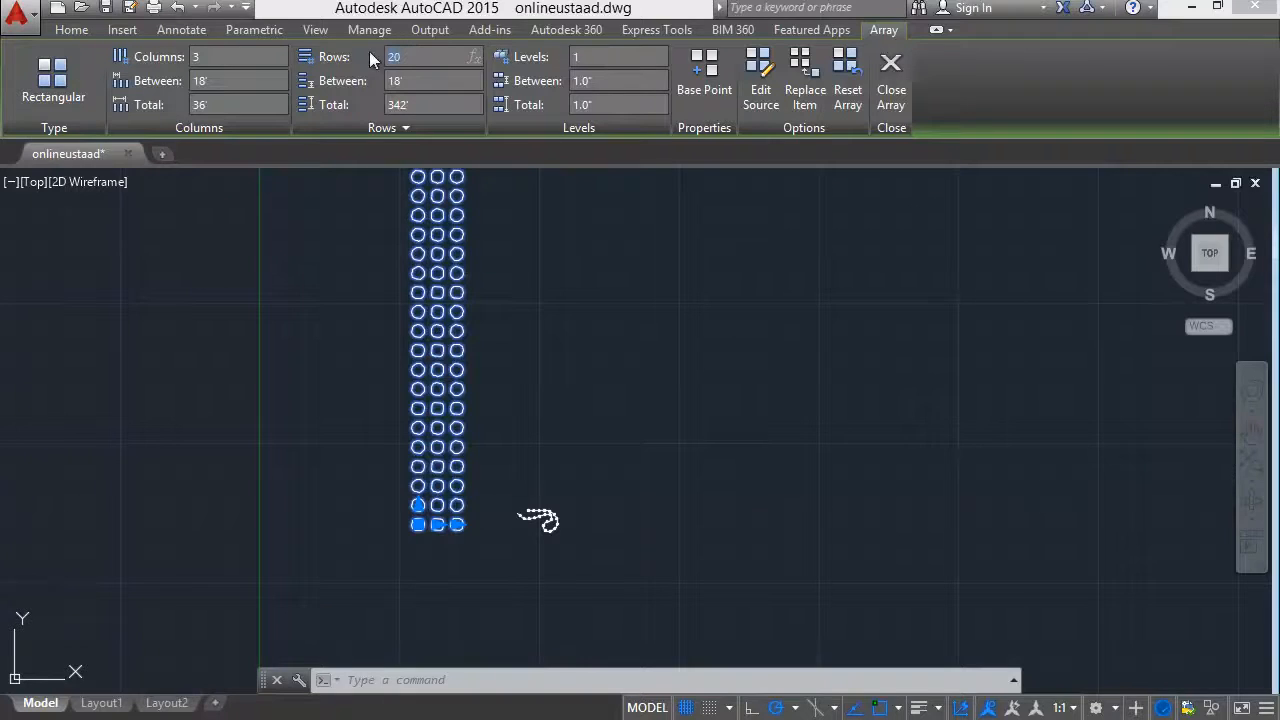
type("5")
key("Return")
Set the rectangular array to 6 columns with a column spacing of 25'.
scroll(380, 440, "up", 4)
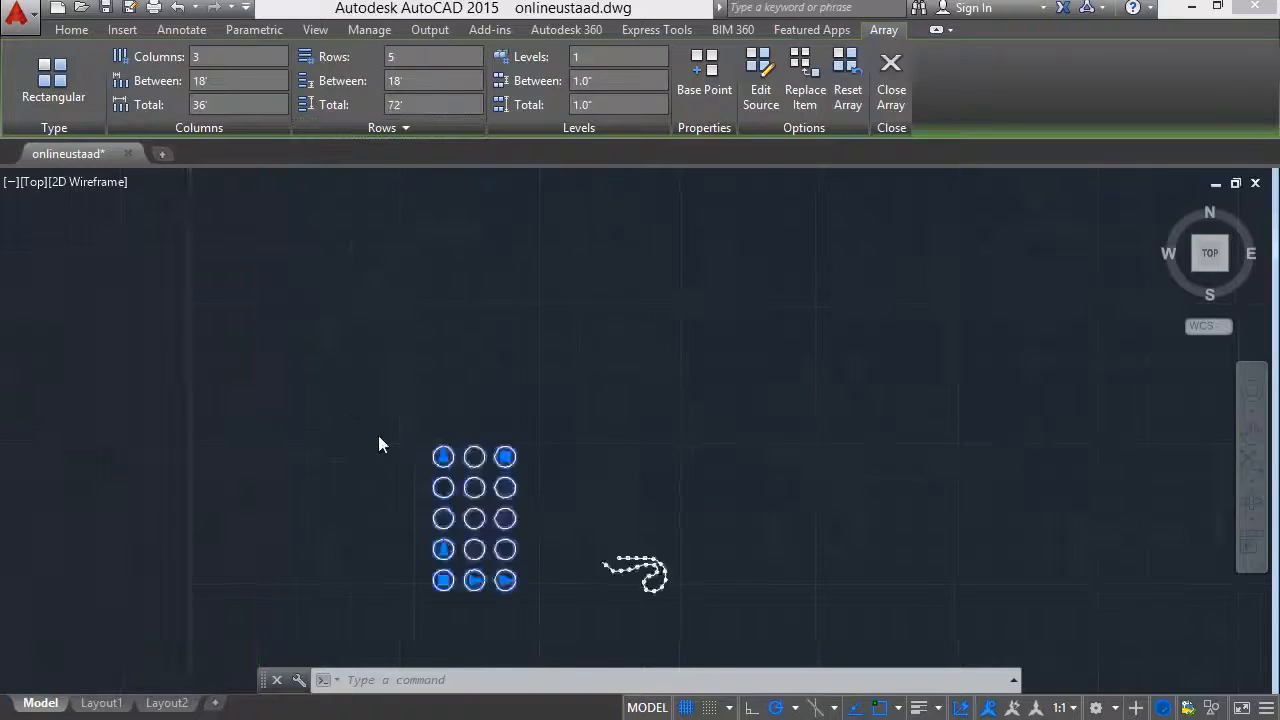
middle_click_drag(380, 275, 312, 143)
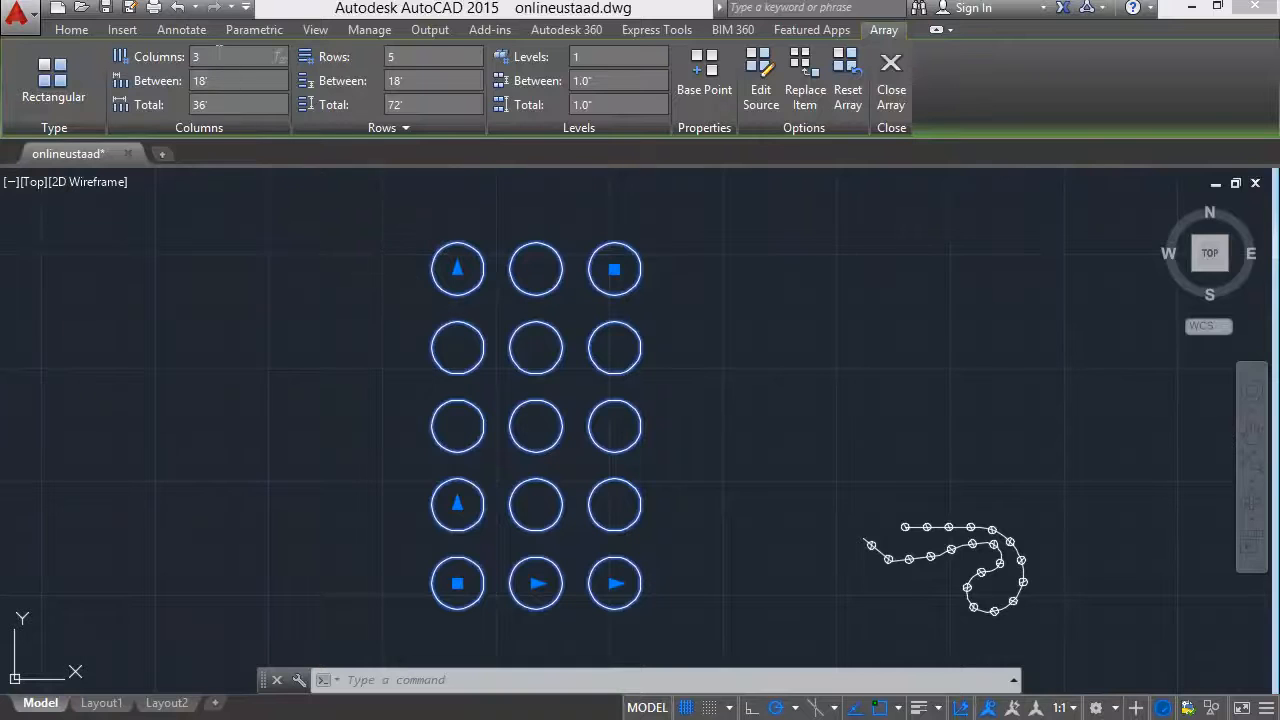
type("6")
key("Return")
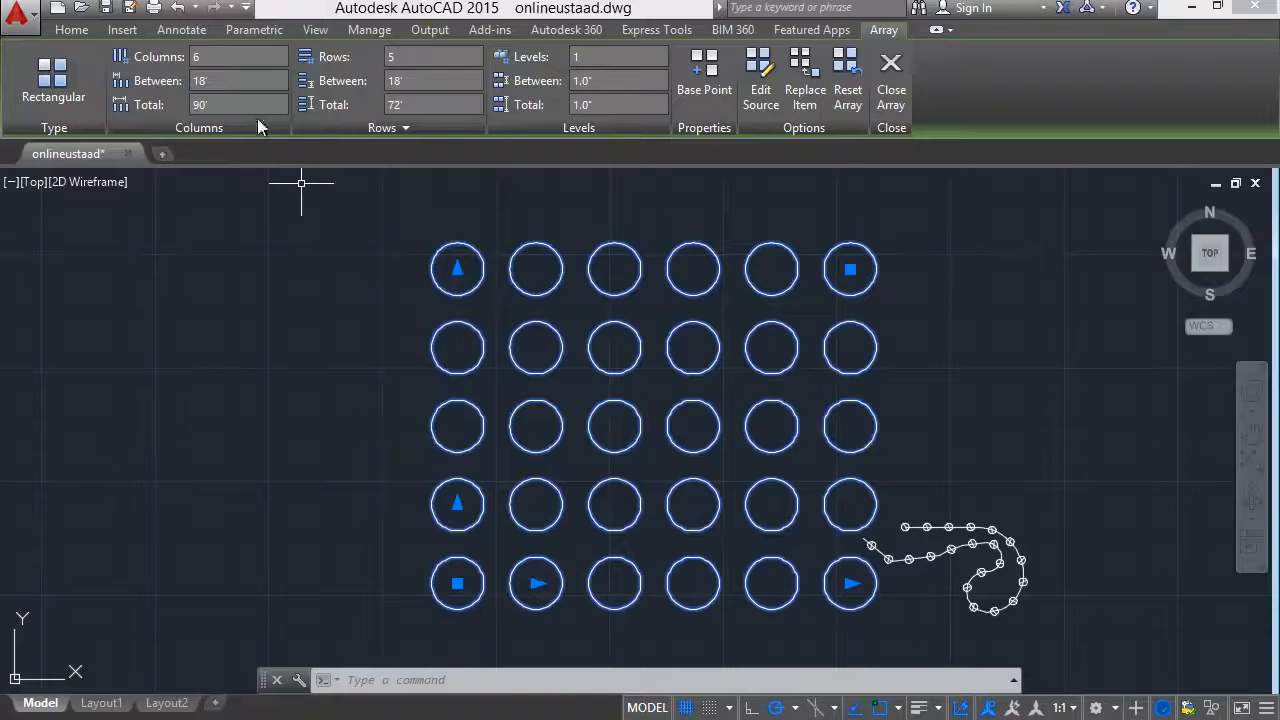
left_click(214, 81)
type("25")
key("Return")
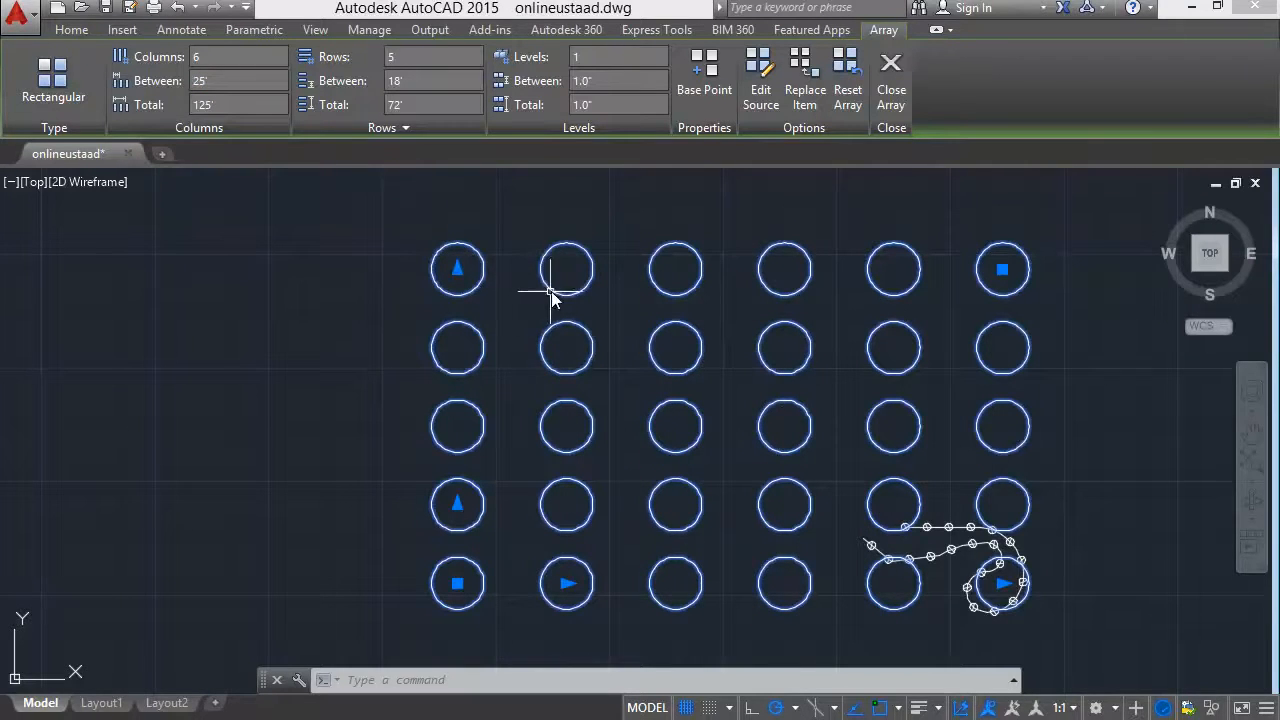
Set the spacing between the array's rows to 30 inches.
left_click(400, 82)
type("30")
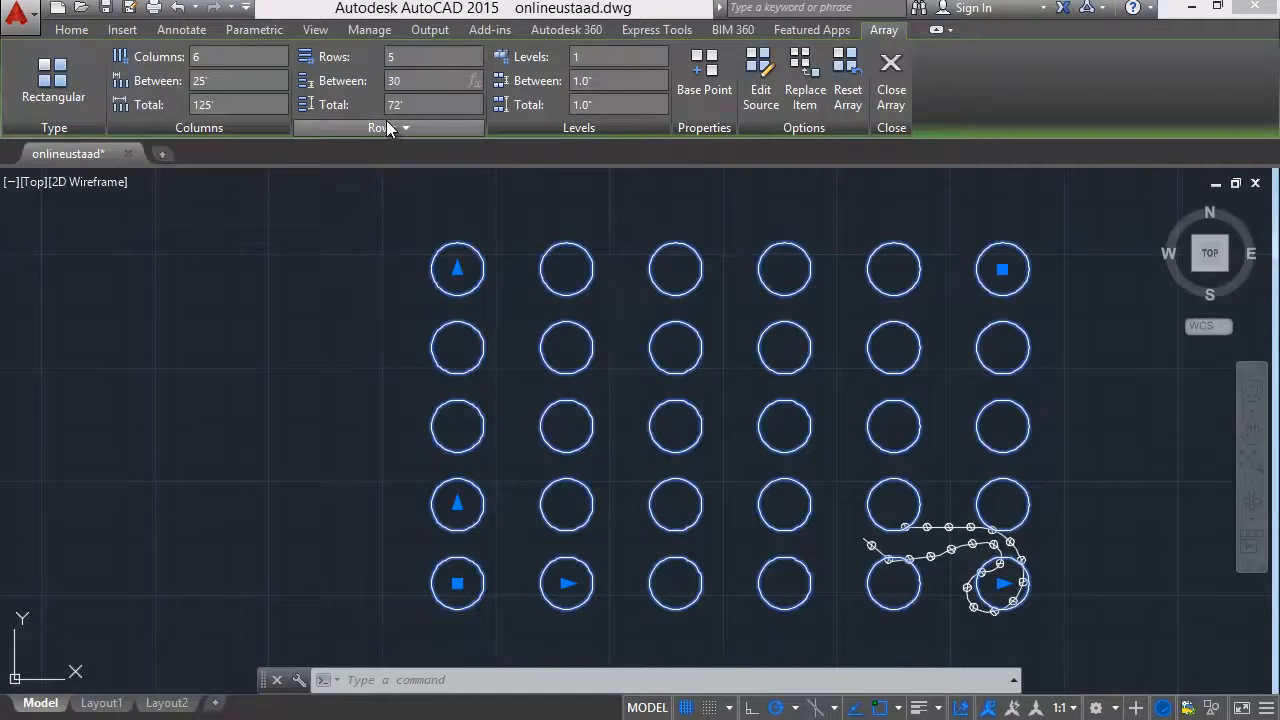
key("Return")
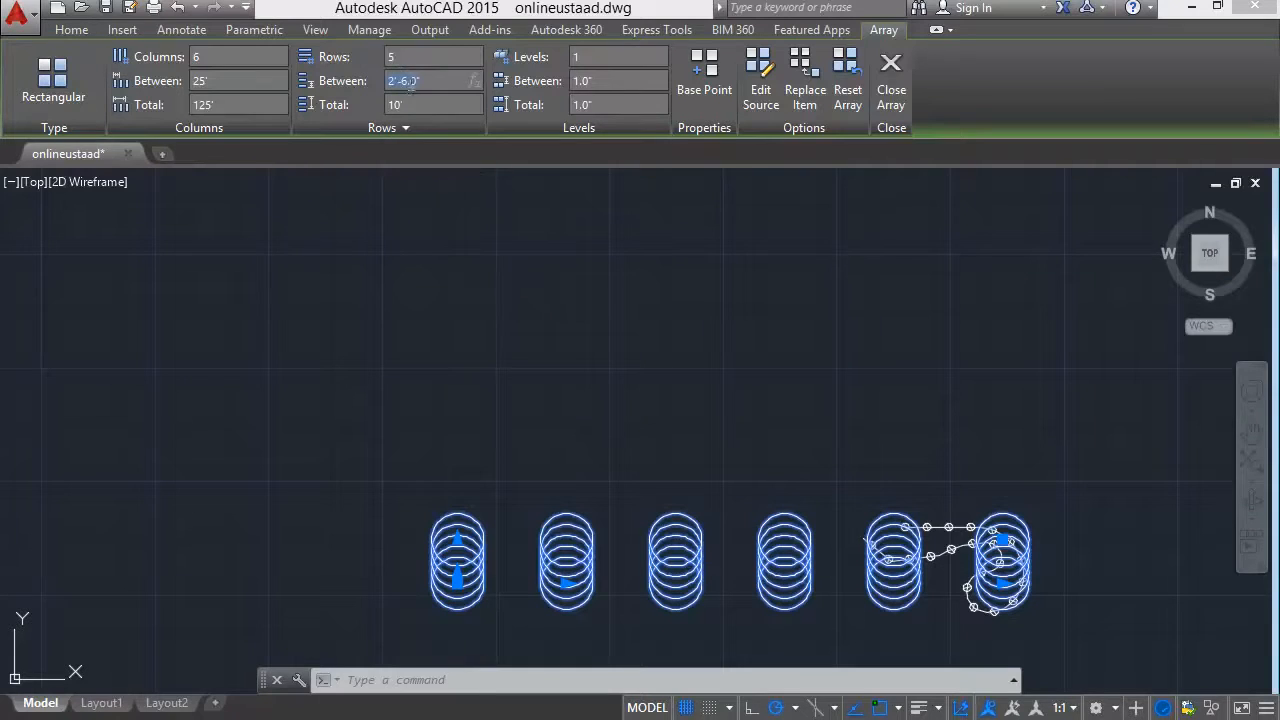
Set the spacing between the rectangular array's rows to 30'.
type("30")
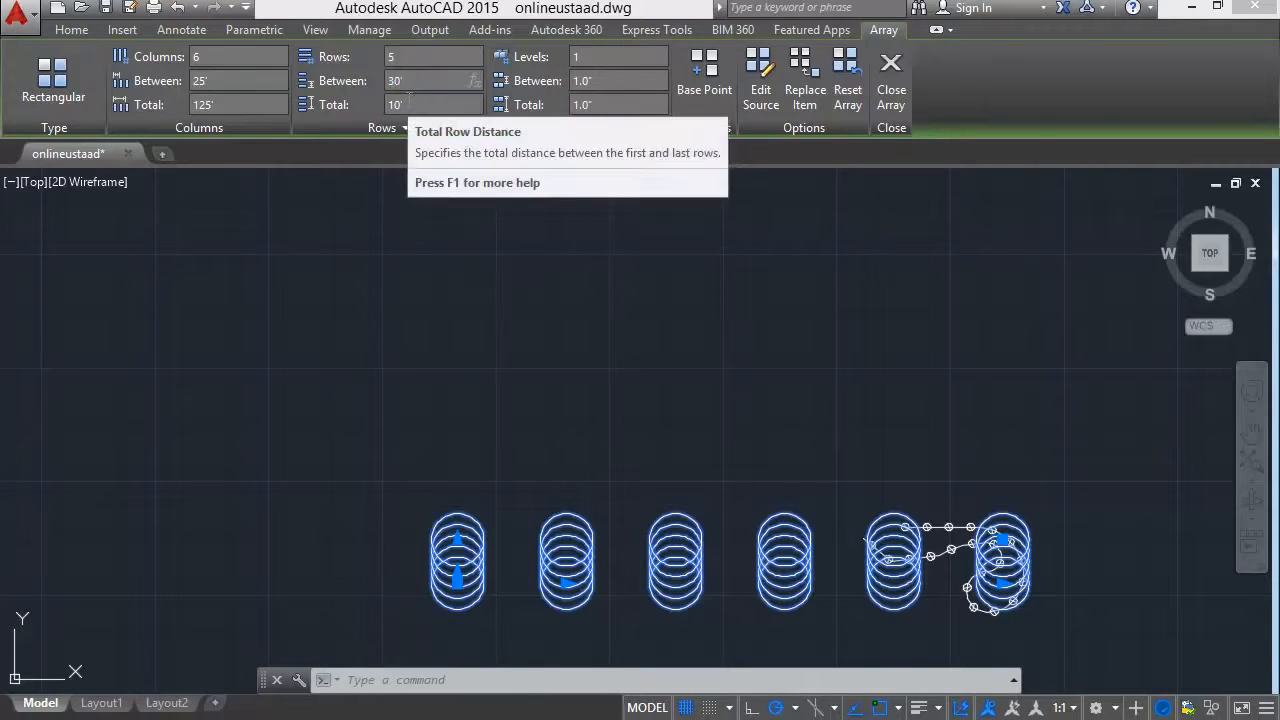
key("Return")
scroll(566, 449, "down", 2)
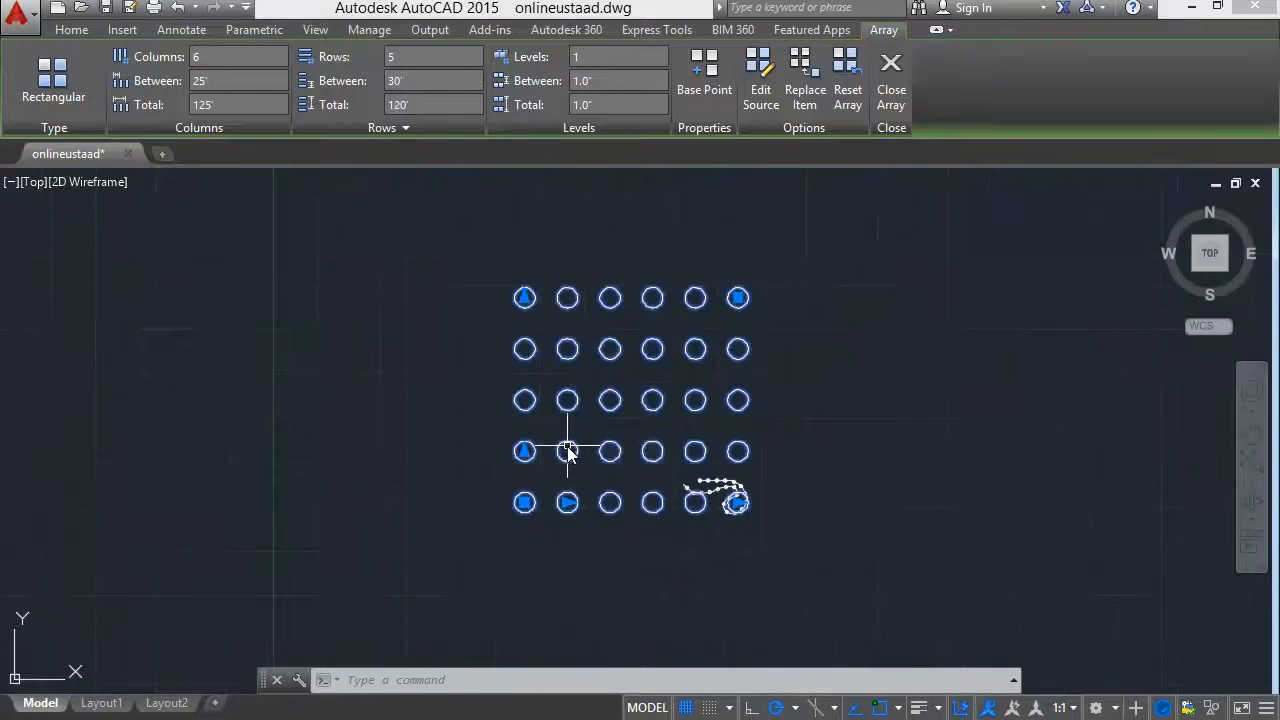
Reduce the row spacing of the rectangular circle array to 5'.
left_click(430, 80)
type("5")
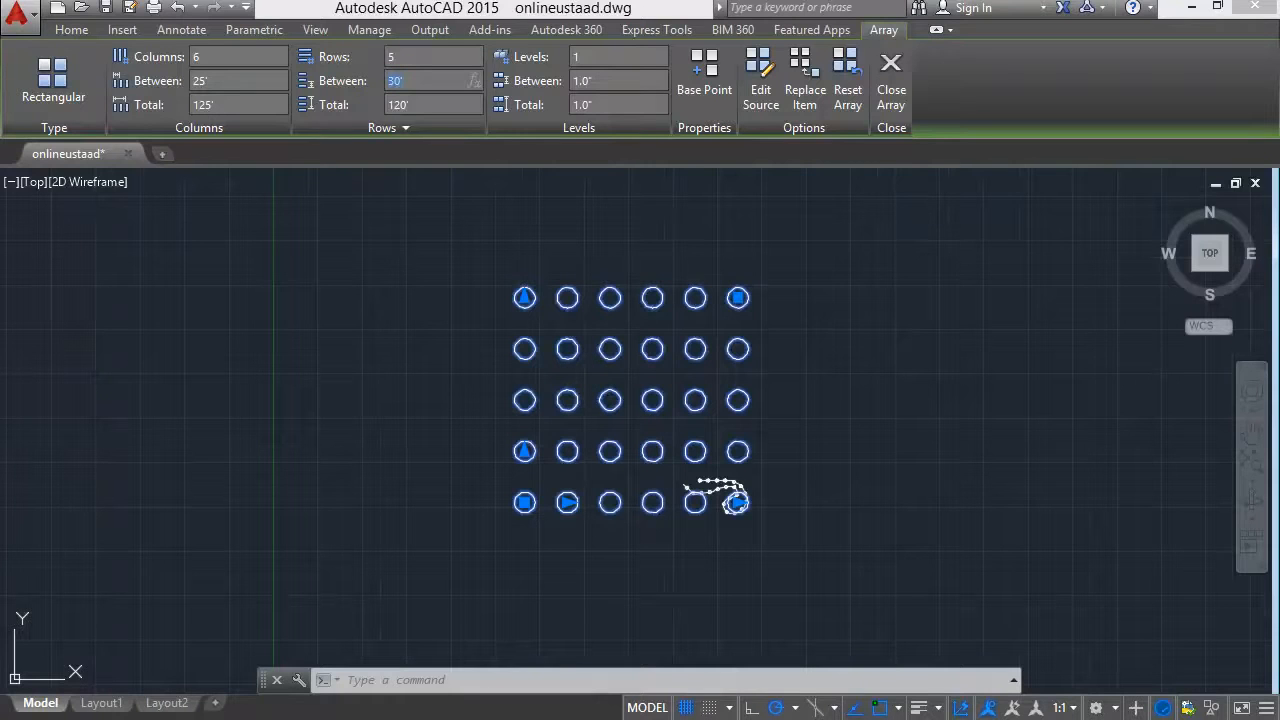
key("Return")
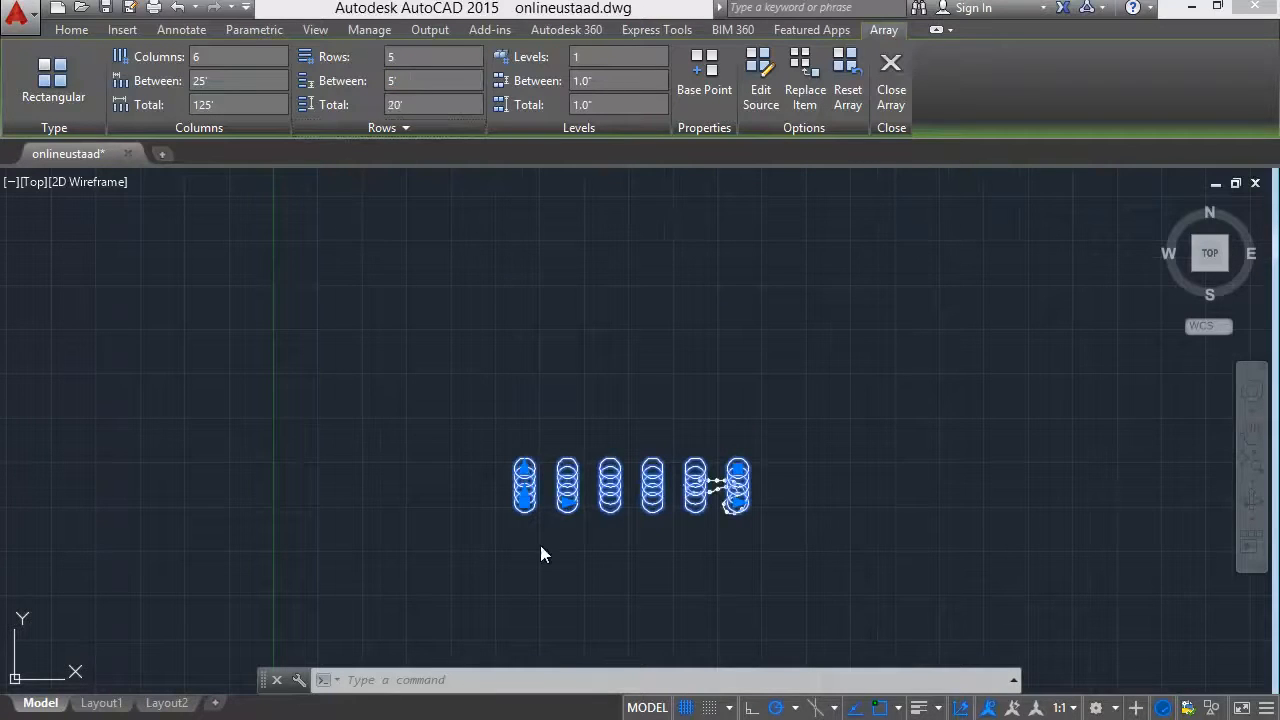
scroll(540, 545, "up", 2)
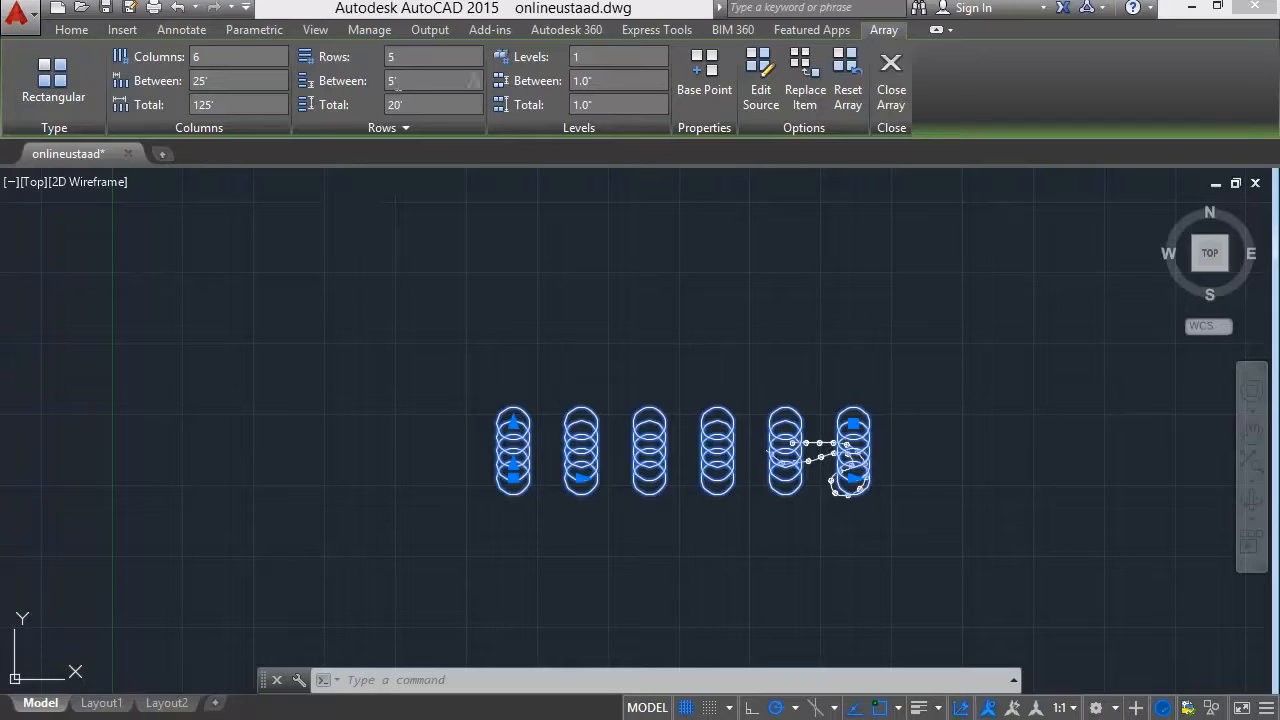
Try row spacings of 10' and 15' on the rectangular array of circles.
left_click(392, 80)
type("10")
key("Return")
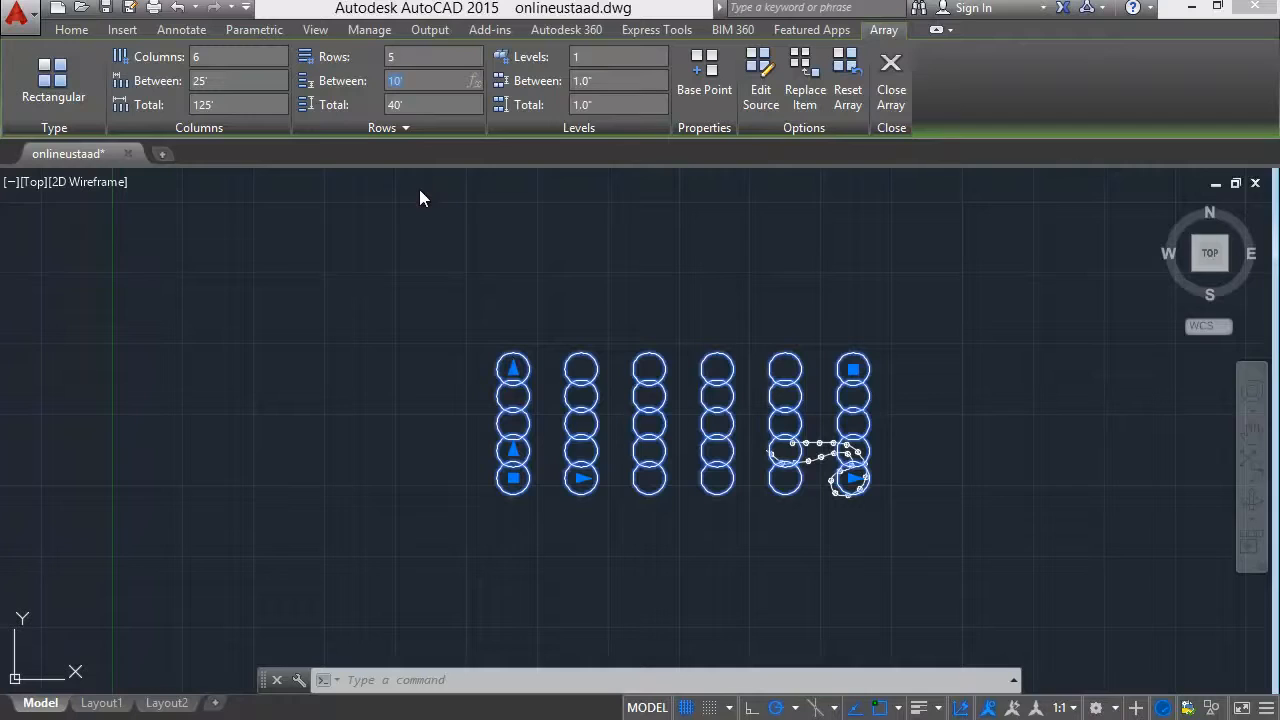
type("15")
key("Return")
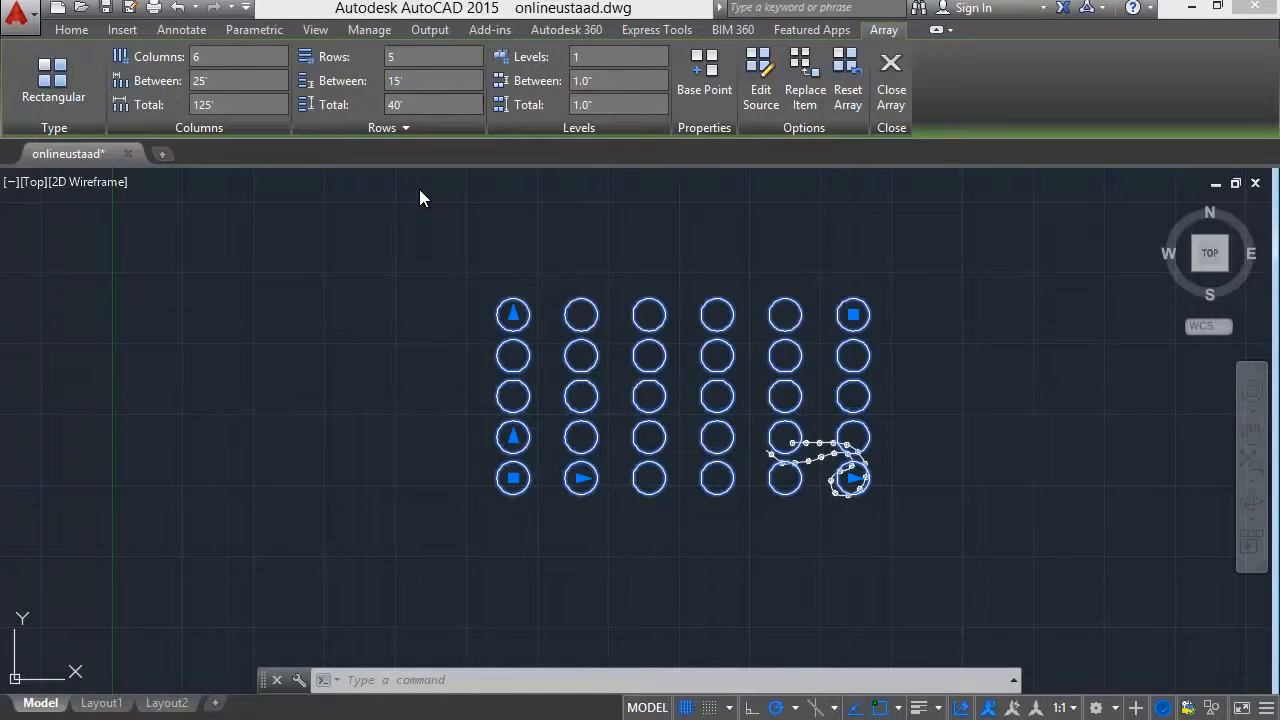
Set the distance between the rectangular array's rows to 18'.
left_click(399, 80)
key("BackSpace")
type("8")
key("Return")
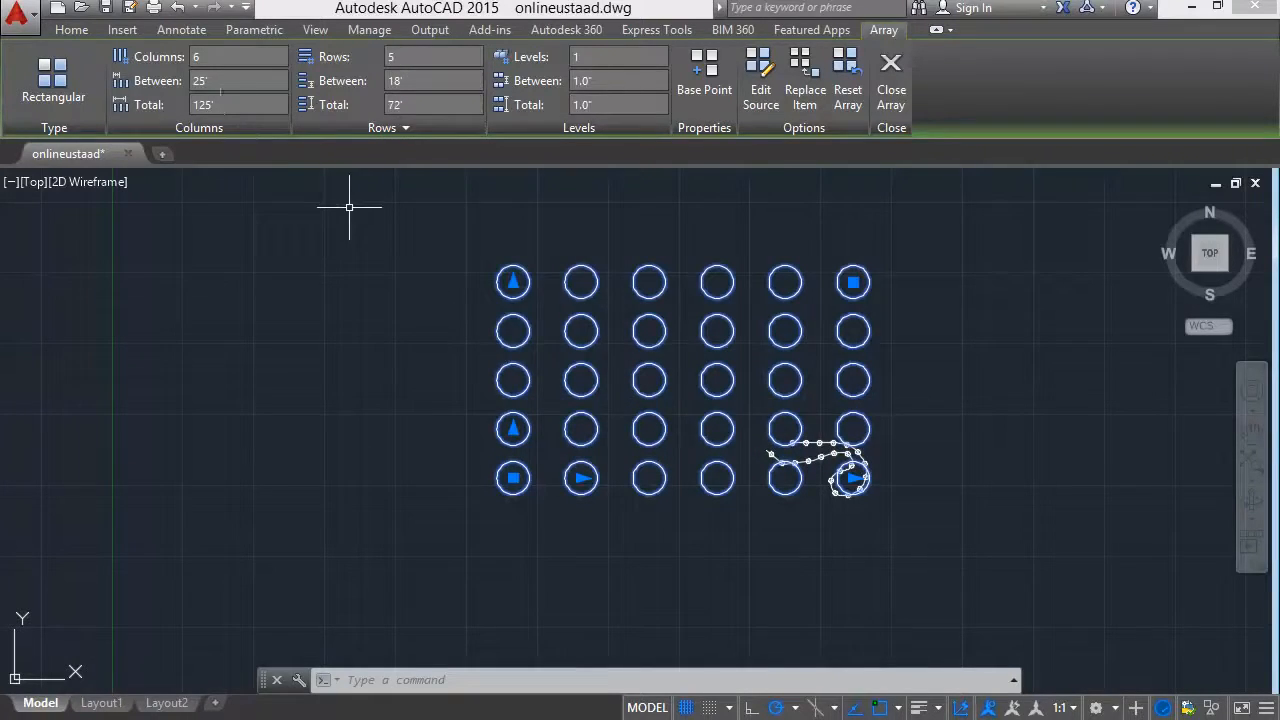
Set the rectangular array's column spacing to 18' and finish editing the array.
left_click(215, 80)
type("18")
key("Return")
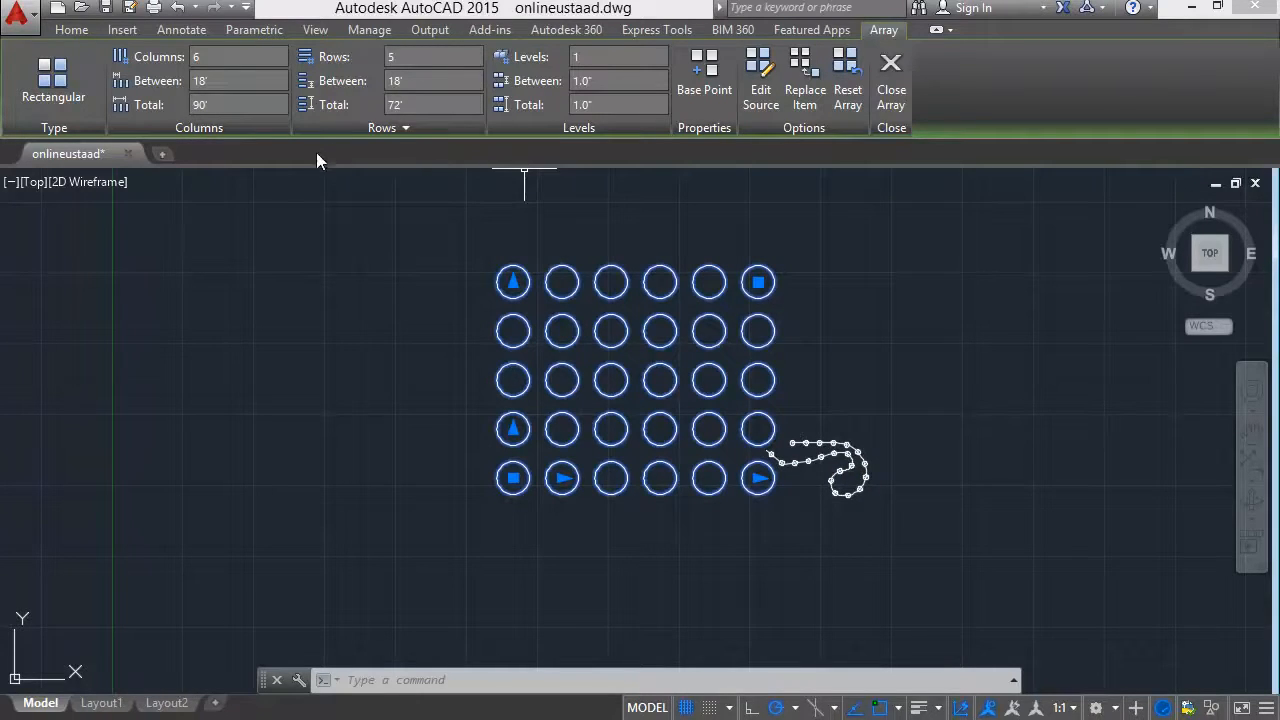
left_click(884, 100)
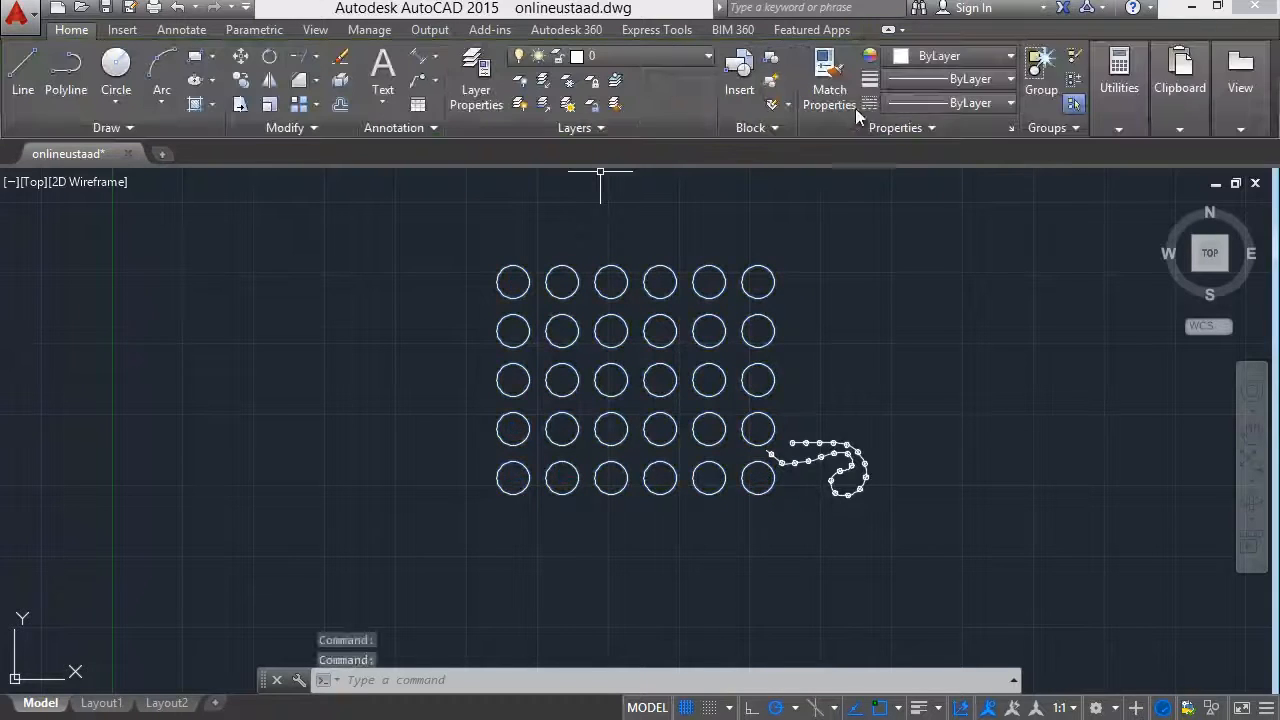
Move the rectangular array of circles to the left, clear of the curved path array, and save the drawing.
left_click(700, 377)
left_click_drag(560, 402, 398, 402)
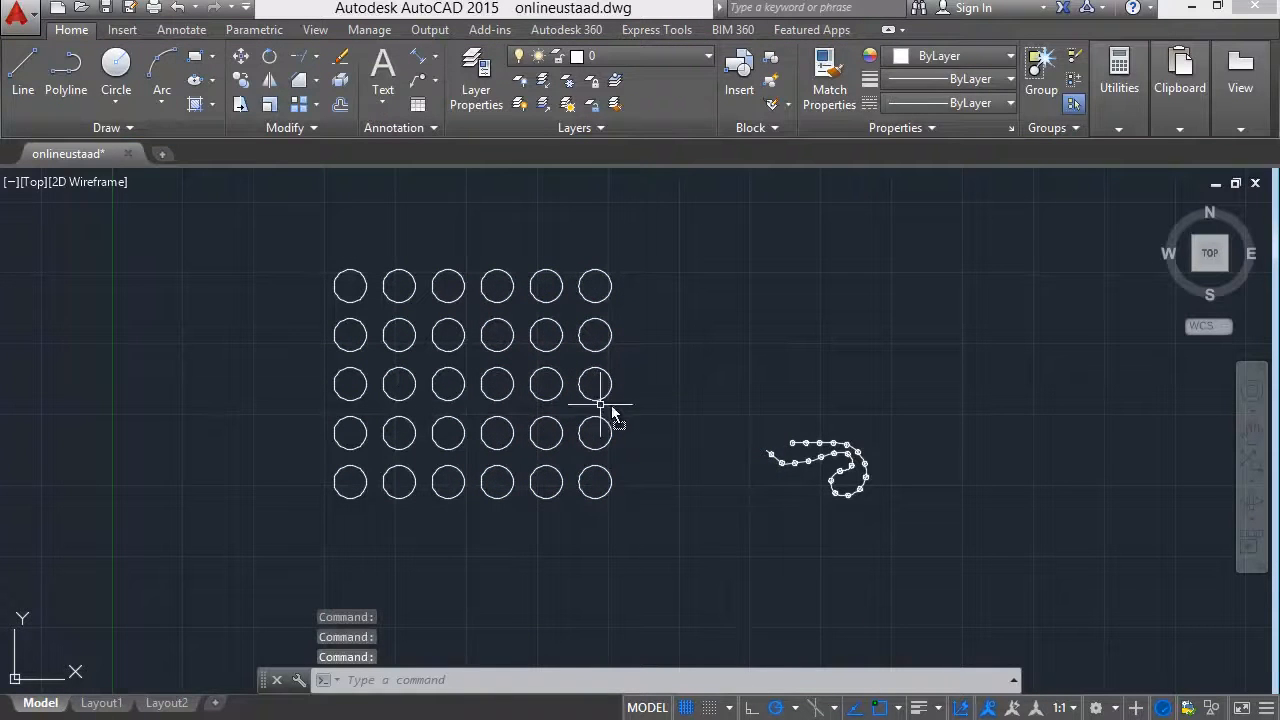
key("ctrl+s")
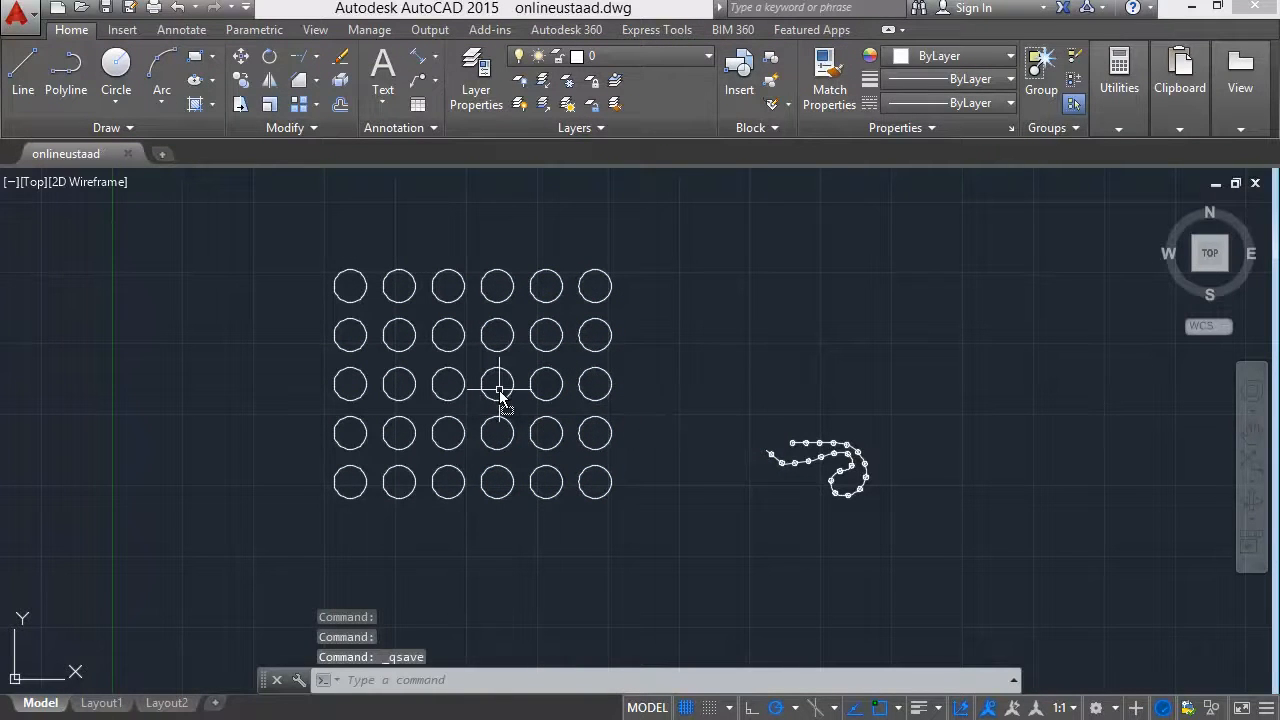